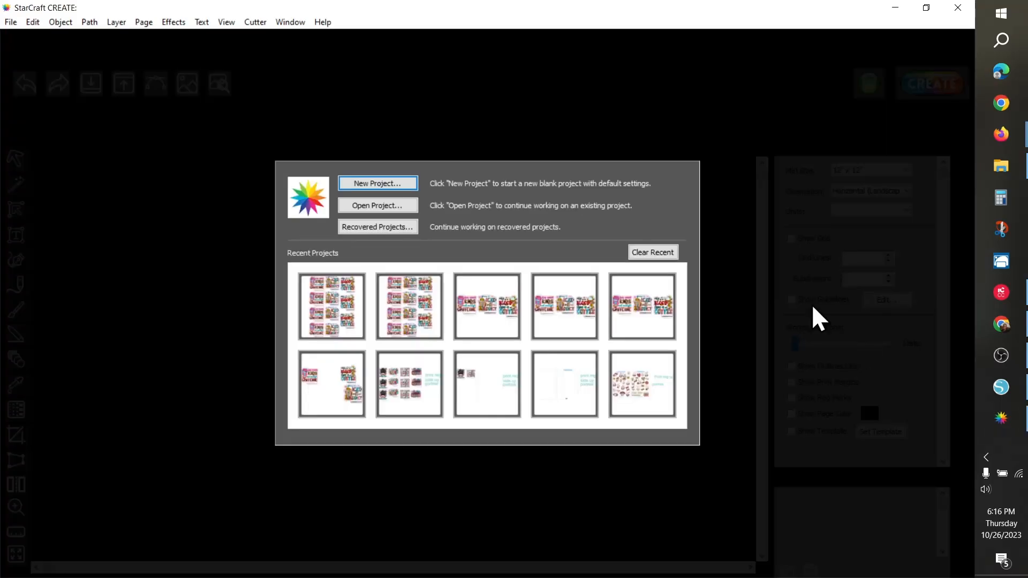
- Create a new project named Medical with the 8.5" x 11" mat in horizontal (landscape) orientation
left_click(358, 182)
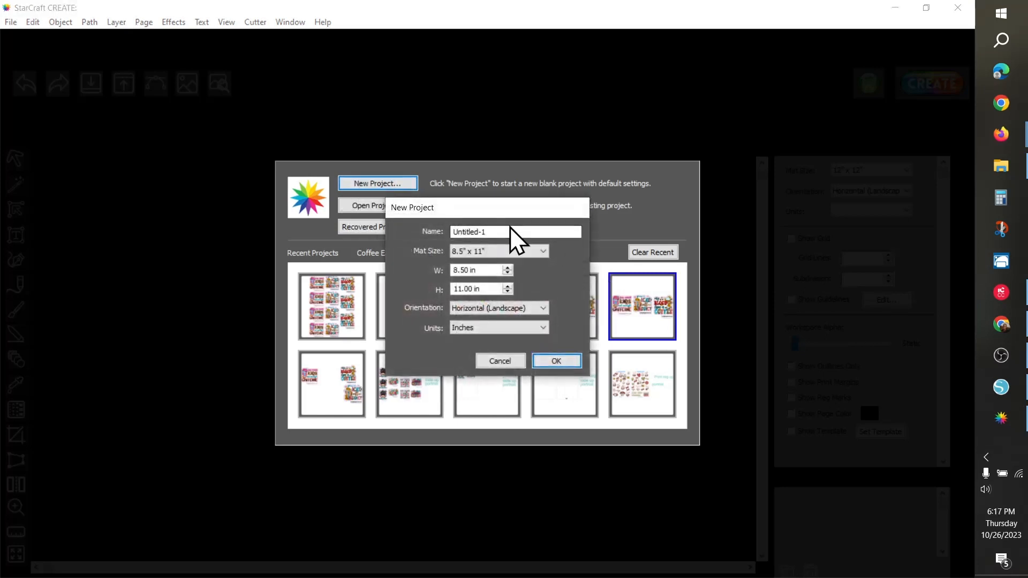
left_click(502, 231)
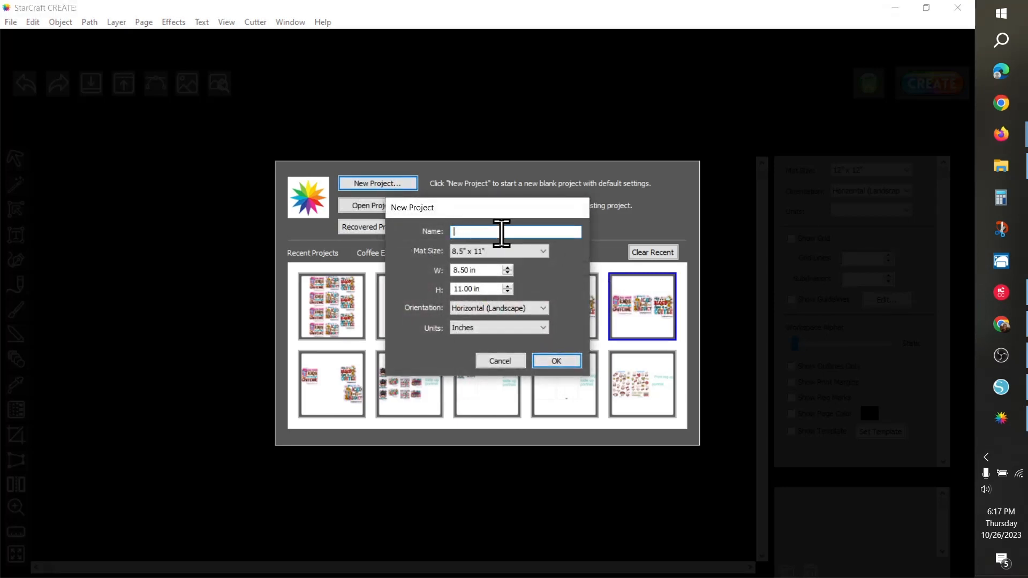
type("Medical")
key("Return")
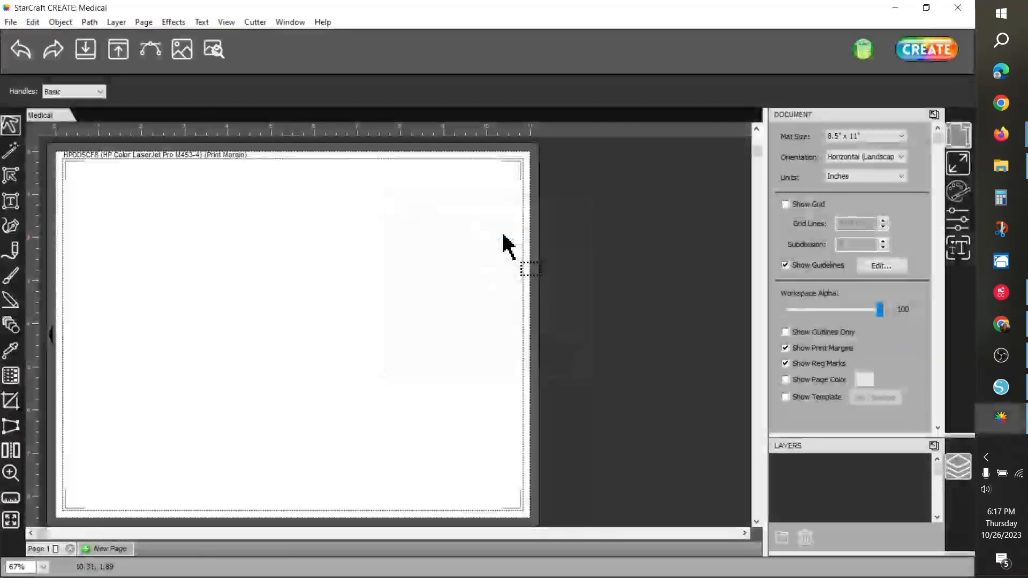
- Place the Radiology_Tech image from the LilyAllenDesigns folder onto the page
left_click(1001, 168)
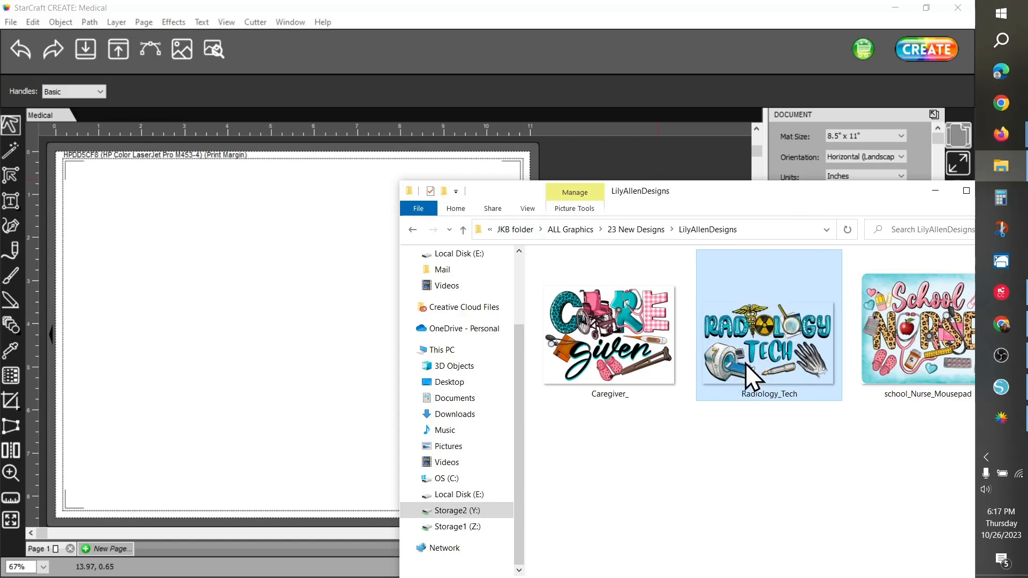
left_click_drag(745, 364, 291, 343)
left_click(933, 190)
left_click_drag(384, 266, 283, 271)
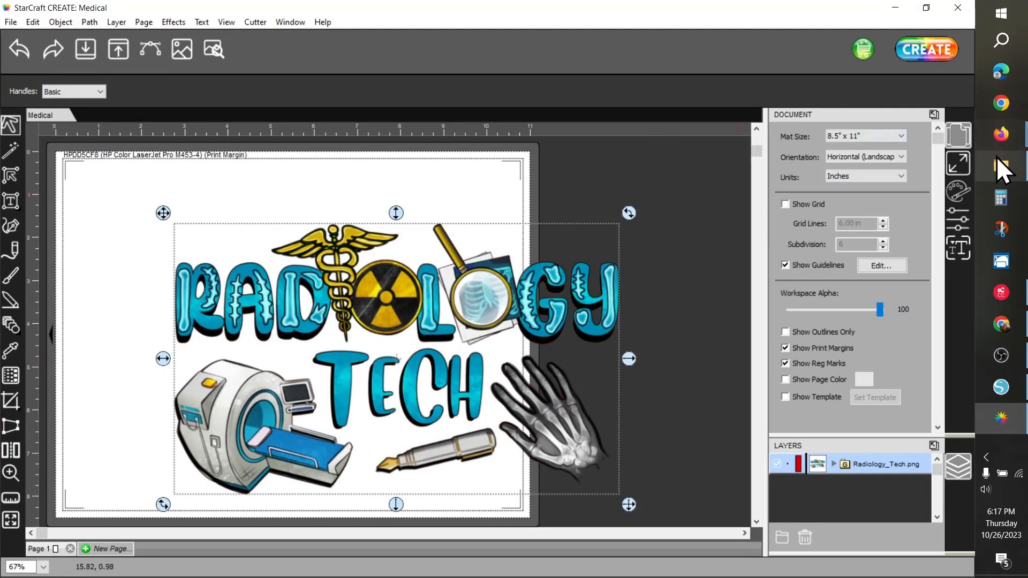
- Resize the Radiology Tech image to 0.9 in wide, keeping its proportions
left_click(958, 161)
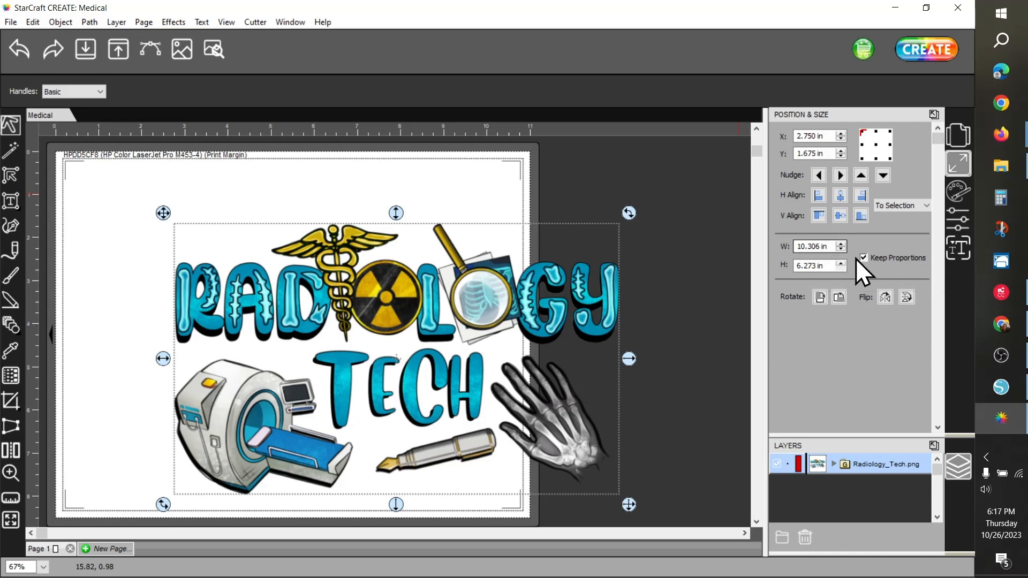
left_click(811, 247)
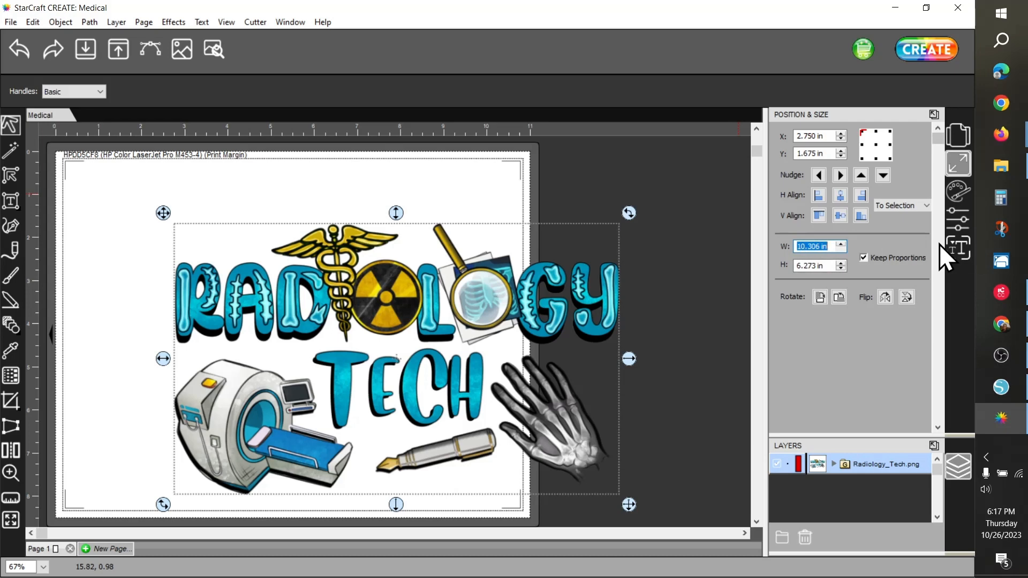
type(".9")
key("Tab")
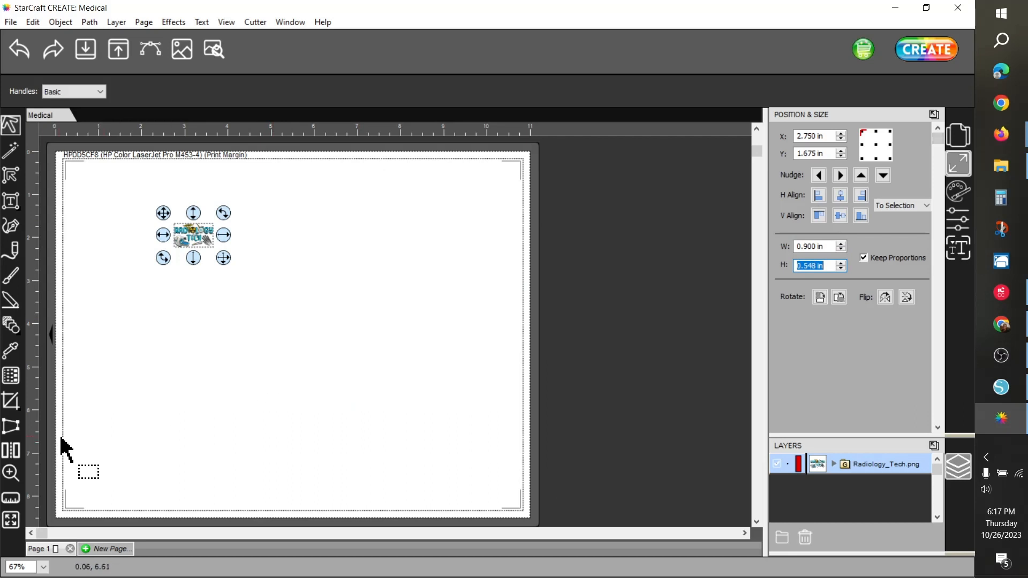
- Open the Offset Path settings for the Radiology Tech image, keeping the dialog clear of the artwork
left_click(11, 476)
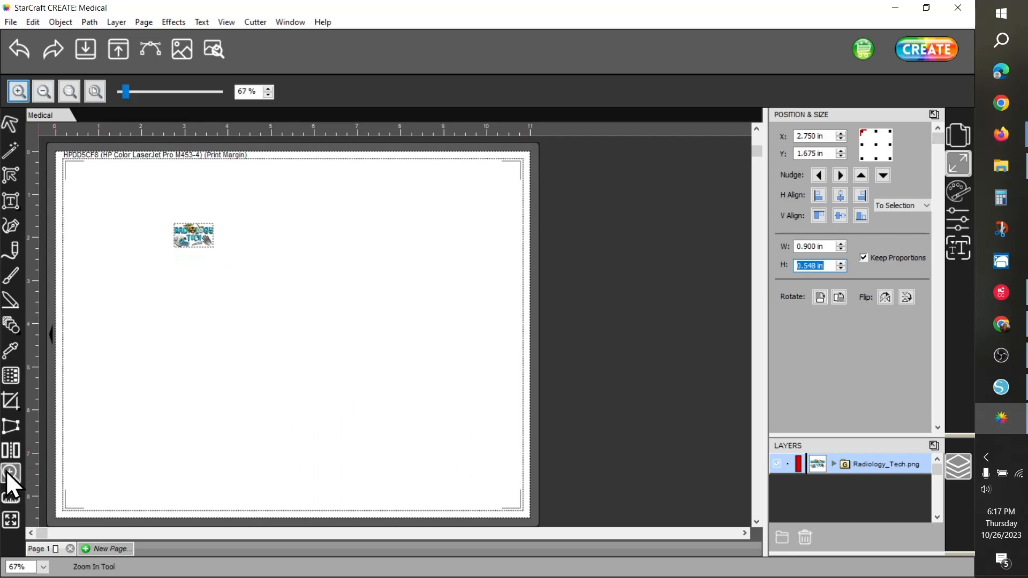
left_click(178, 248)
left_click(234, 265)
left_click(279, 284)
left_click(343, 329)
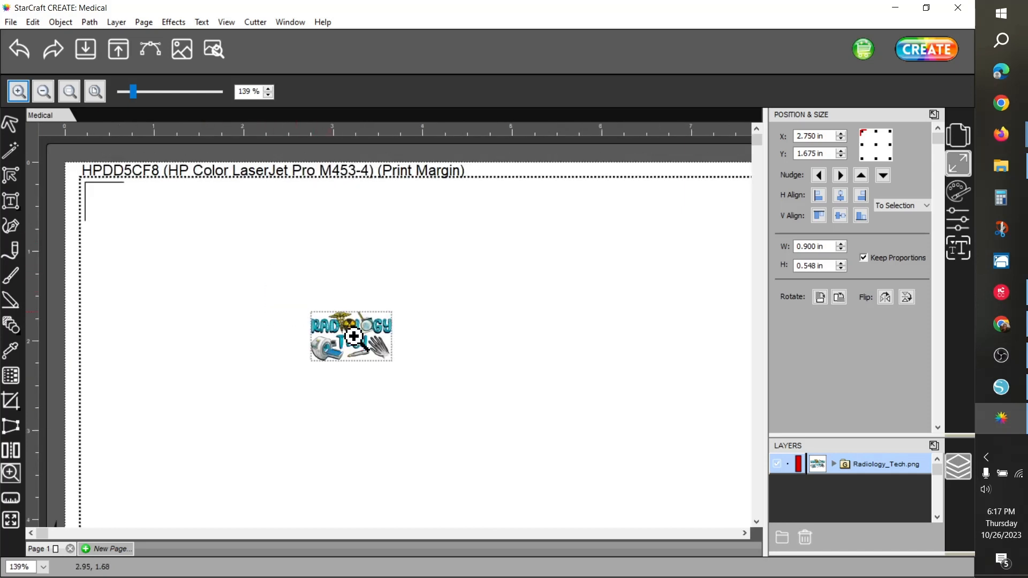
left_click(412, 374)
left_click(416, 345)
left_click(416, 345)
left_click(413, 338)
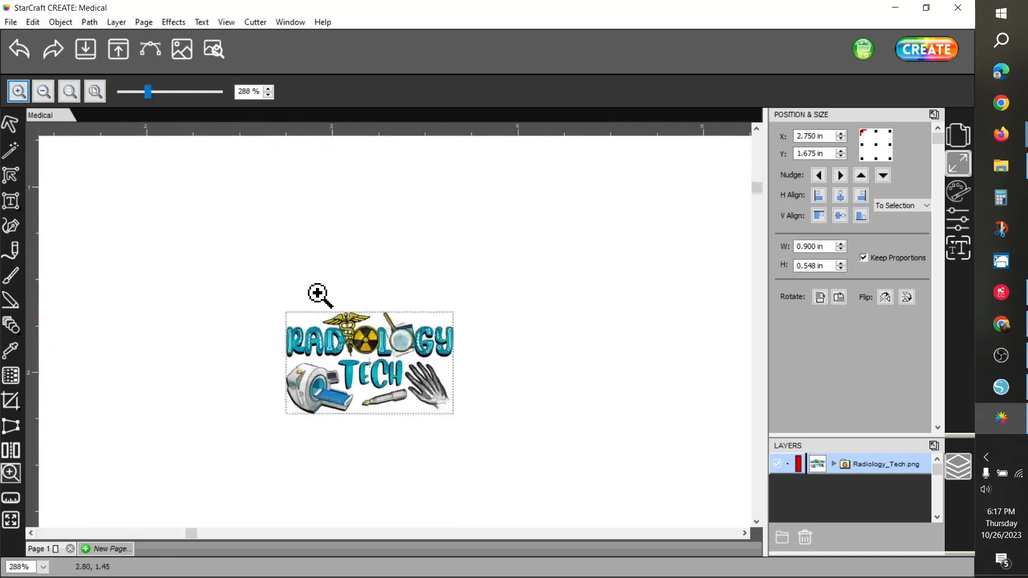
left_click(12, 129)
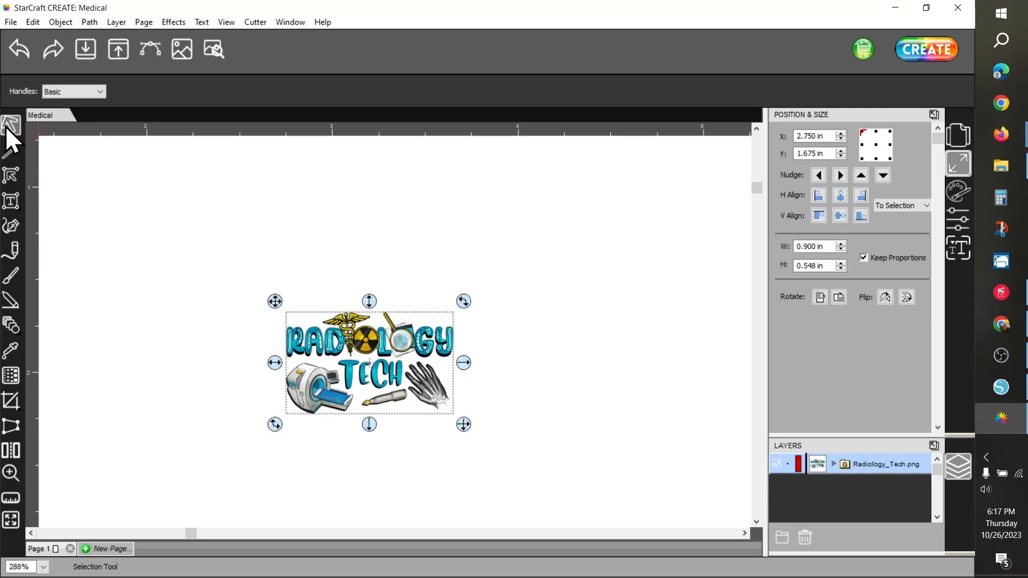
left_click(85, 24)
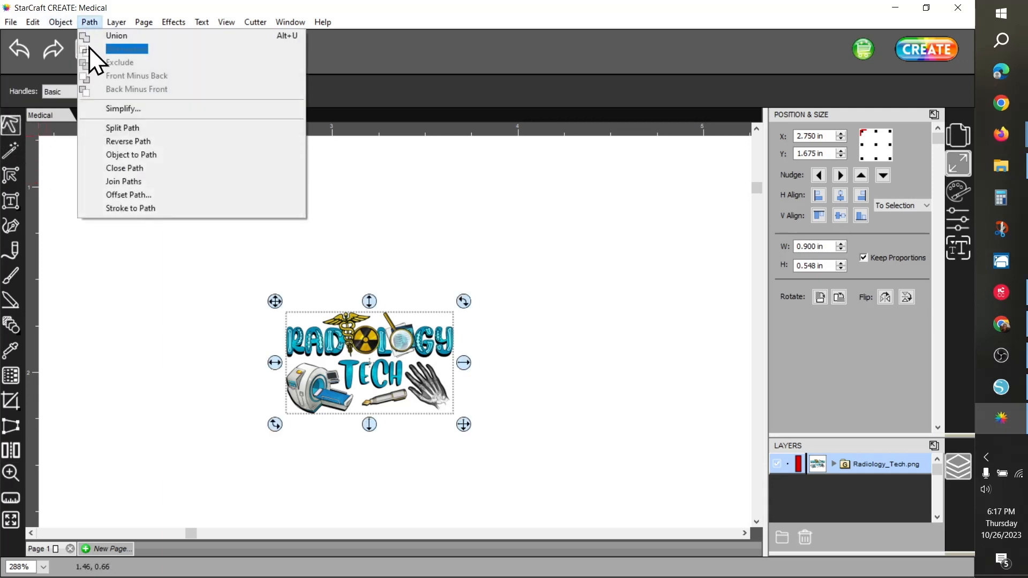
left_click(128, 194)
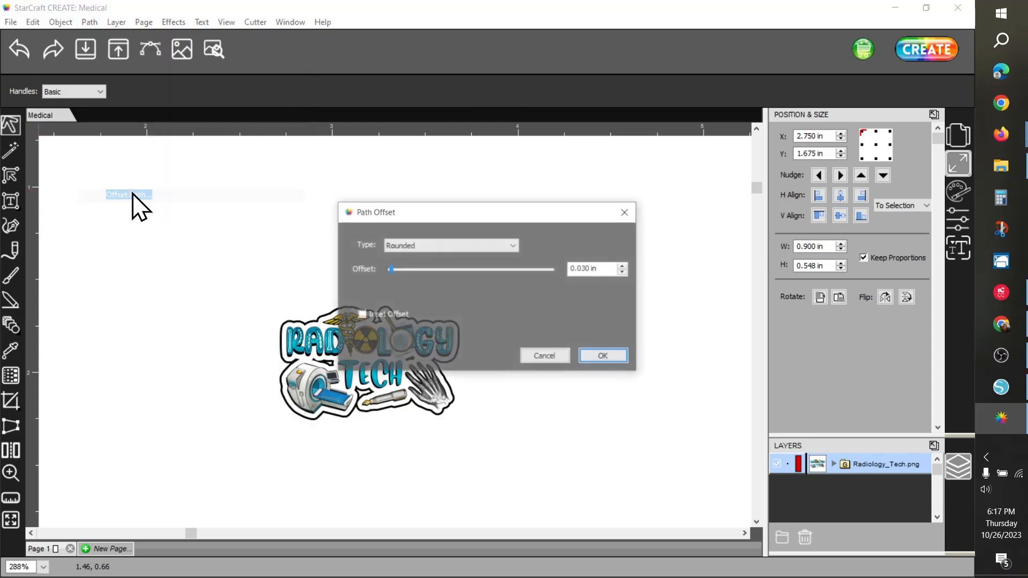
left_click_drag(570, 217, 590, 93)
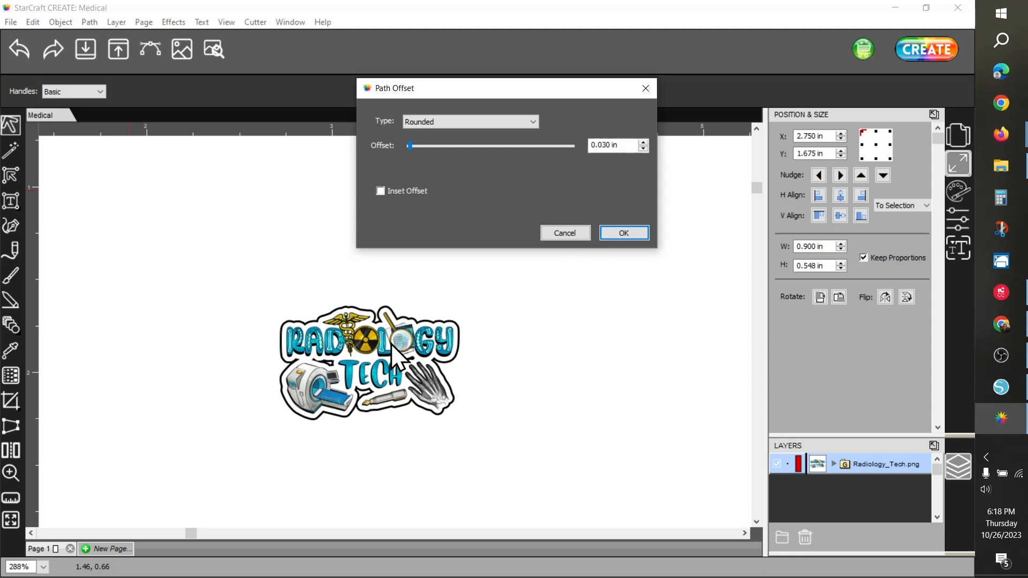
- Preview a rounded offset of 0.025 in around the Radiology Tech image
triple_click(603, 145)
type("0.025")
key("Tab")
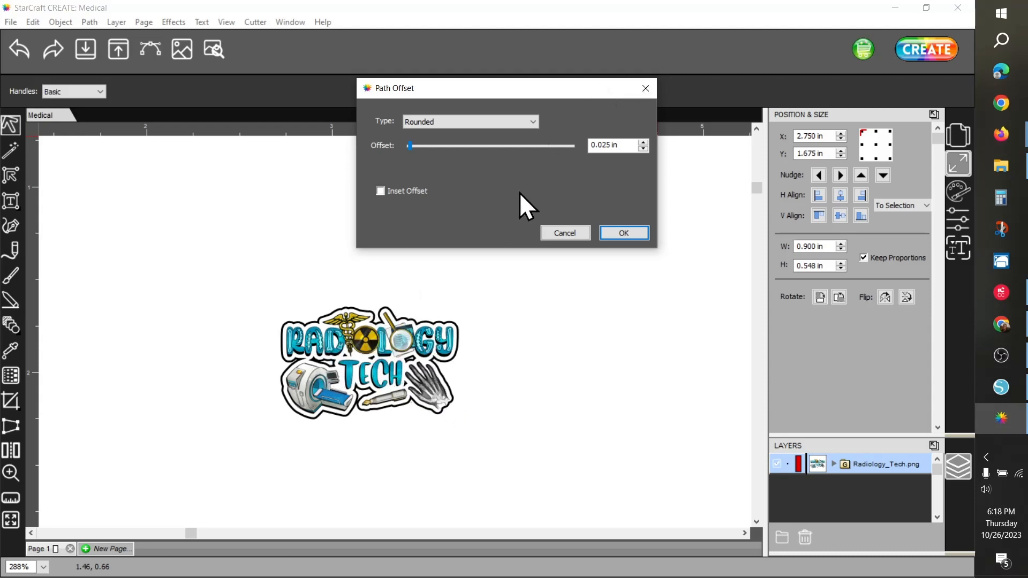
- Apply a rounded path offset of 0.030 in around the Radiology Tech image
triple_click(606, 140)
type("0.030")
key("Tab")
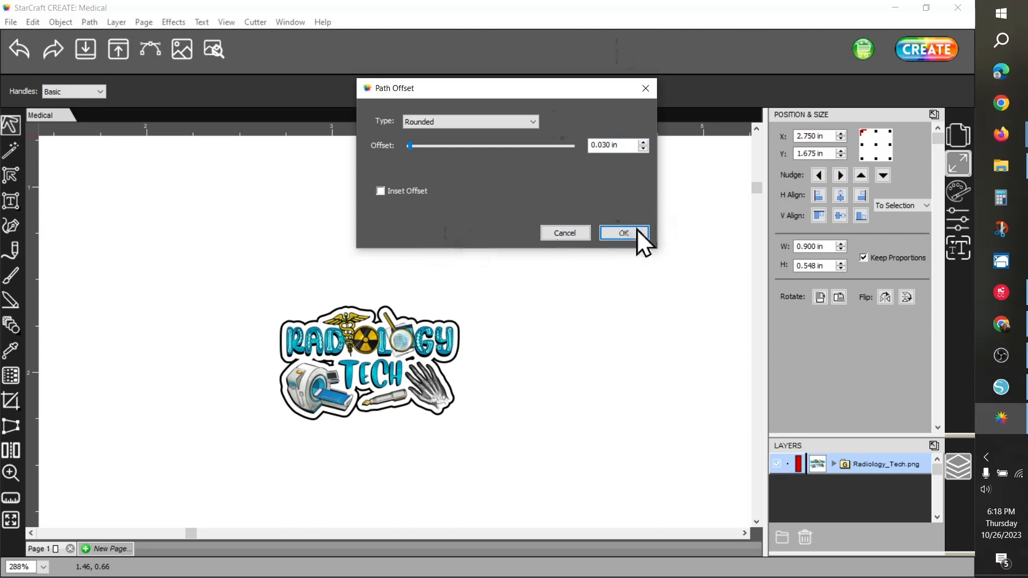
left_click(622, 232)
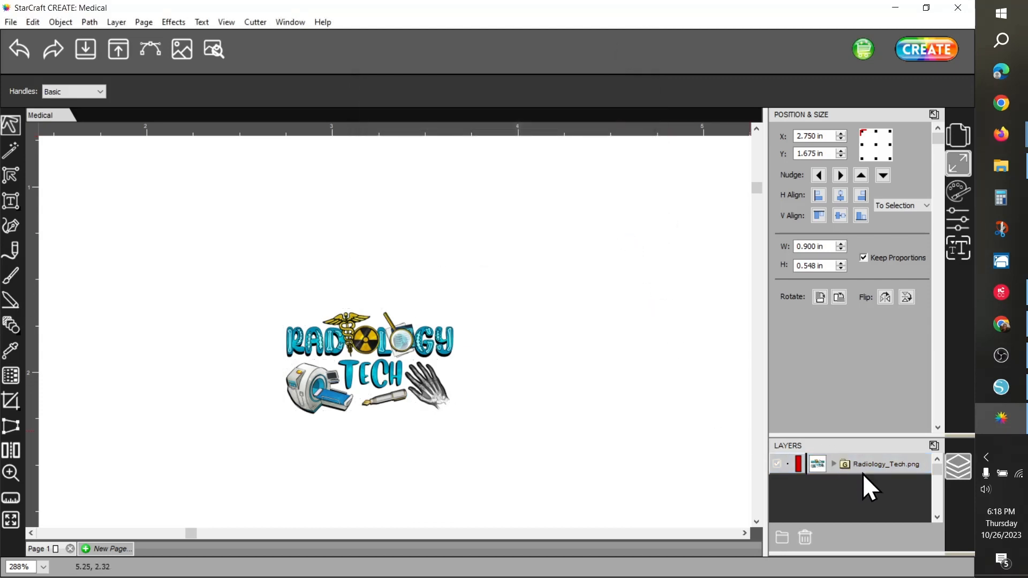
- Give the Cut layer inside the Radiology_Tech.png group a solid red stroke
left_click_drag(844, 434, 842, 332)
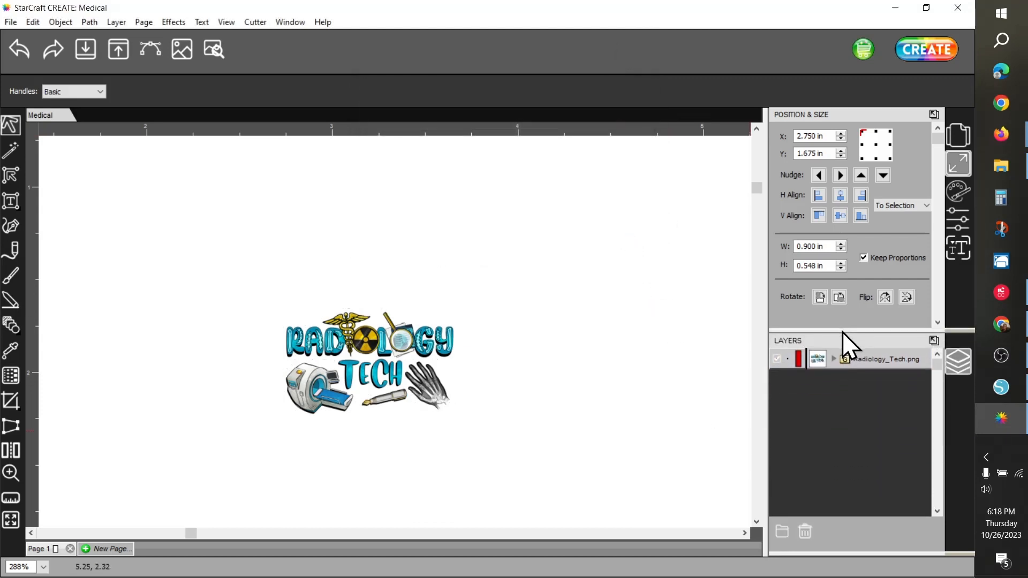
left_click(834, 359)
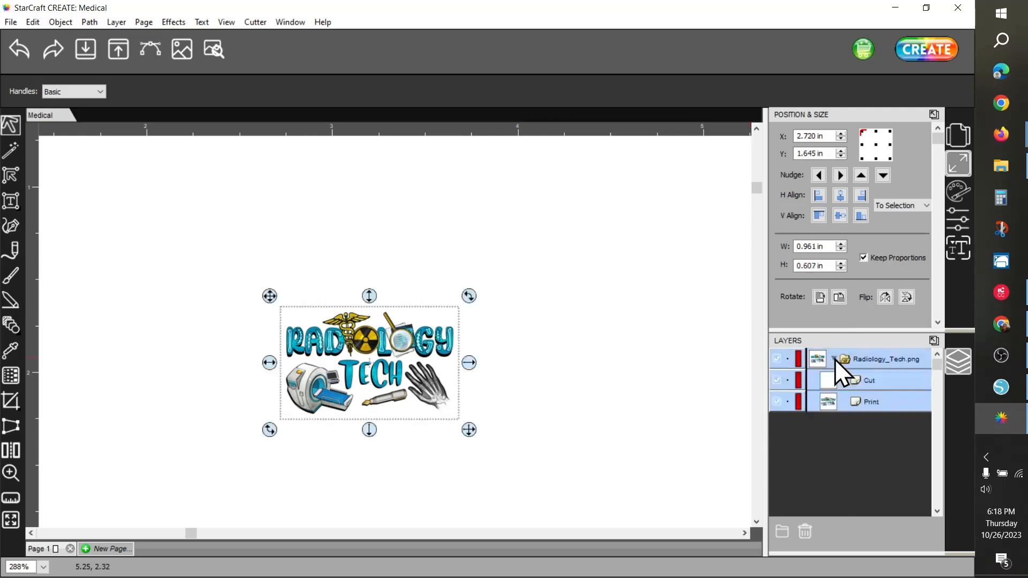
left_click(854, 378)
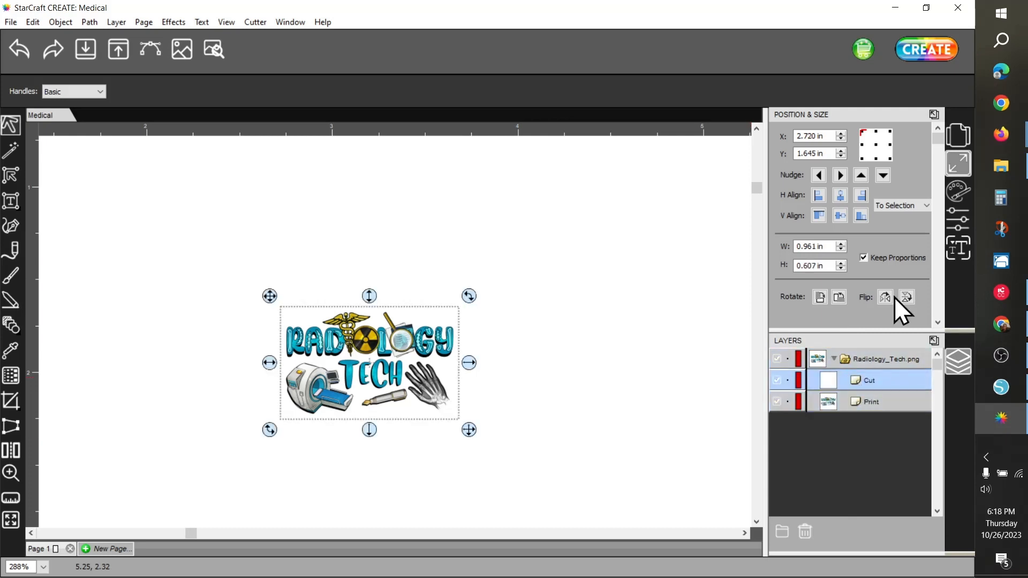
left_click(957, 191)
left_click(867, 193)
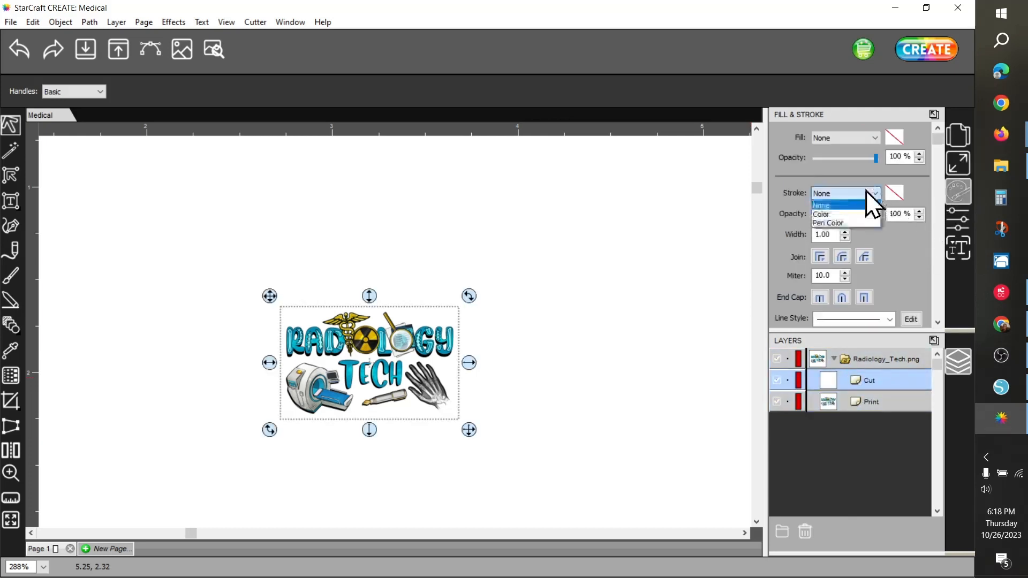
left_click(848, 214)
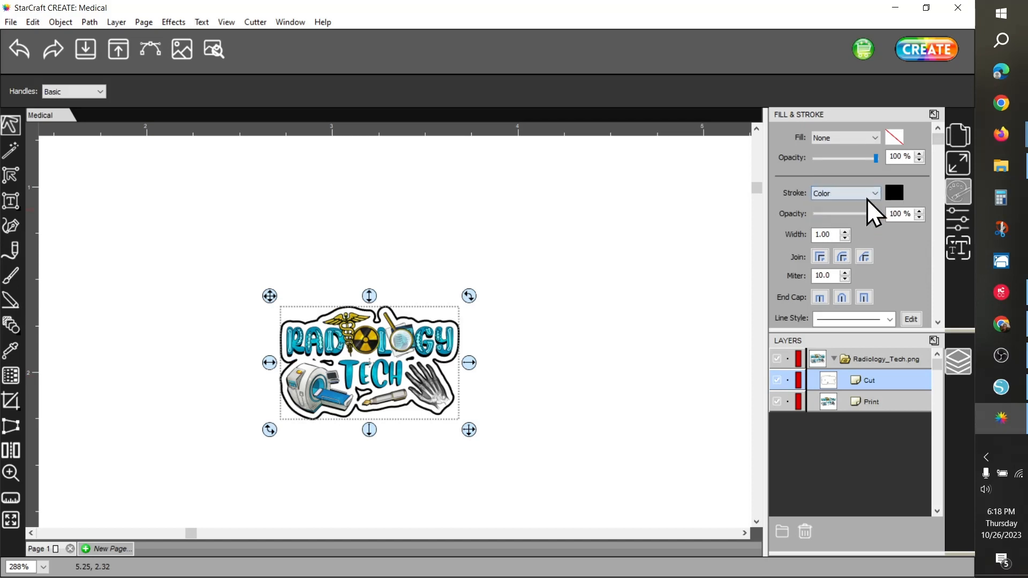
left_click(892, 194)
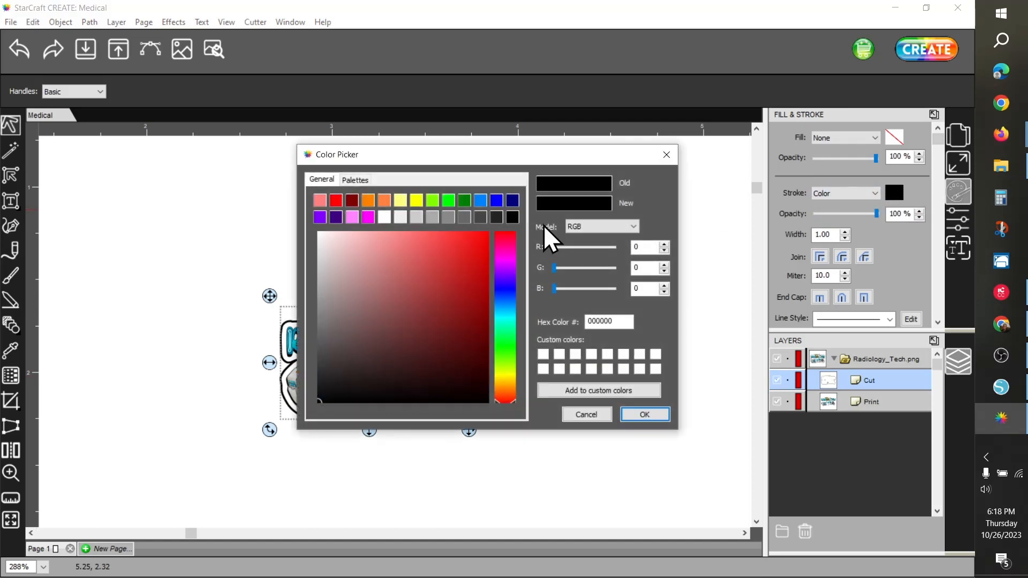
left_click(336, 200)
left_click(642, 416)
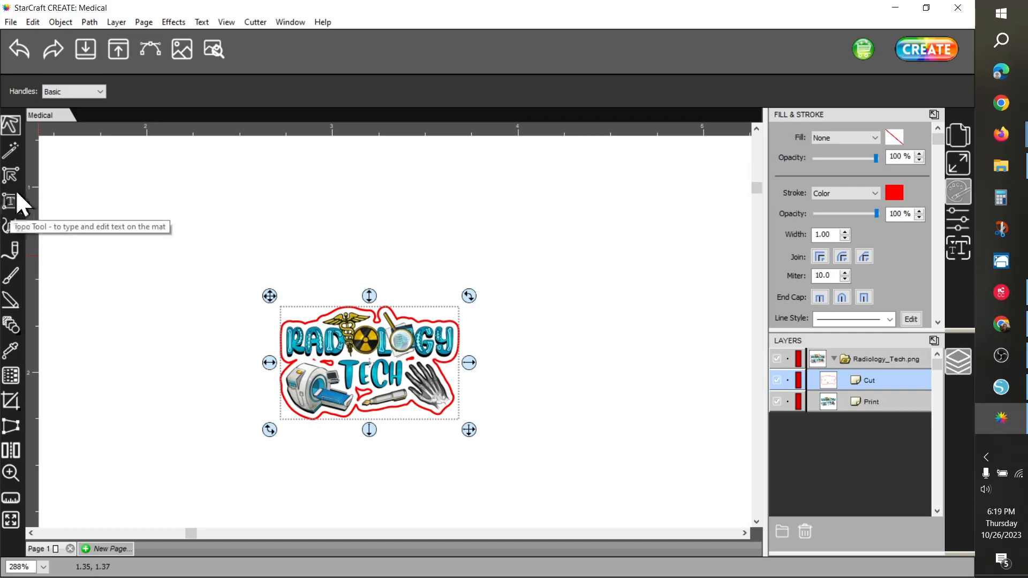
- Remove the stray inner contours from the red cut line with the Shape Edit tool
left_click(11, 175)
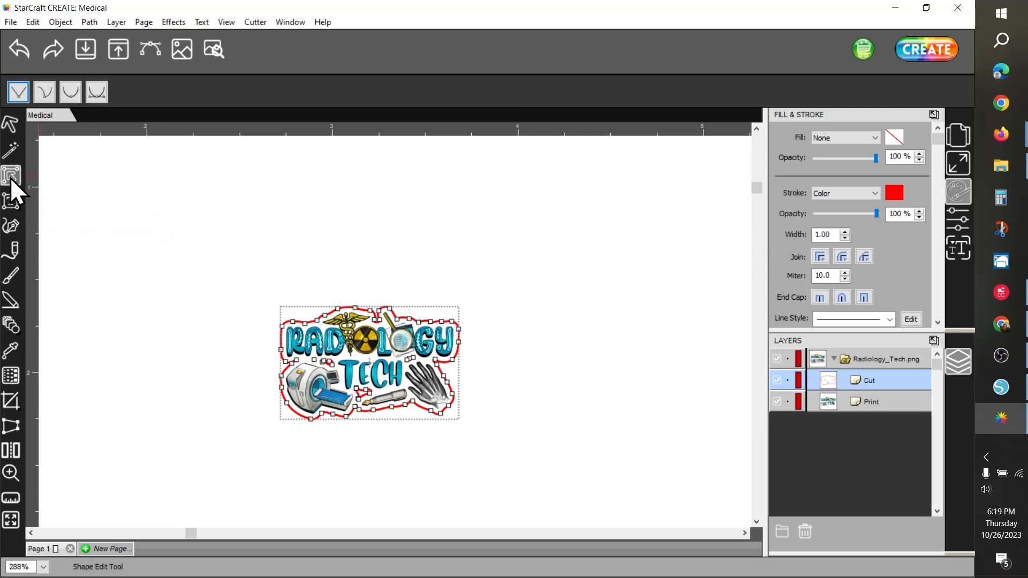
left_click(327, 365)
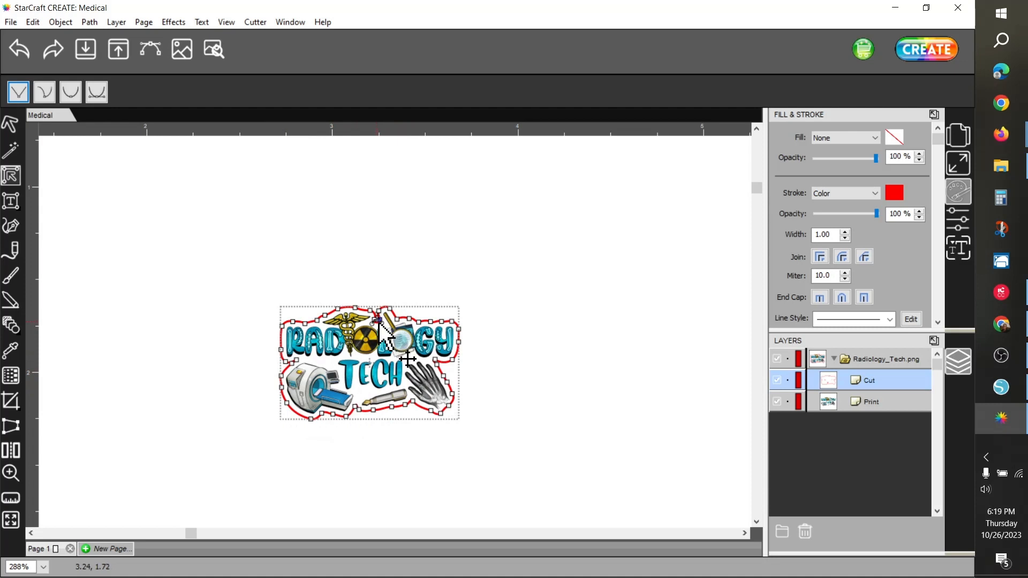
key("ctrl+a")
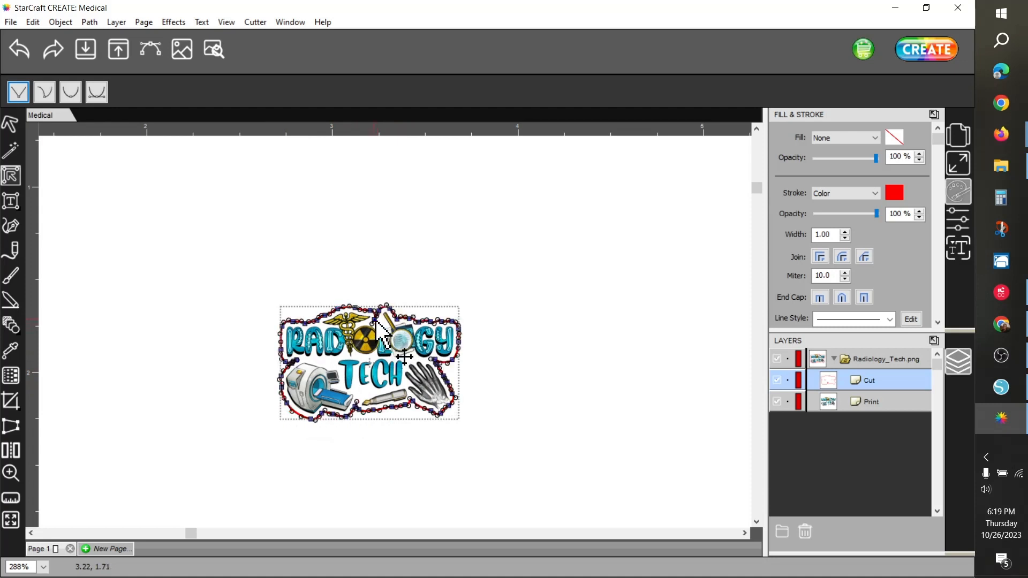
left_click(373, 322)
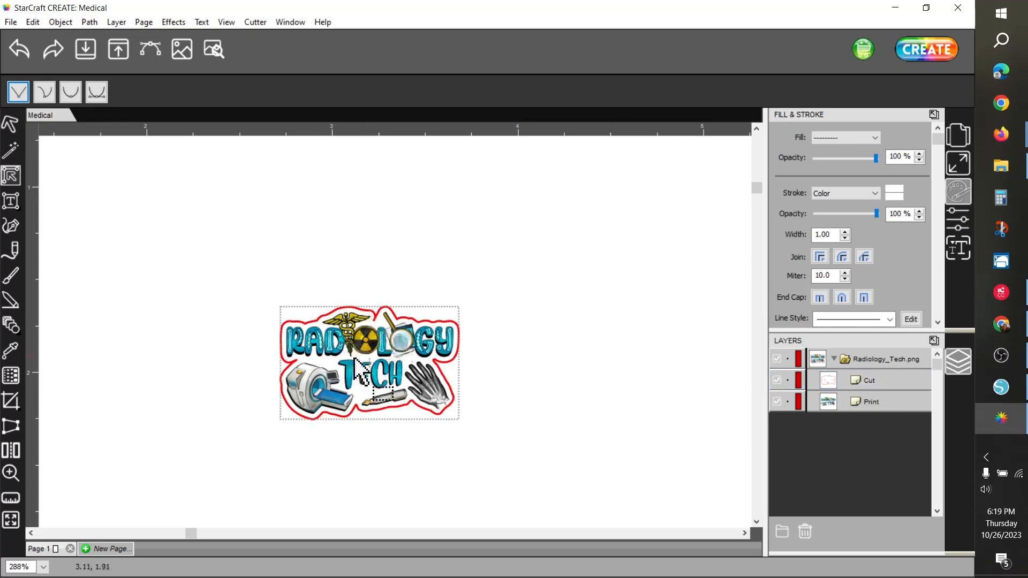
- Delete the cut line's nodes that form the notch between the caduceus and the magnifying glass
left_click(872, 381)
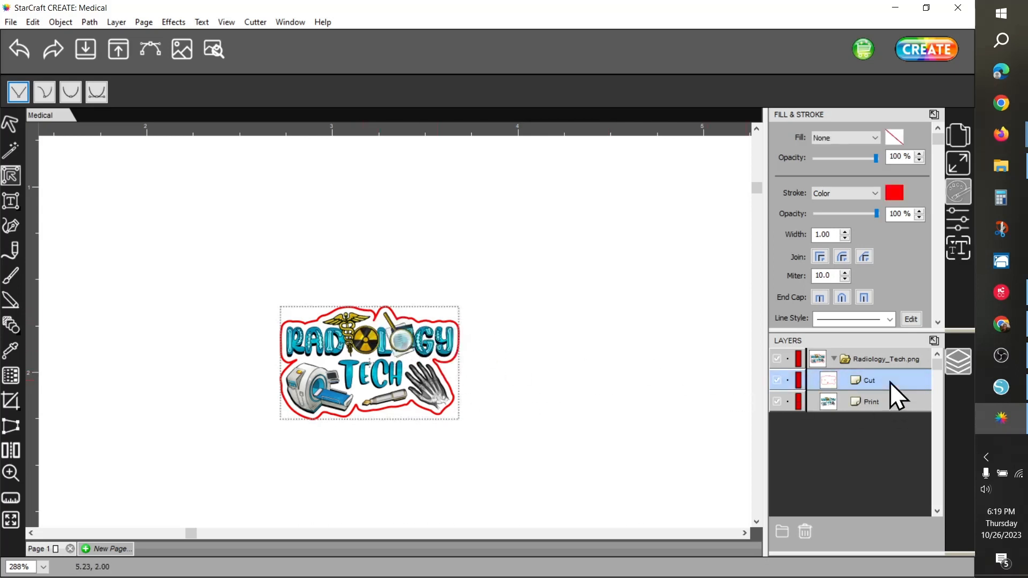
left_click(378, 316)
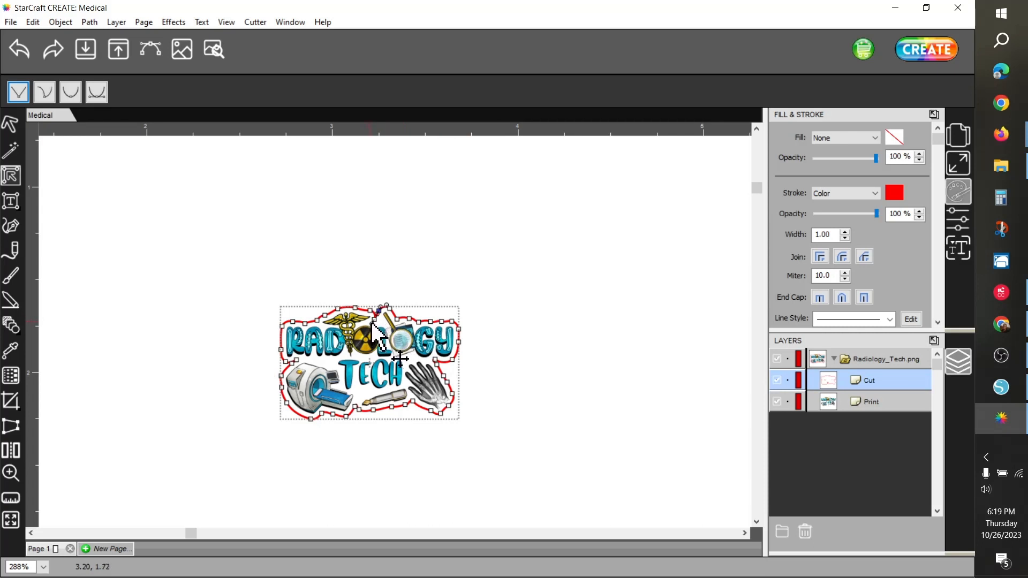
left_click(372, 324)
left_click(857, 381)
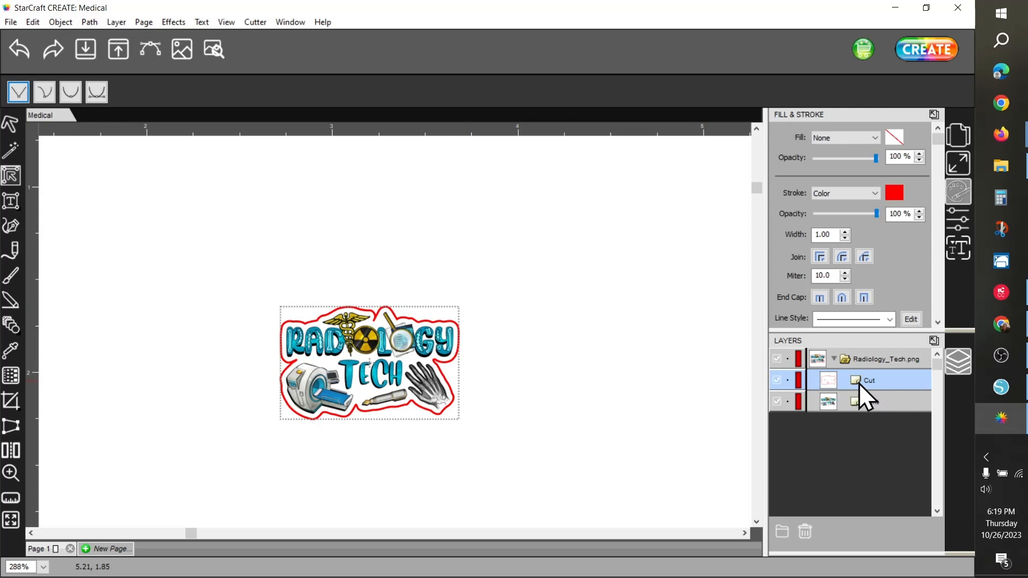
left_click(374, 320)
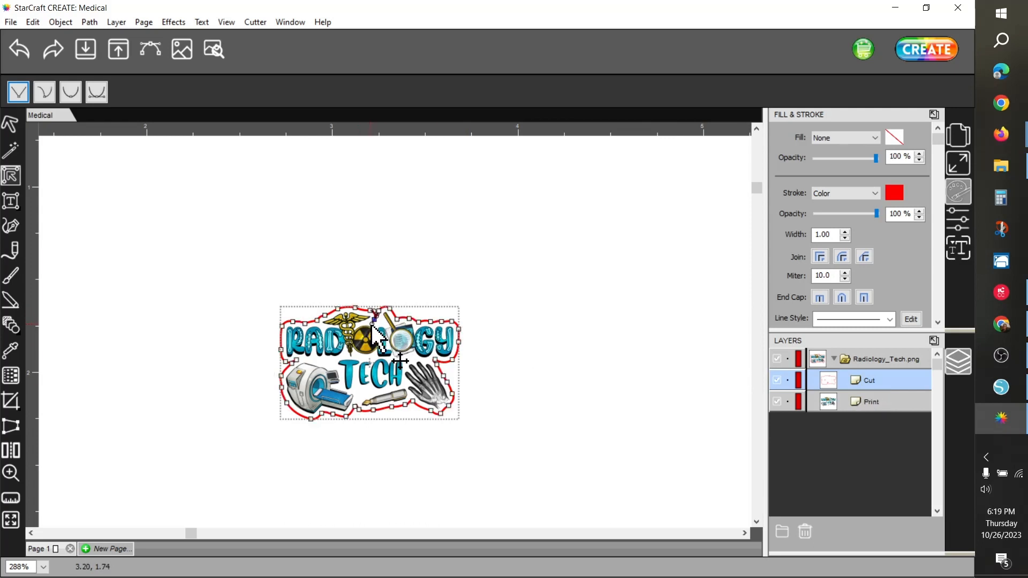
key("ctrl+a")
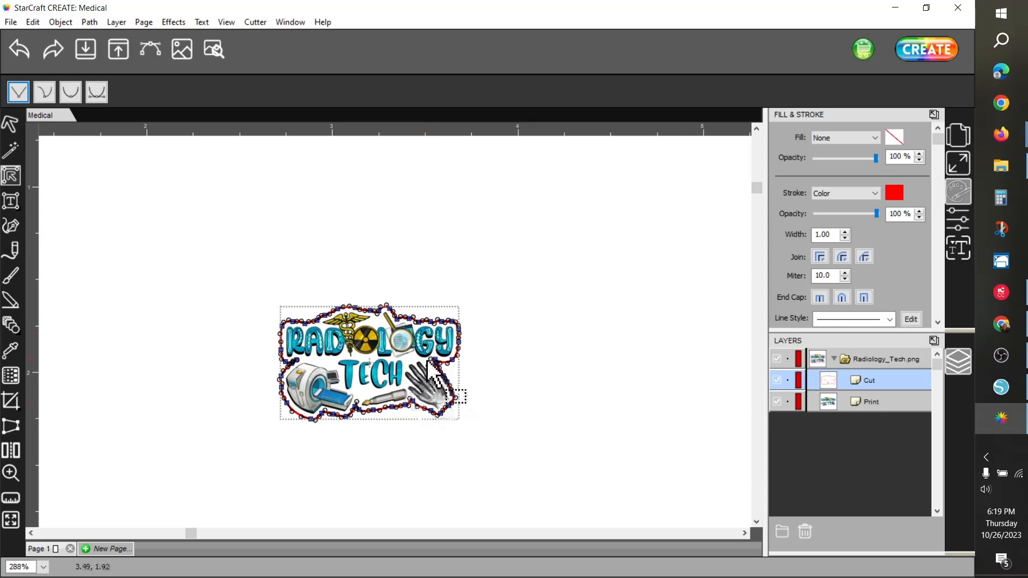
left_click(344, 441)
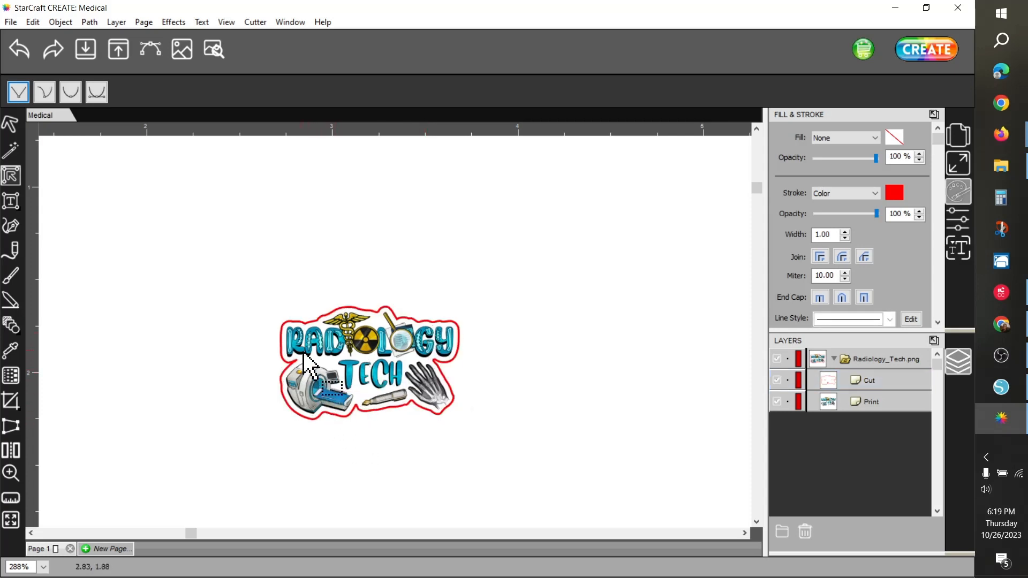
- Inspect the nodes of the Cut layer and preview the cut lines of the Radiology_Tech.png group
left_click(857, 375)
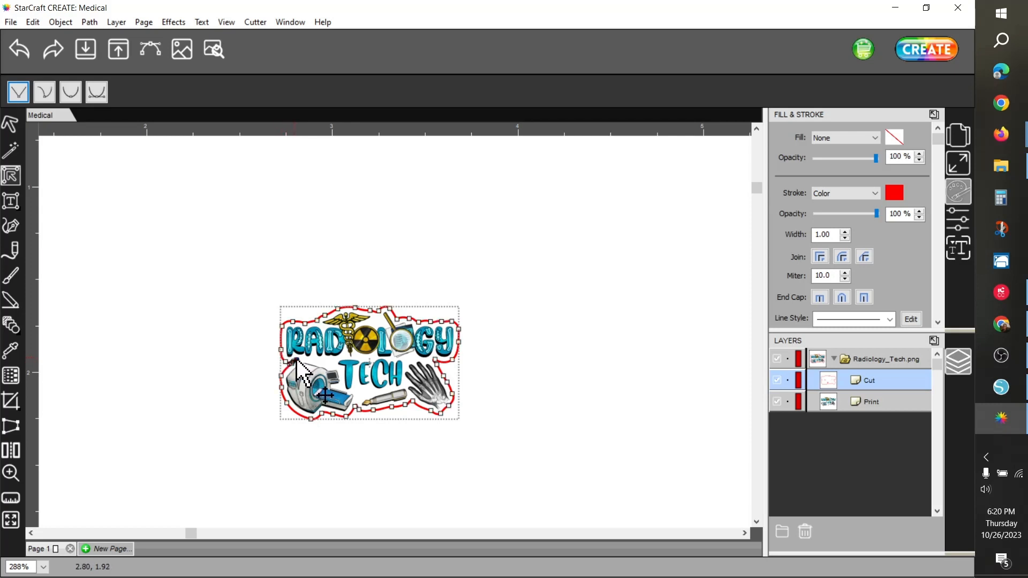
left_click(339, 386)
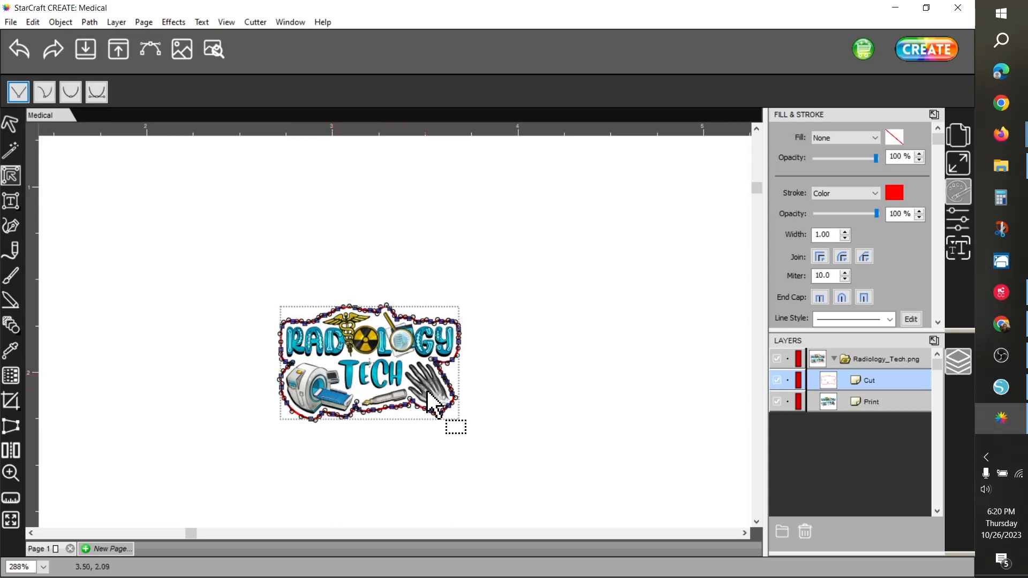
left_click(455, 452)
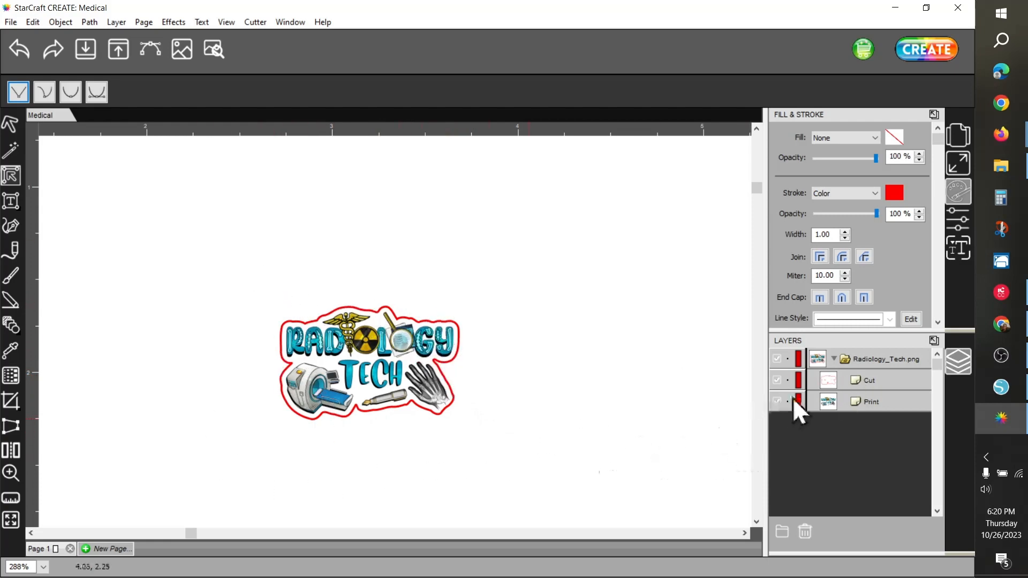
left_click(834, 359)
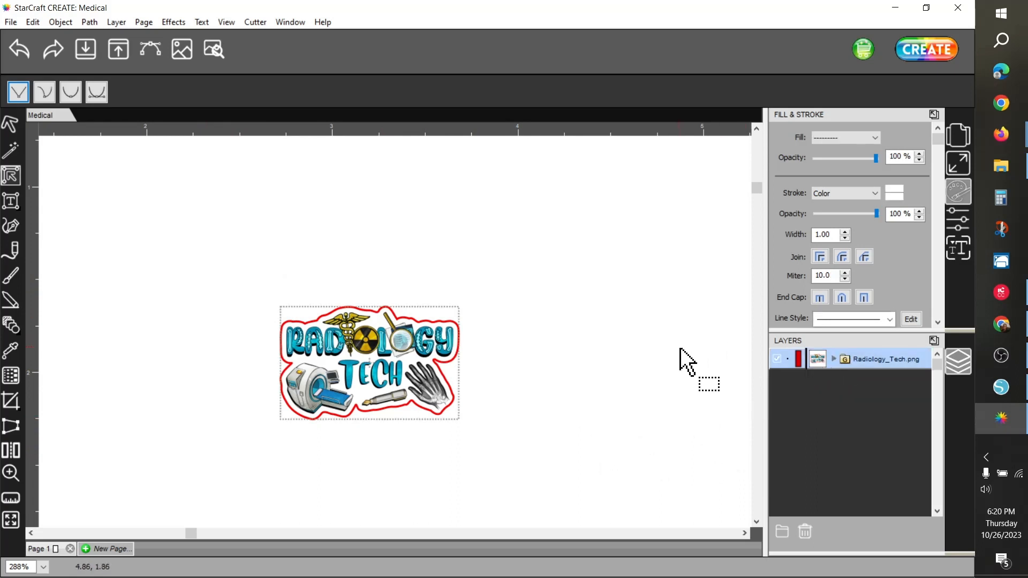
left_click(11, 123)
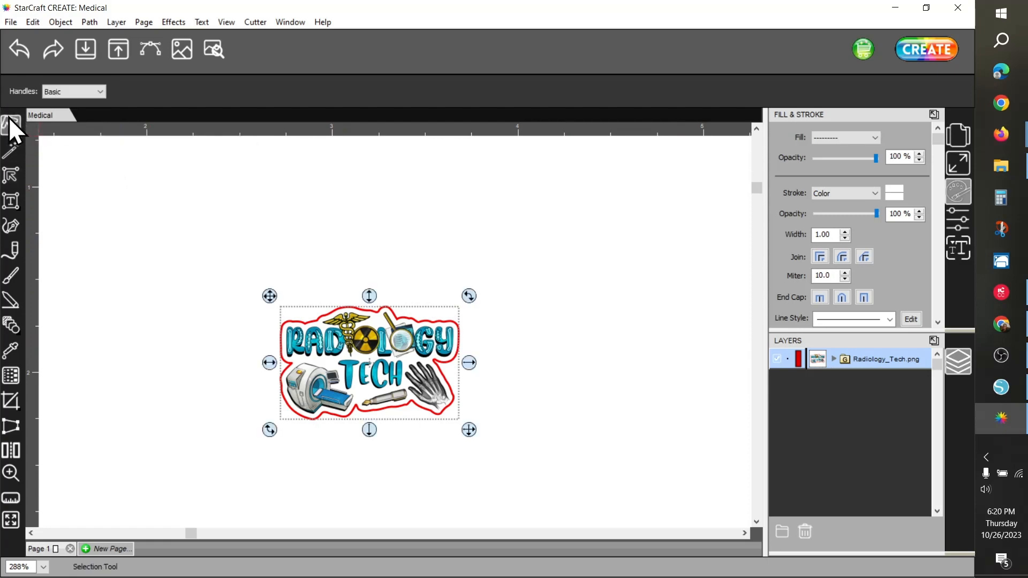
left_click(213, 47)
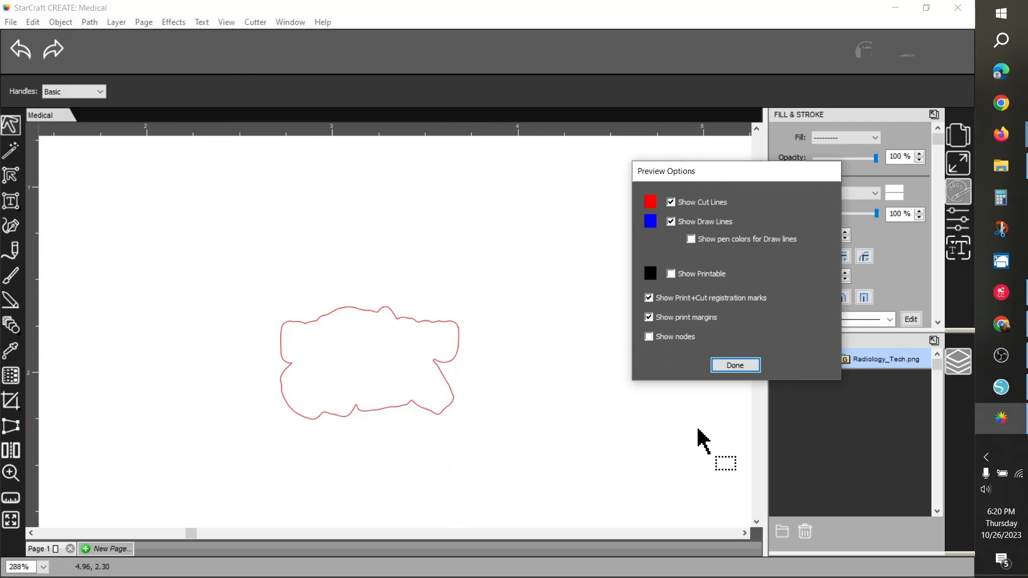
left_click(729, 364)
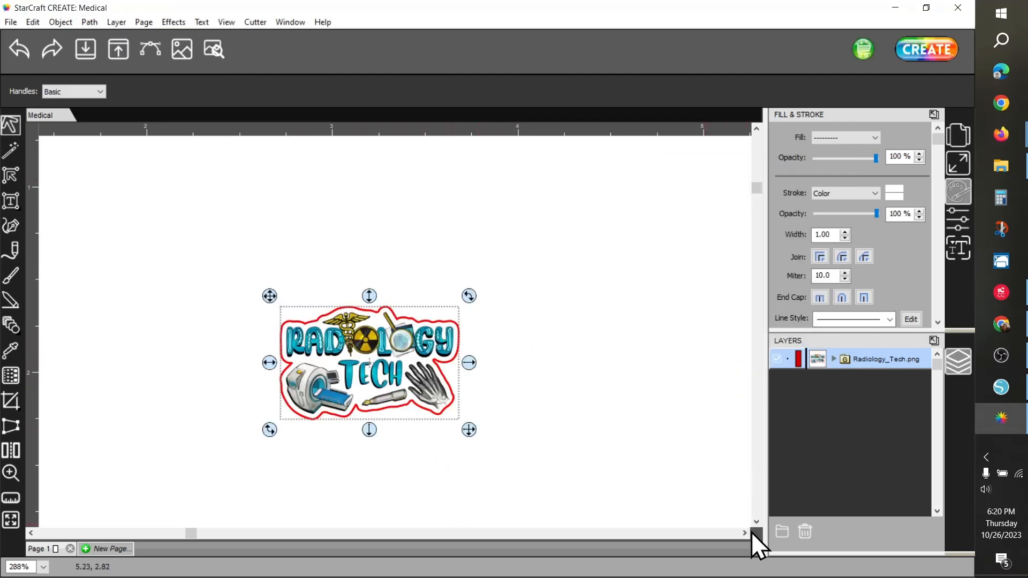
- Duplicate the Cut layer of the Radiology_Tech.png group
left_click(833, 359)
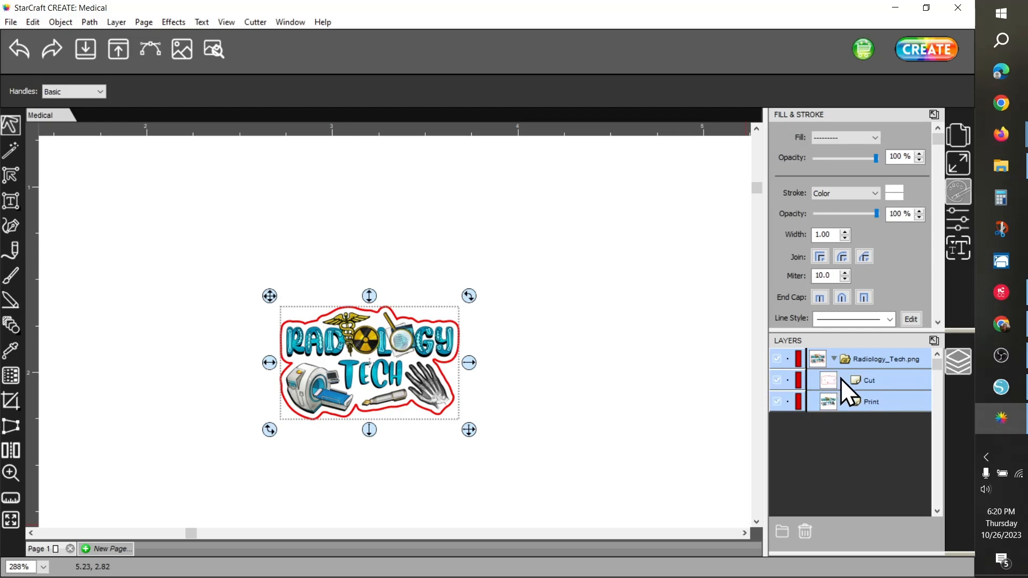
left_click(841, 378)
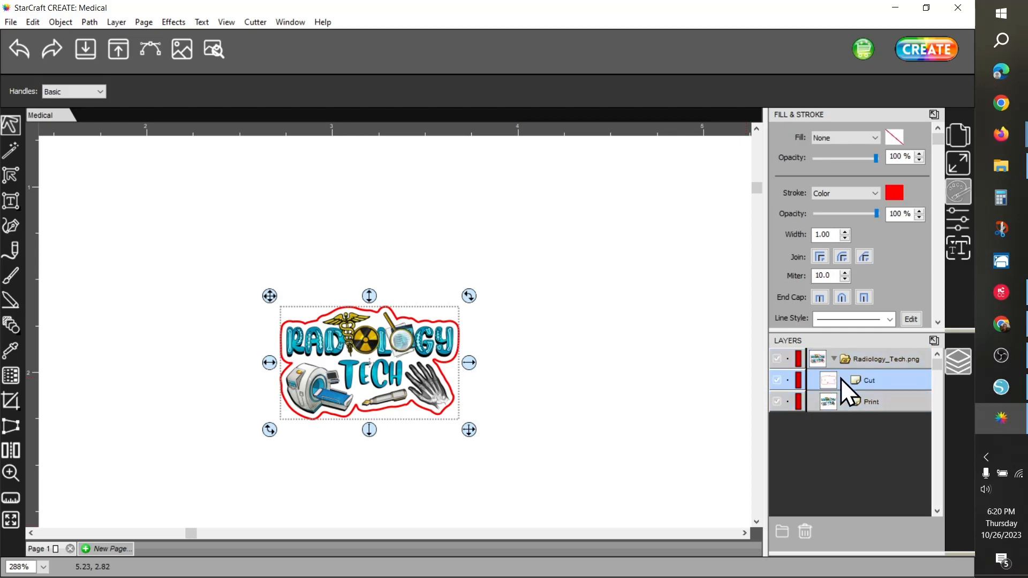
key("ctrl+d")
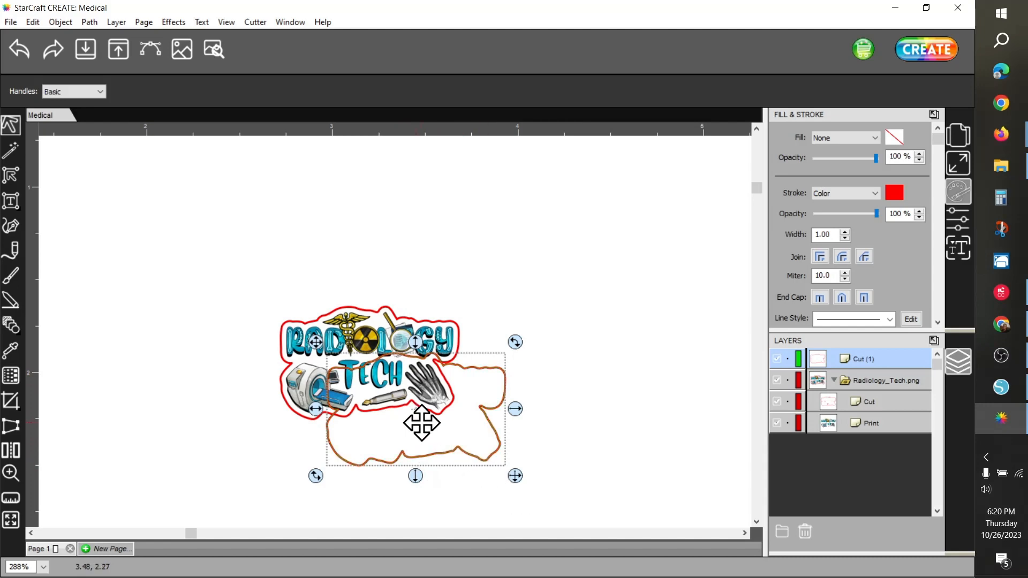
- Draw a rounded rectangle about 0.5 in wide and 0.25 in high, overlapping the lower edge of the duplicated cut line
left_click(10, 324)
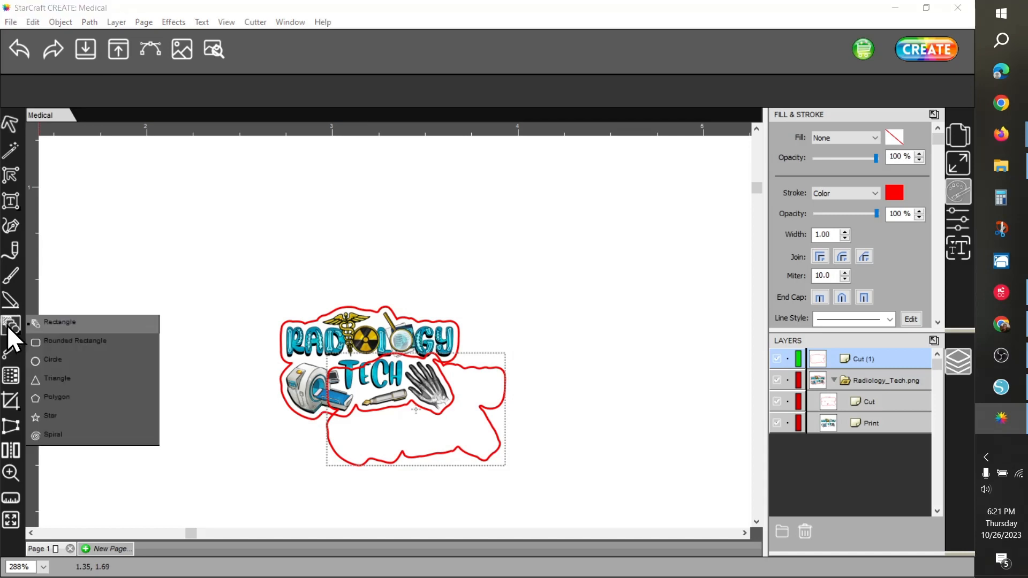
left_click(69, 343)
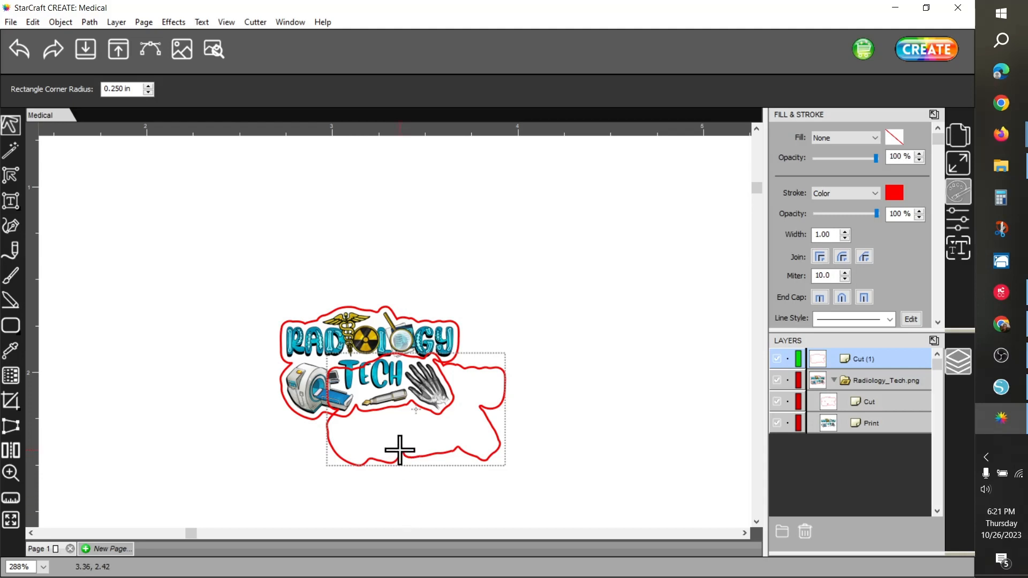
mouse_move(399, 449)
left_mouse_down()
mouse_move(403, 465)
mouse_move(427, 471)
mouse_move(483, 469)
mouse_move(492, 492)
left_mouse_up()
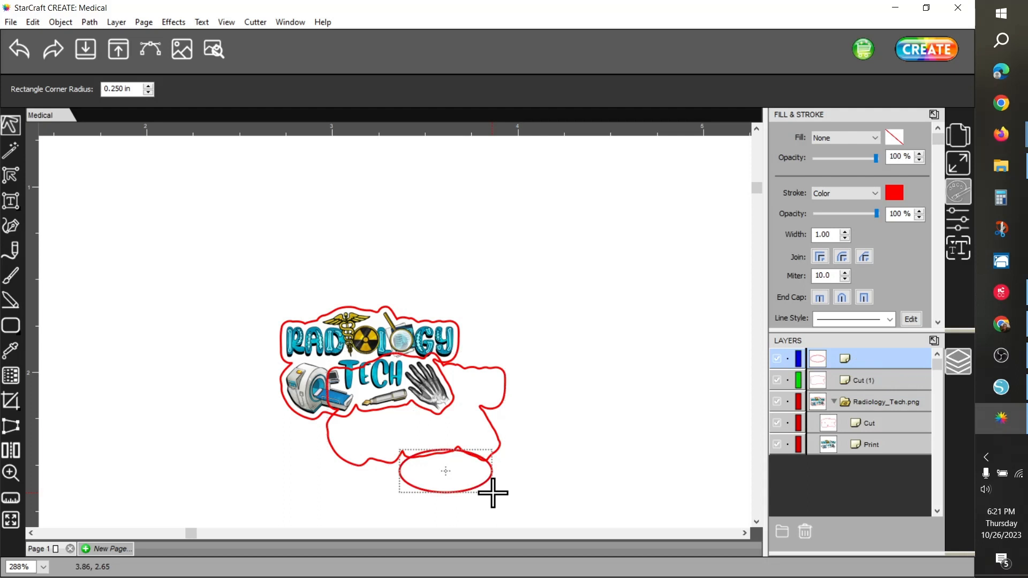
left_click(11, 127)
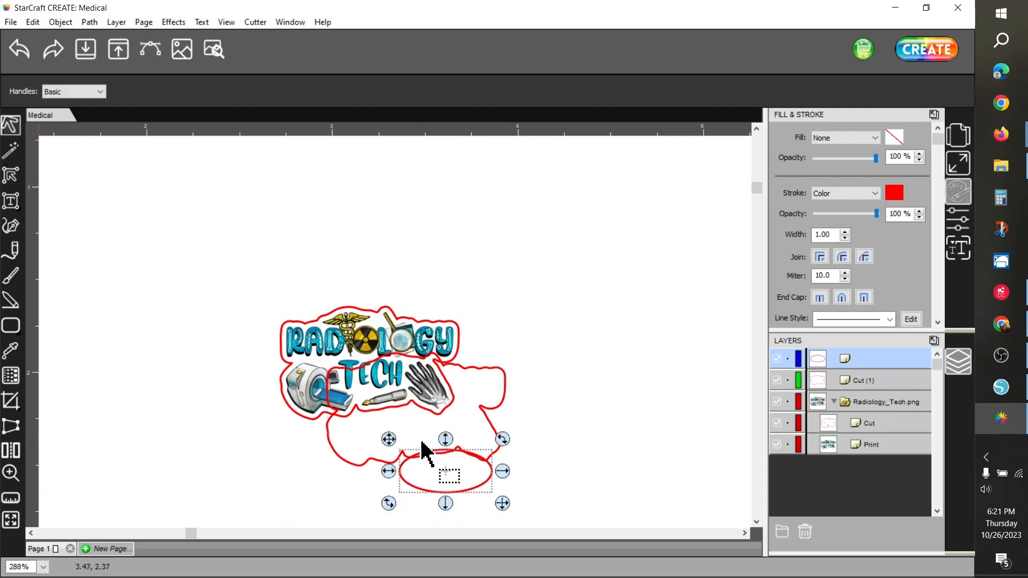
left_click_drag(443, 494, 417, 478)
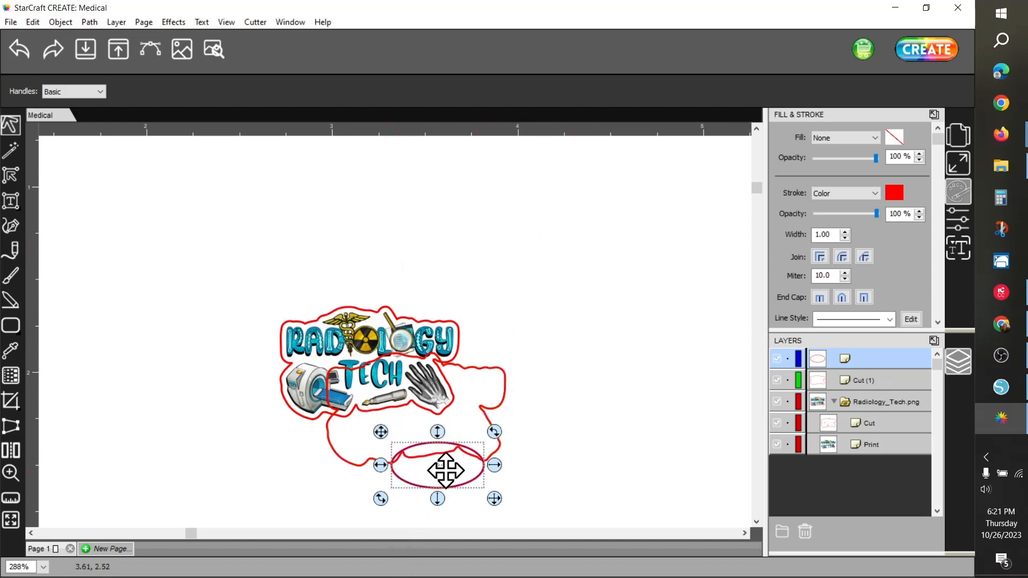
- Nudge the rounded rectangle down to a Y position of 2.387 in
left_click(959, 161)
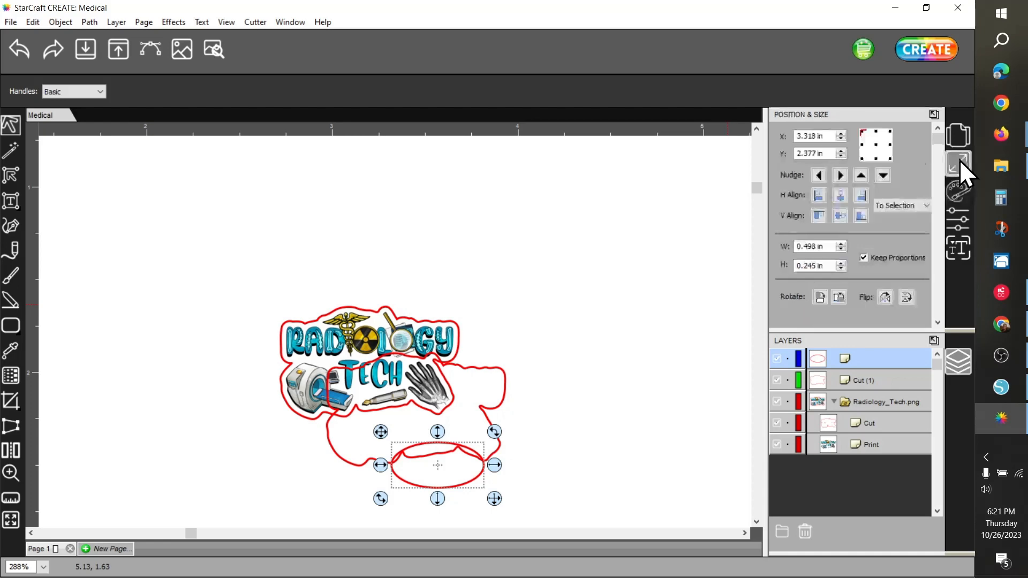
left_click(818, 175)
left_click(841, 176)
left_click(883, 176)
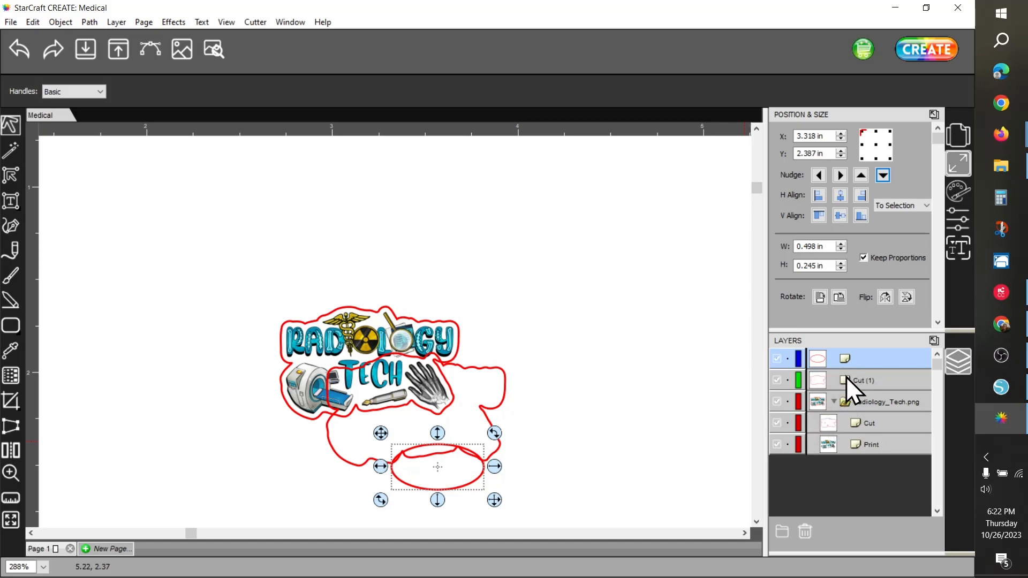
- Combine the rounded rectangle and the duplicated cut line into one outline with the Union path operation
left_click(876, 378, "ctrl")
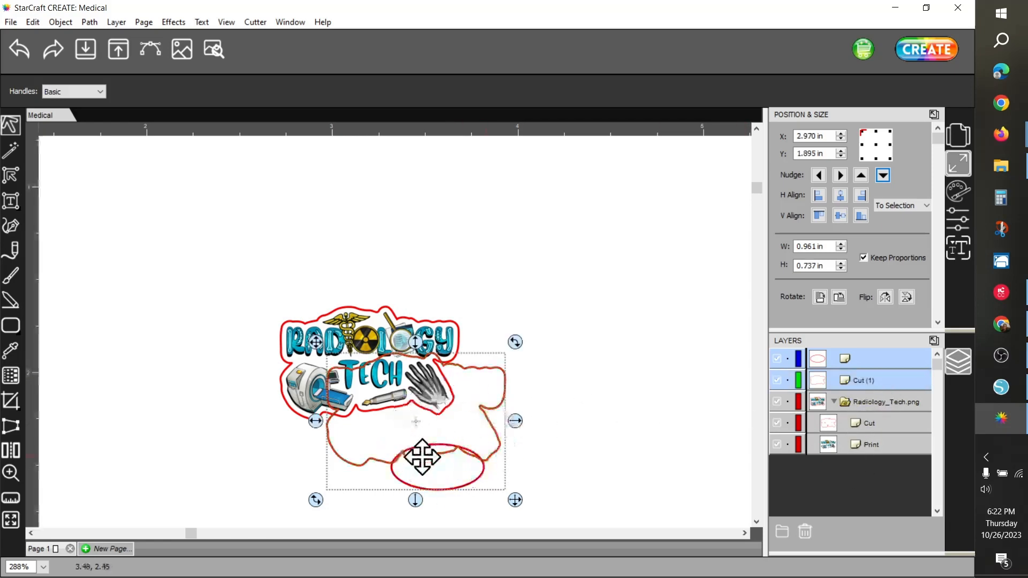
right_click(471, 448)
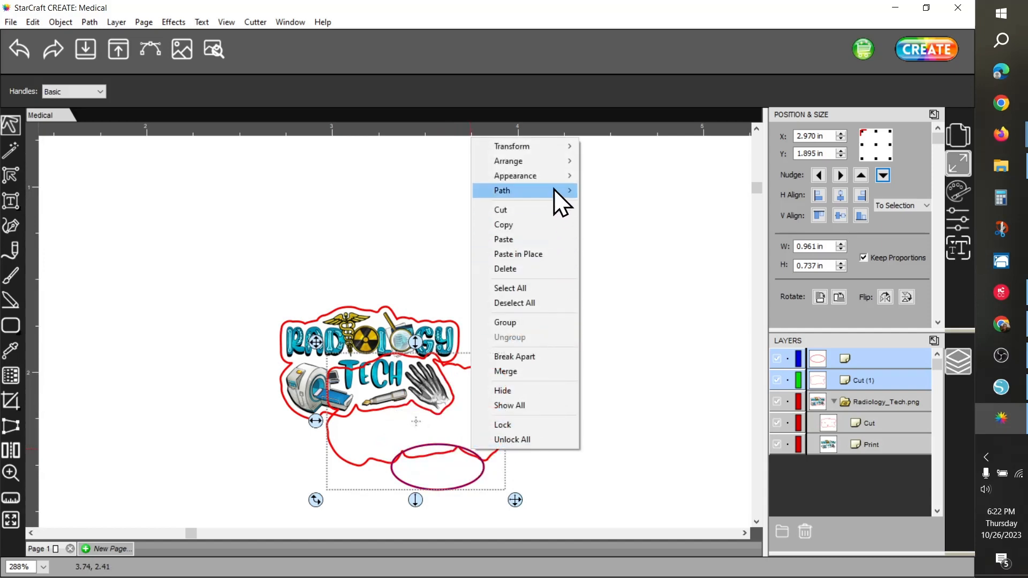
mouse_move(553, 190)
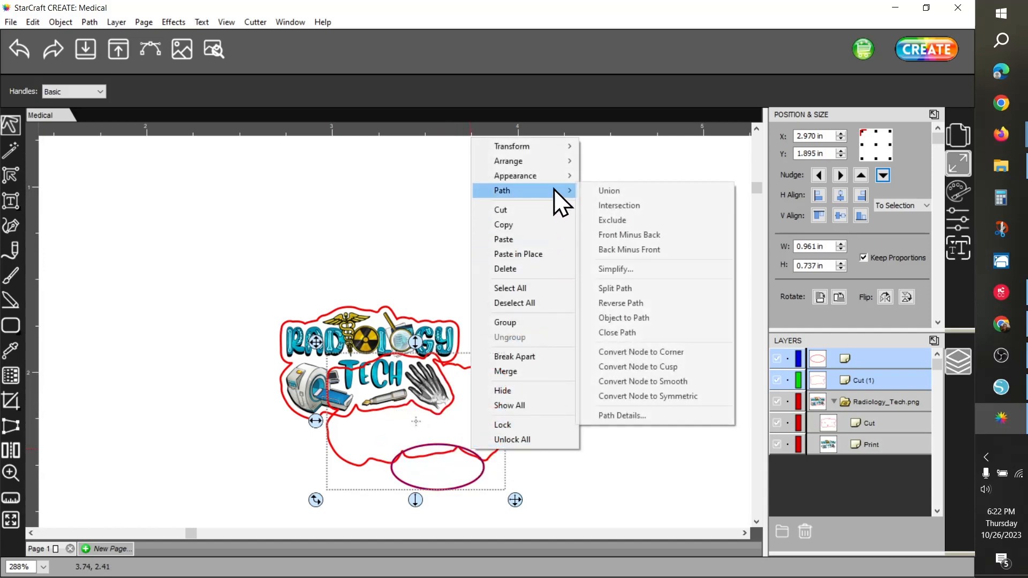
left_click(602, 190)
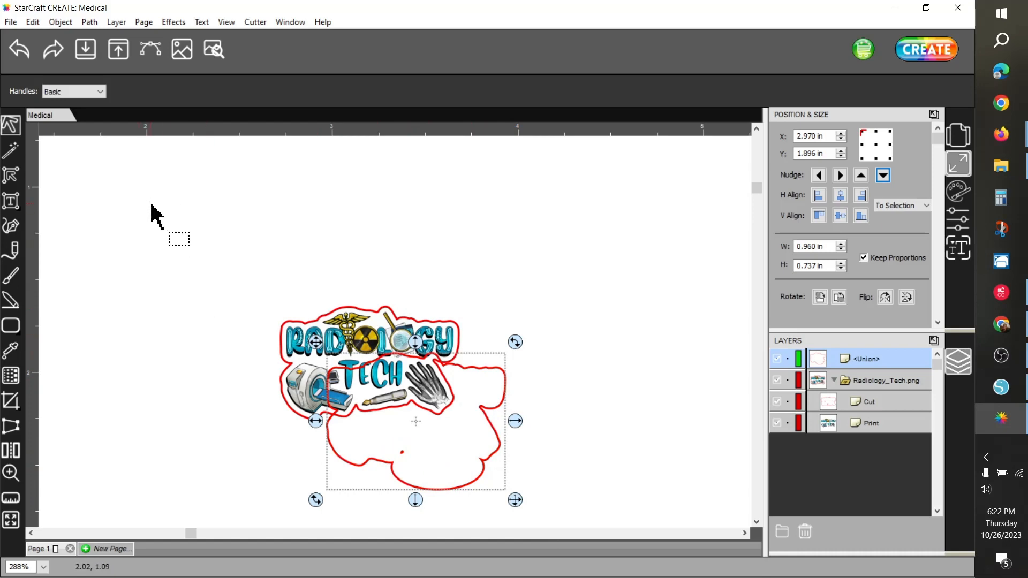
- Delete the tiny stray contour inside the united outline with the Shape Edit tool
left_click(13, 175)
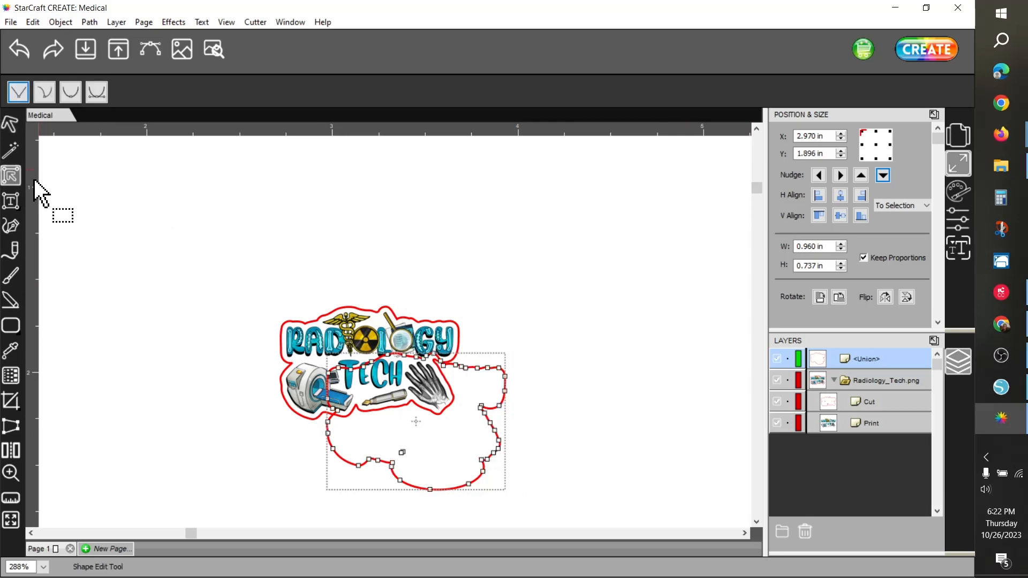
left_click(402, 453)
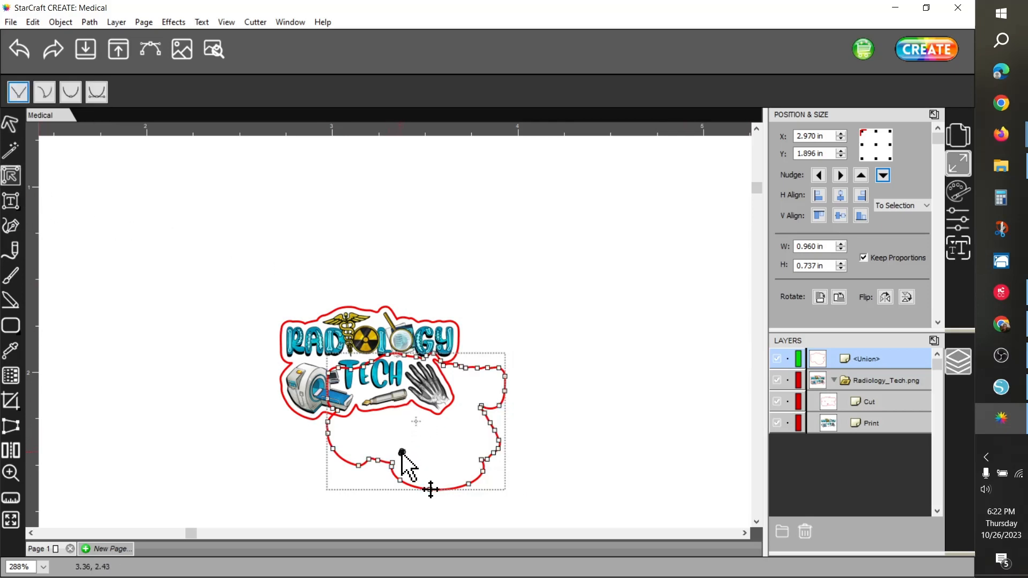
left_click(478, 498)
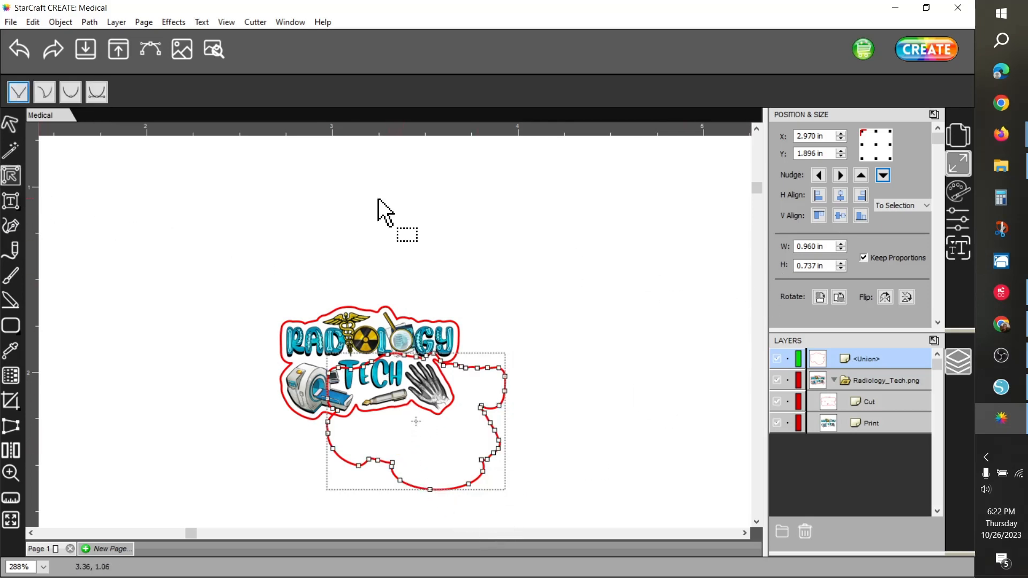
left_click(12, 127)
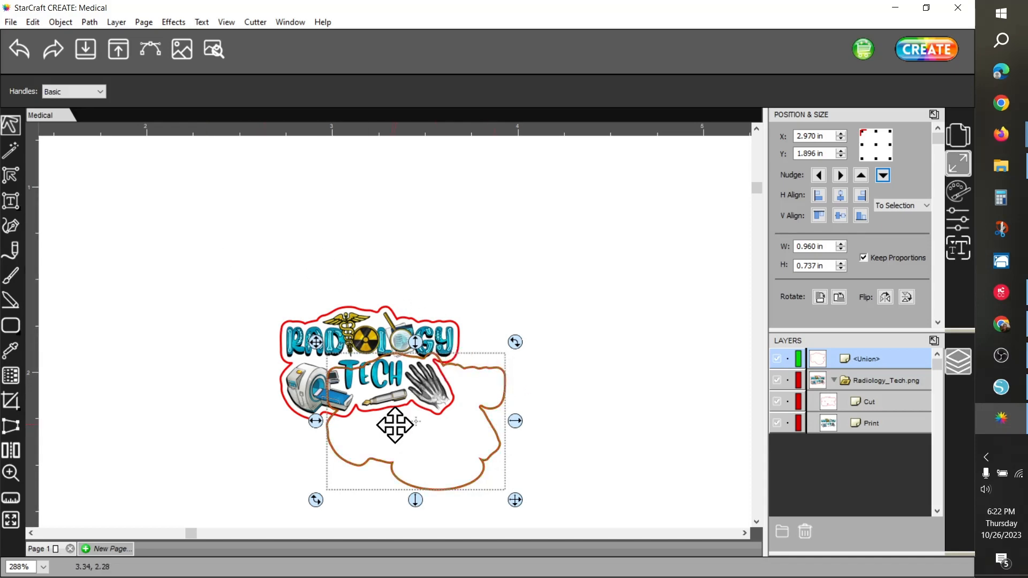
- Add a line of text beginning with "CraftyDesi" below the Radiology Tech artwork
scroll(631, 303, "down", 2)
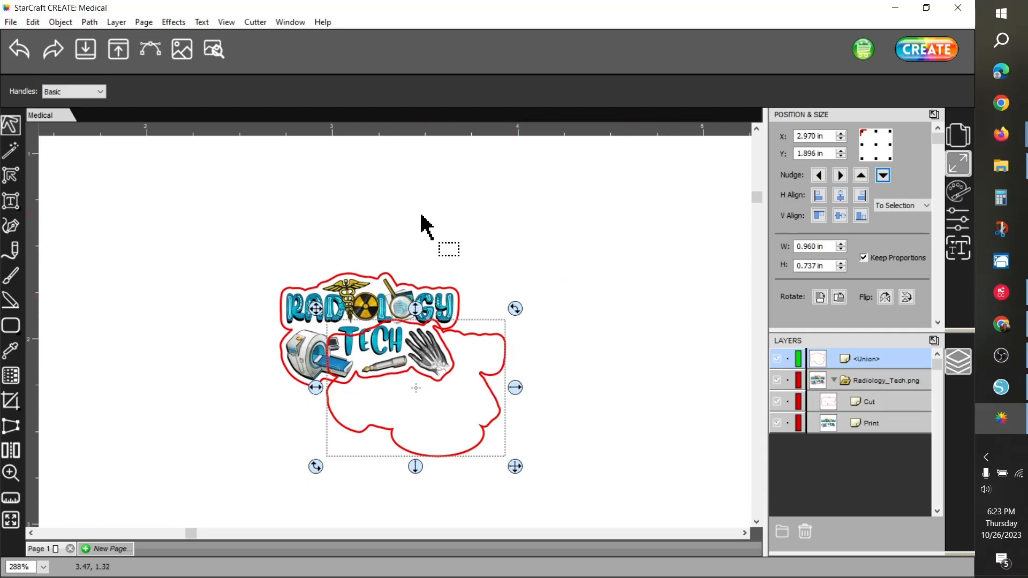
scroll(420, 223, "down", 3)
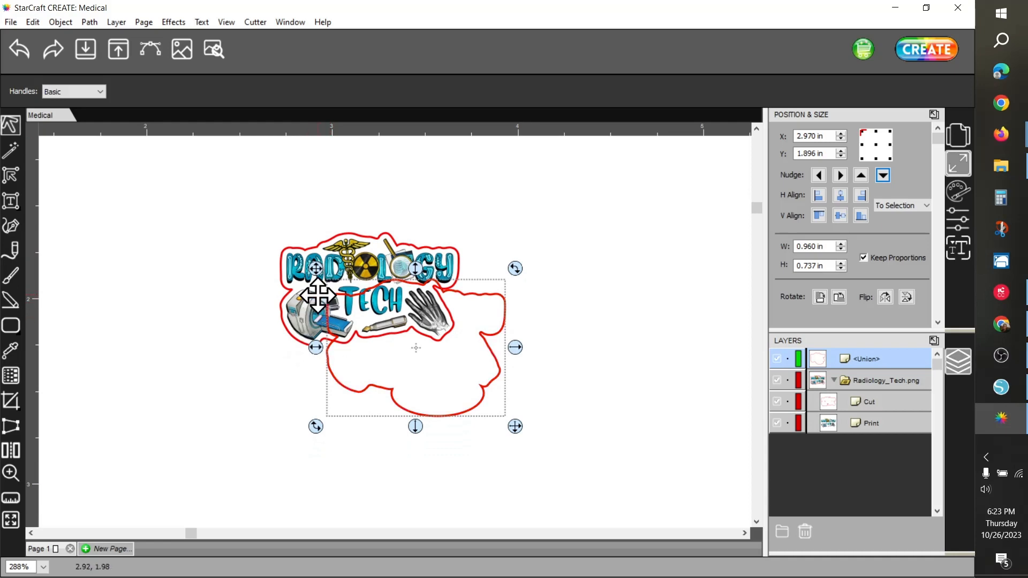
left_click(7, 207)
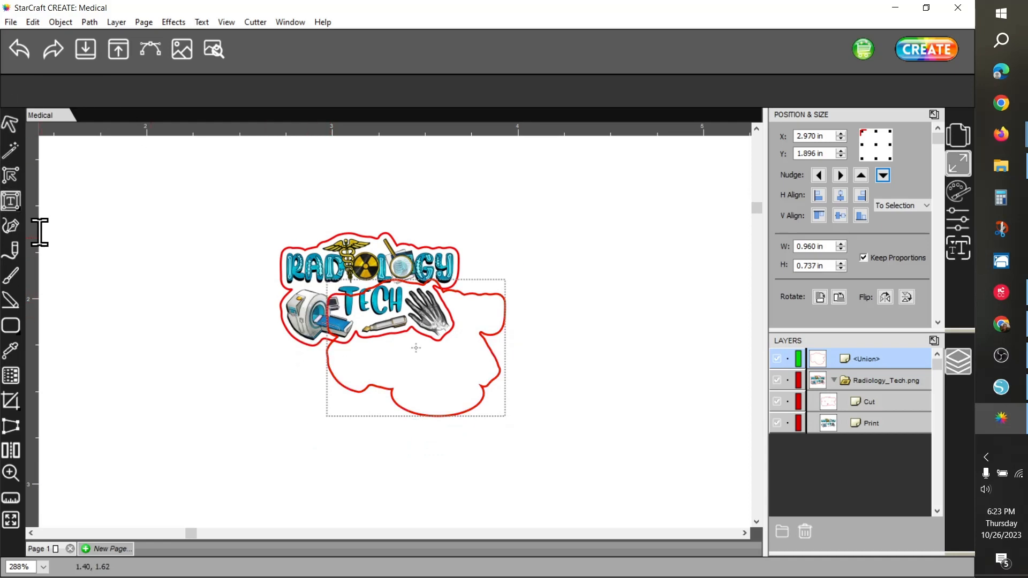
left_click(89, 493)
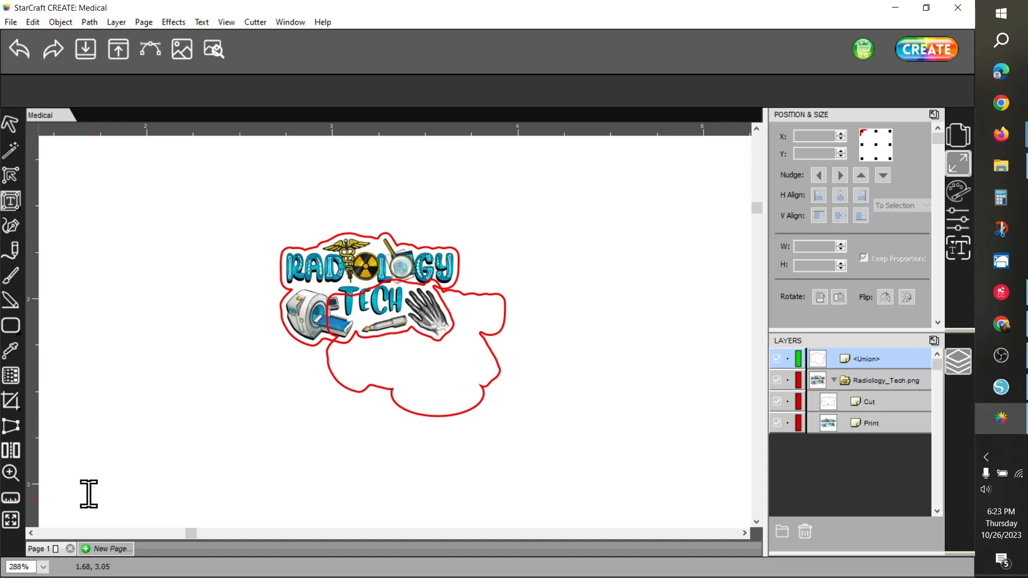
type("C")
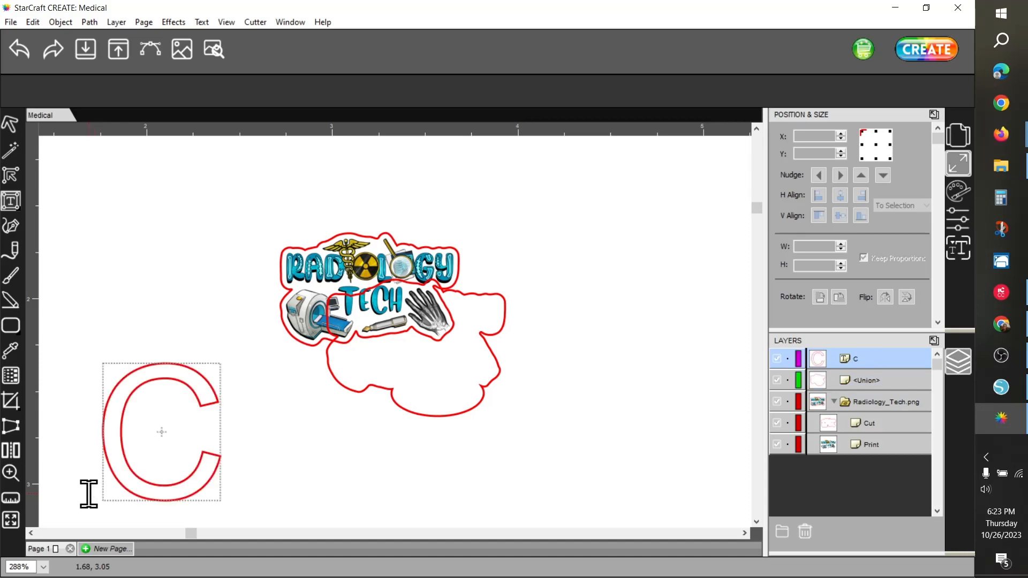
type("rafty")
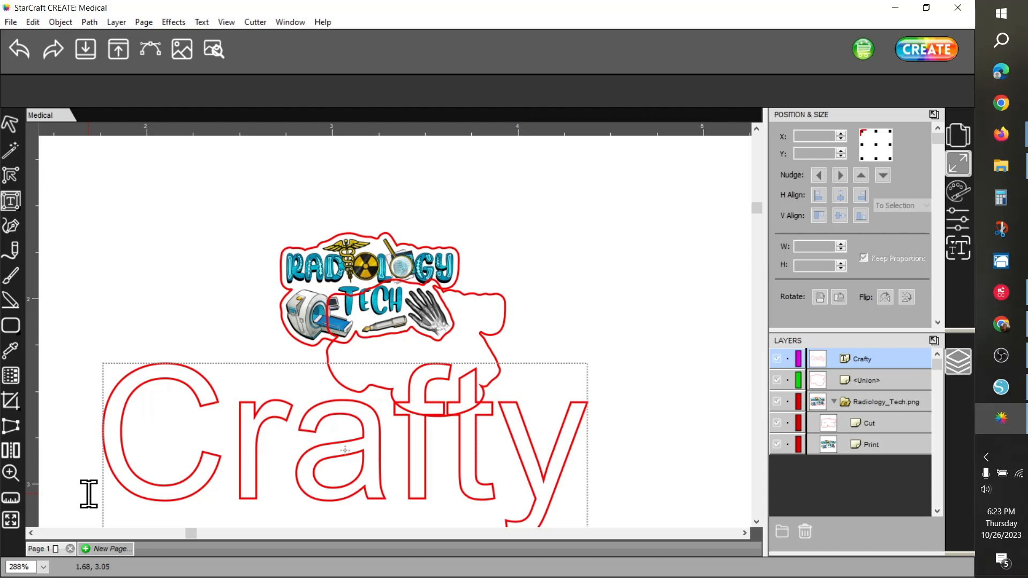
type("De")
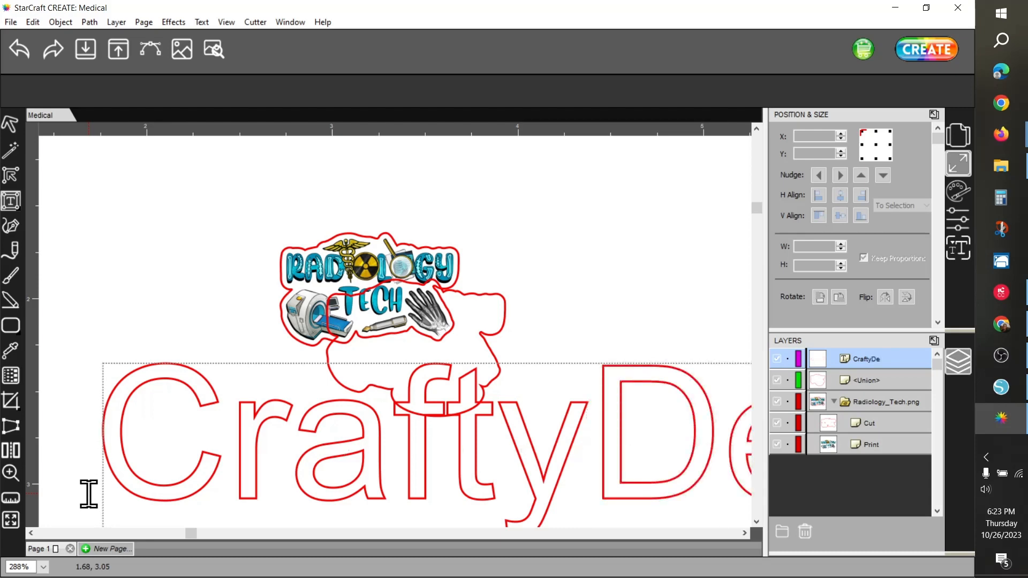
left_click(9, 128)
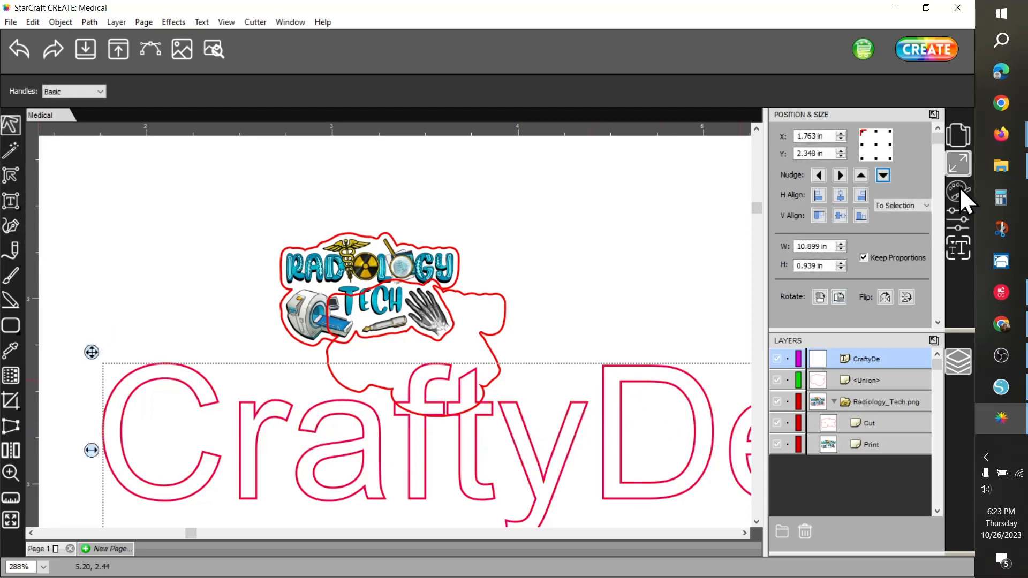
- Change the font of the CraftyDesignCorner.com text to Little Rainbow
left_click(956, 242)
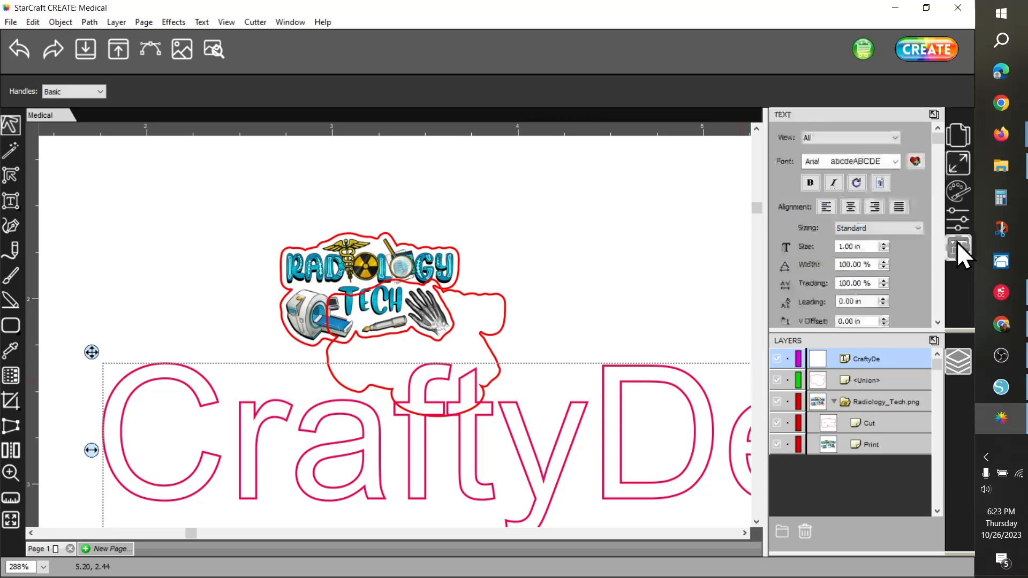
left_click(895, 161)
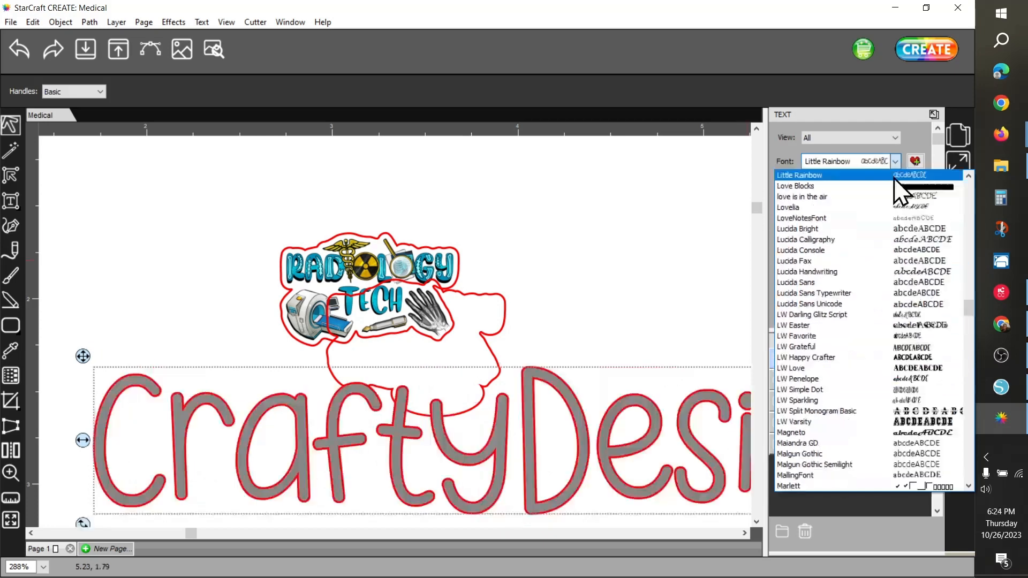
left_click(894, 178)
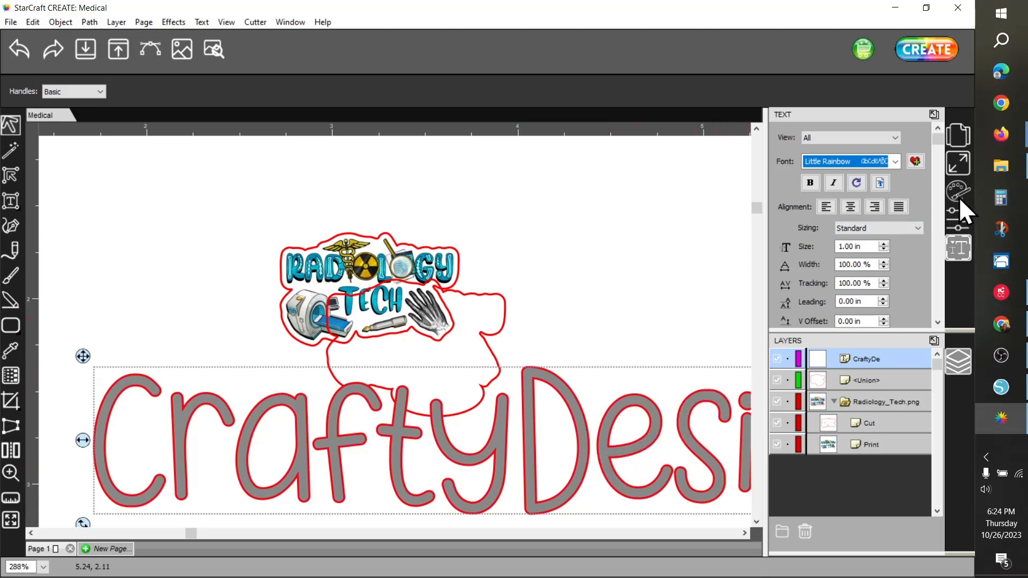
- Scale the CraftyDesignCorner.com text proportionally to a width of 0.601 in
left_click(954, 162)
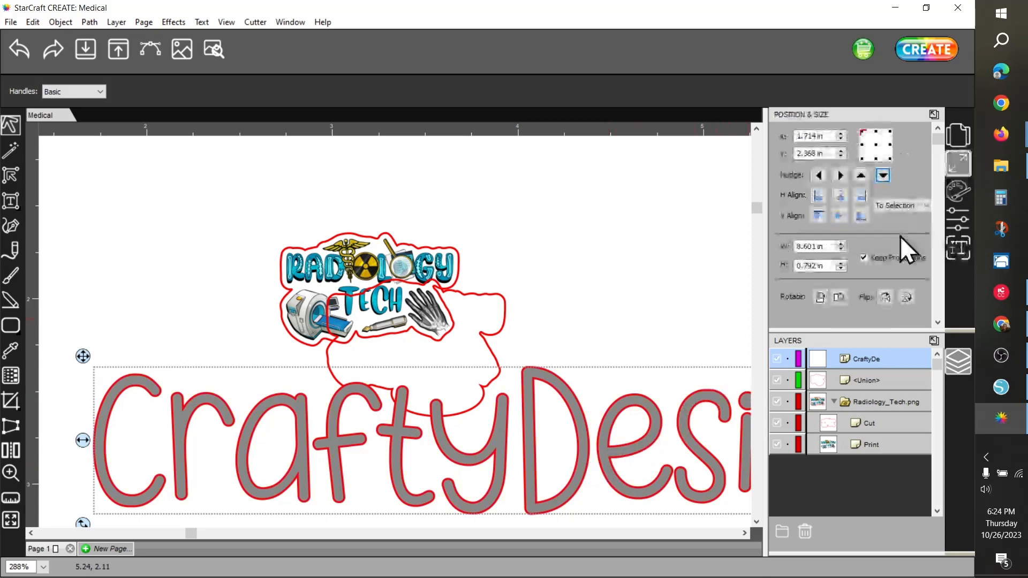
left_click(800, 246)
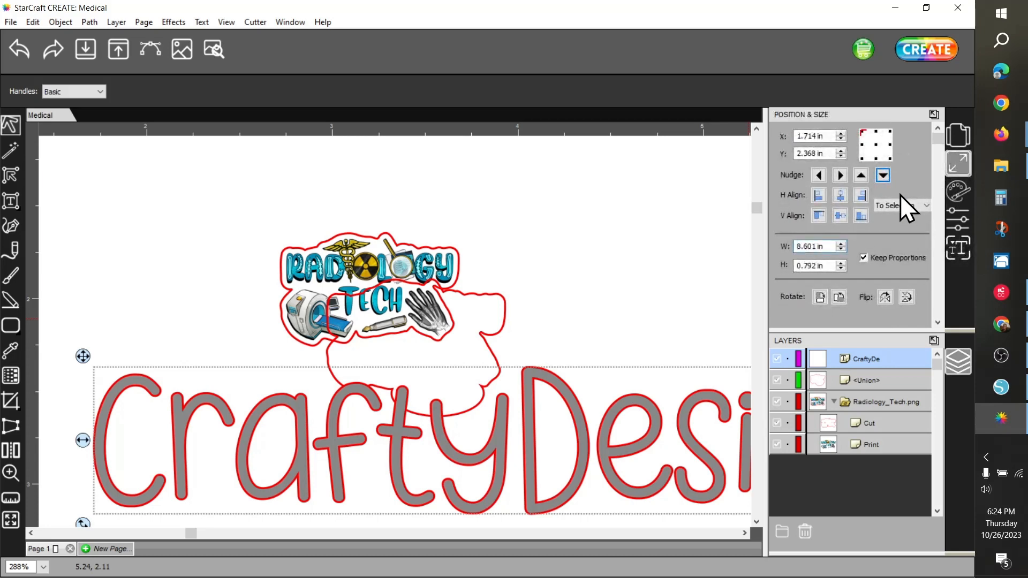
key("BackSpace")
type("0")
key("Return")
key("Tab")
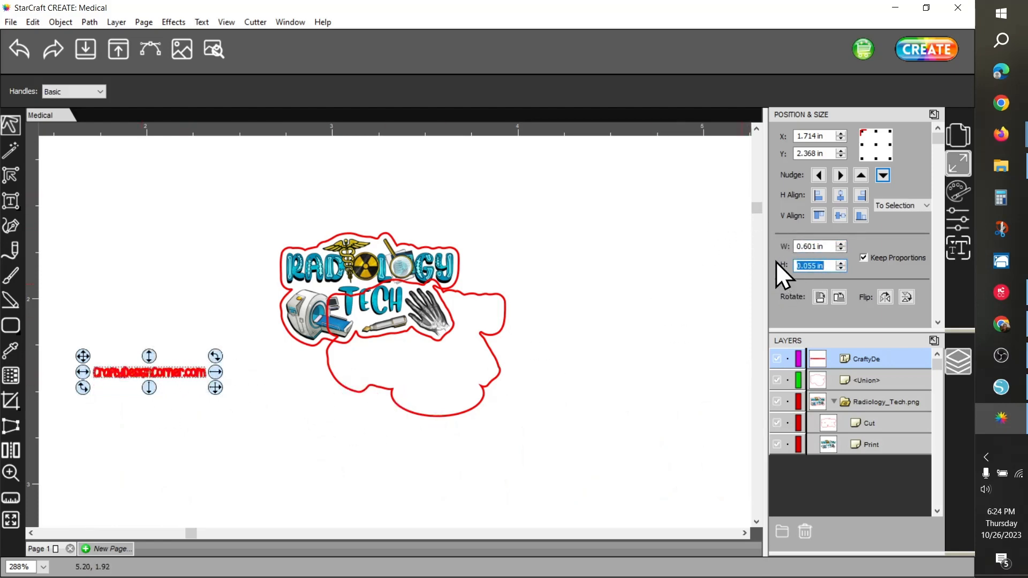
- Set the fill color of the CraftyDesignCorner.com text to black
left_click(959, 190)
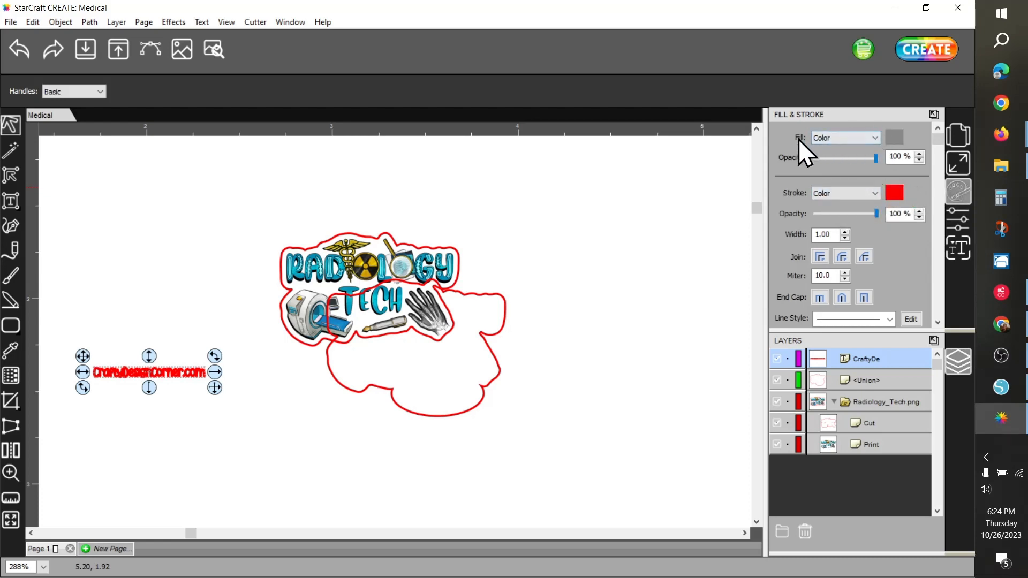
left_click(895, 136)
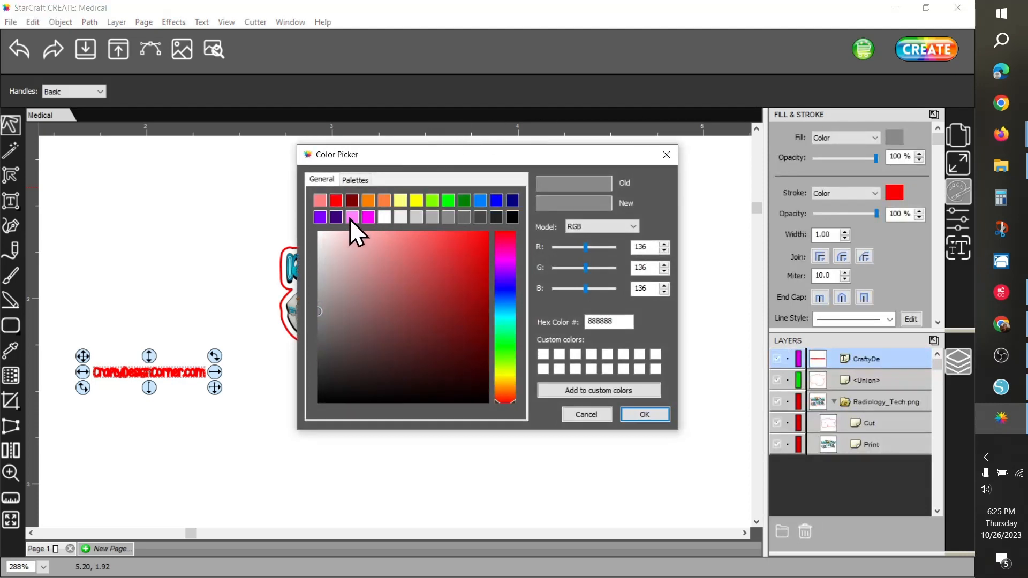
left_click(513, 217)
left_click(647, 416)
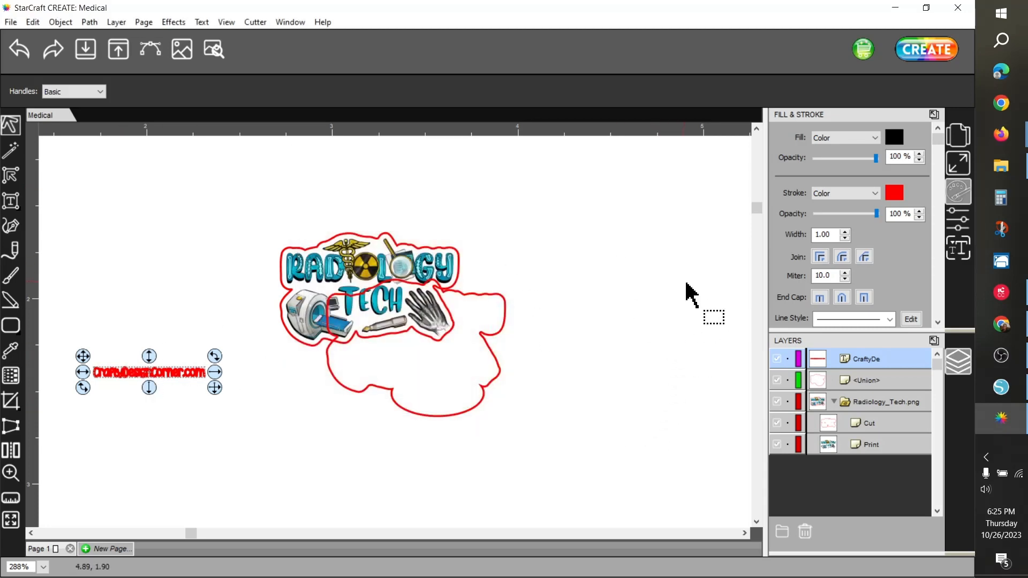
- Set the stroke color of the CraftyDesignCorner.com text to black
left_click(876, 193)
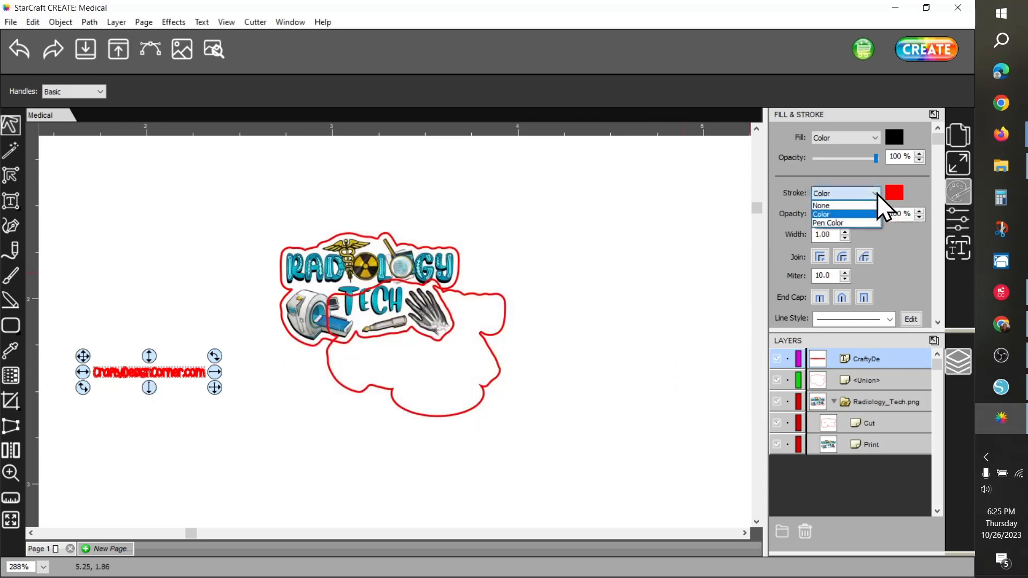
left_click(895, 191)
left_click(895, 192)
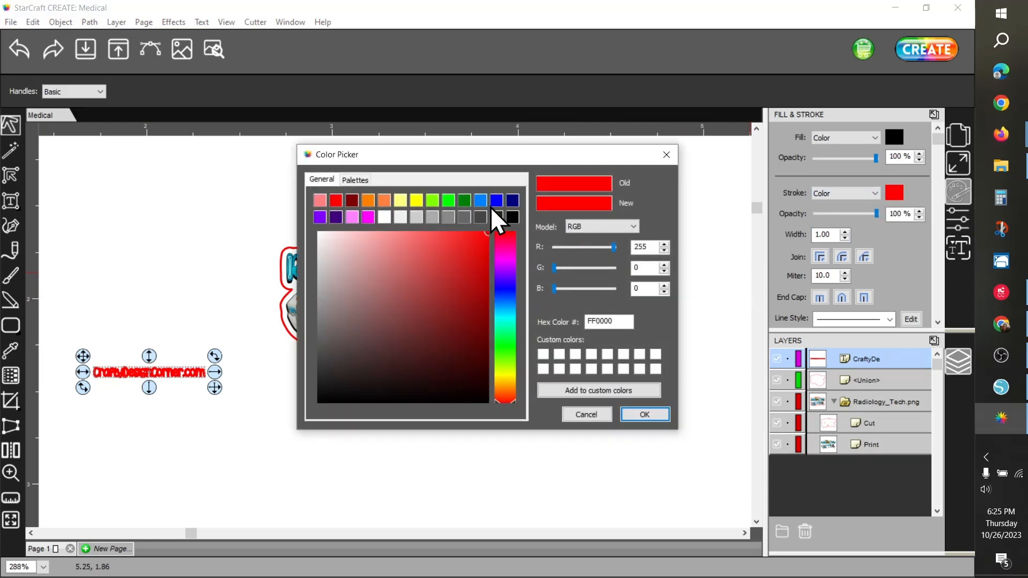
left_click(508, 218)
left_click(648, 416)
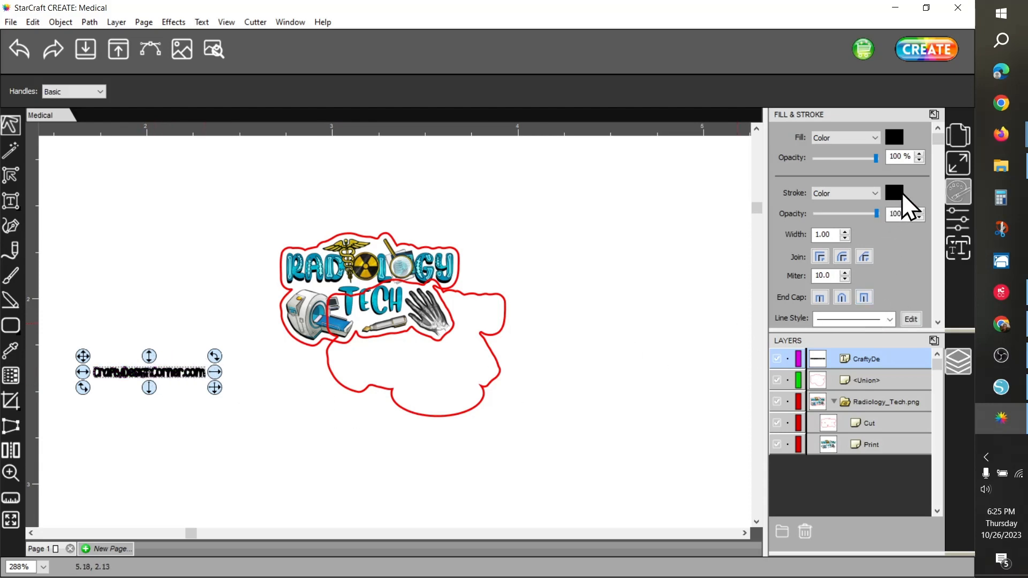
left_click(891, 194)
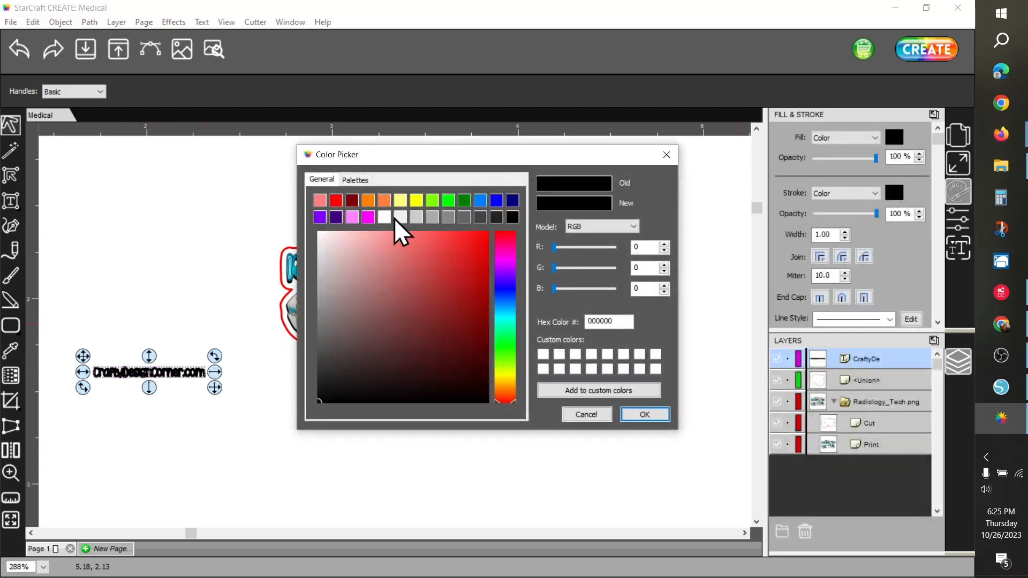
left_click(586, 414)
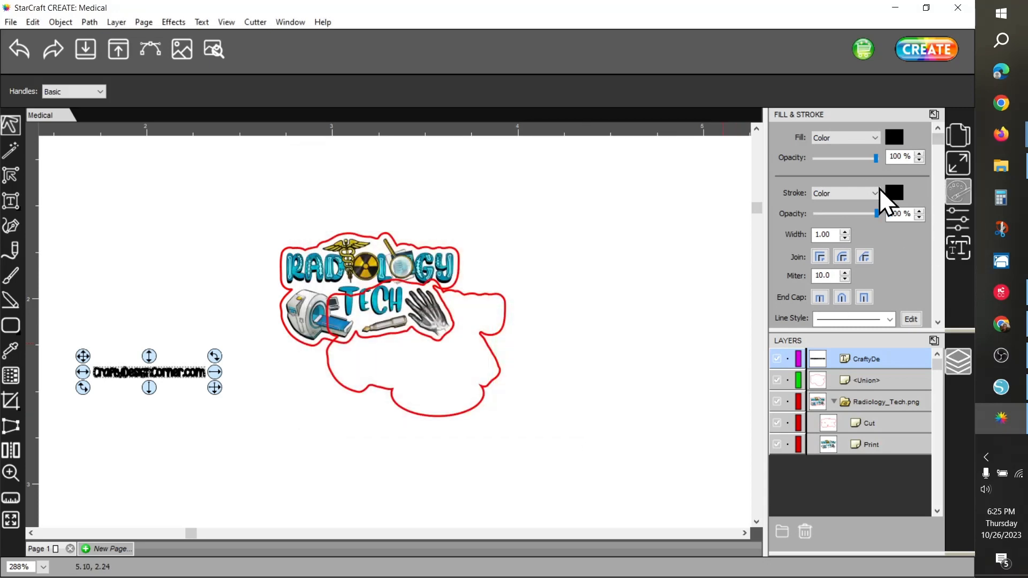
- Remove the stroke from the CraftyDesignCorner.com text and set its cut line type to (Print+Cut) Print Only
left_click(875, 192)
left_click(843, 210)
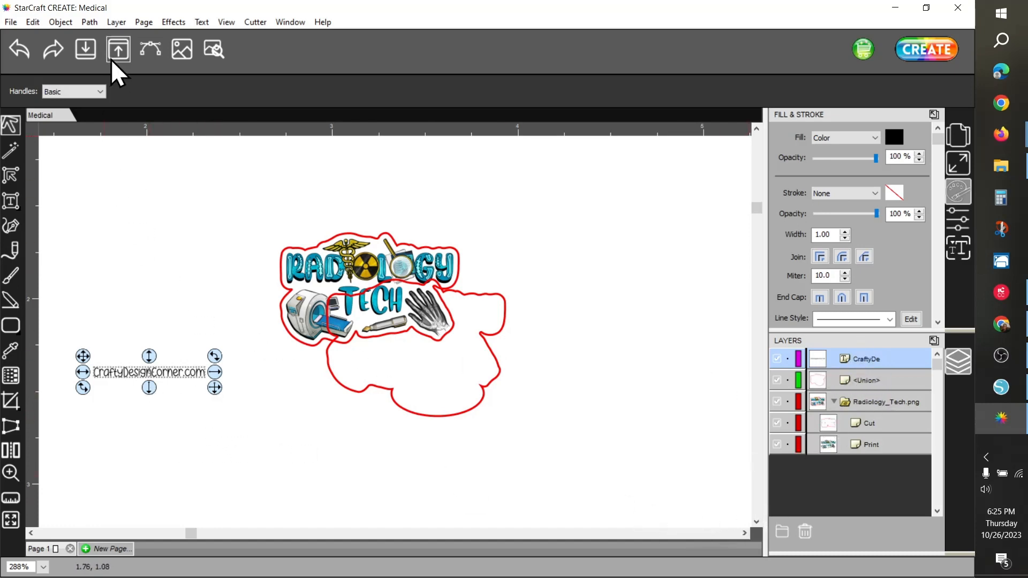
left_click(960, 213)
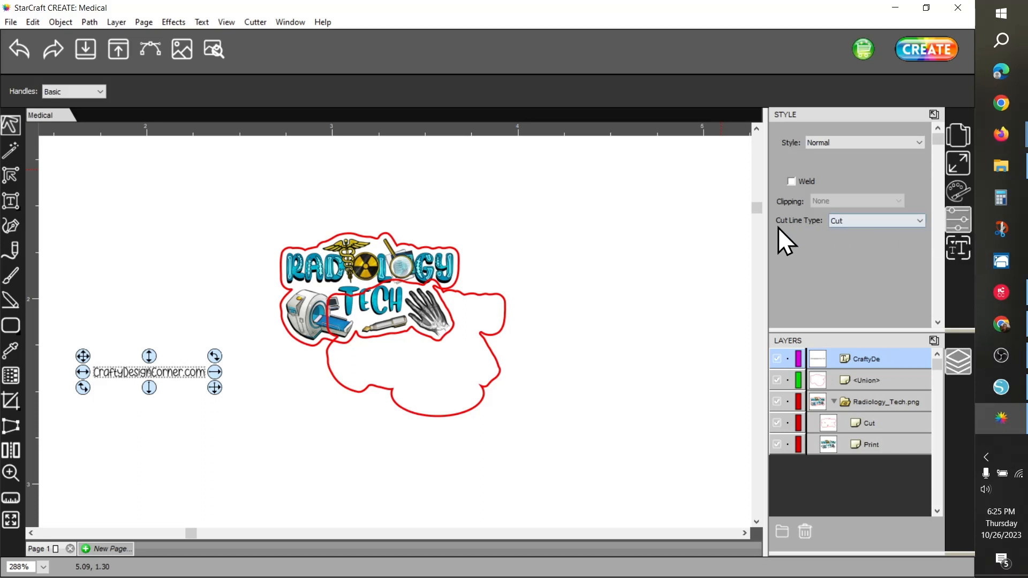
left_click(851, 223)
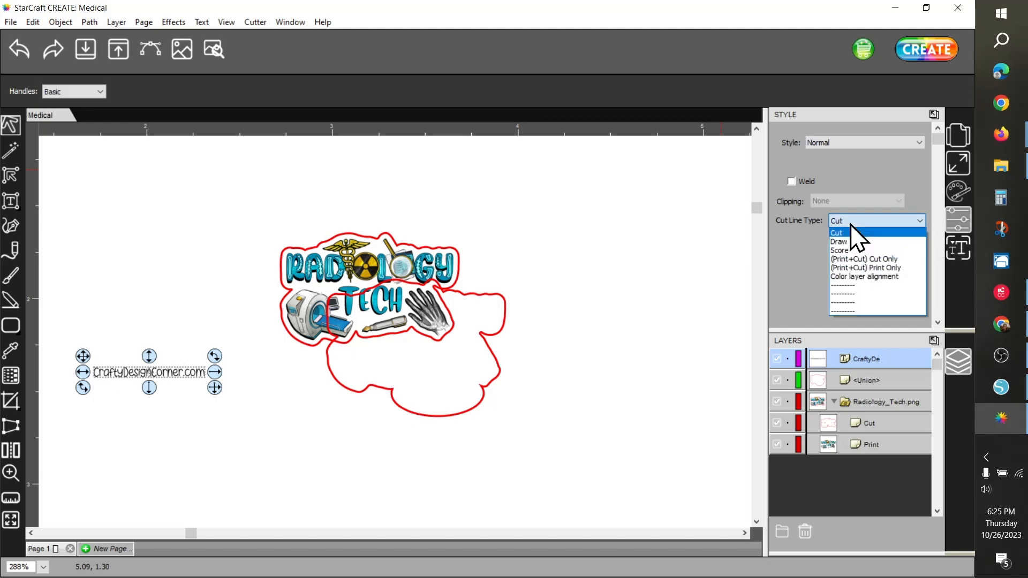
left_click(907, 268)
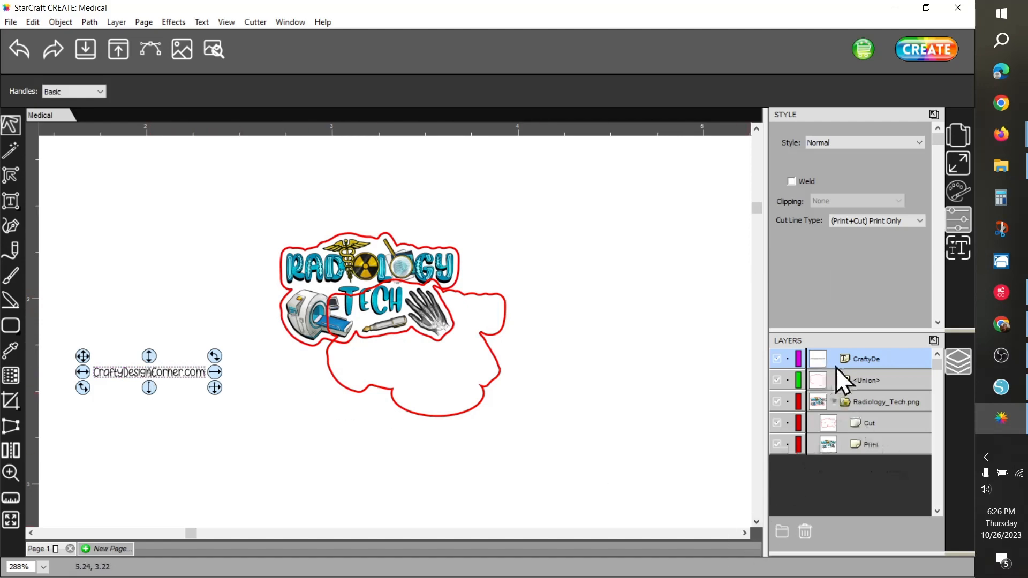
- Set the united outline's cut line type to Score, and check the types of the Cut and Print layers in the Radiology_Tech.png group
left_click(864, 378)
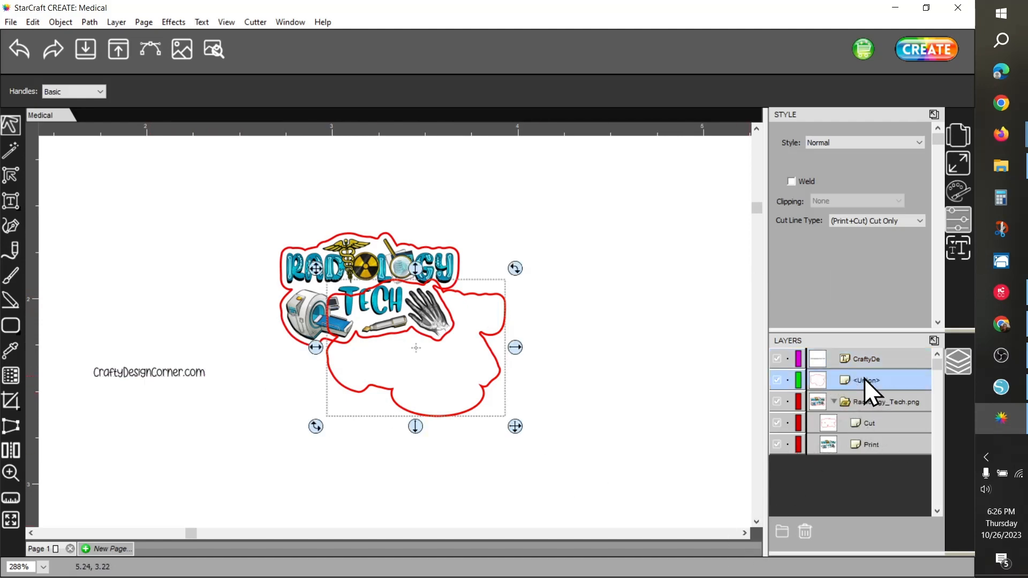
left_click(881, 223)
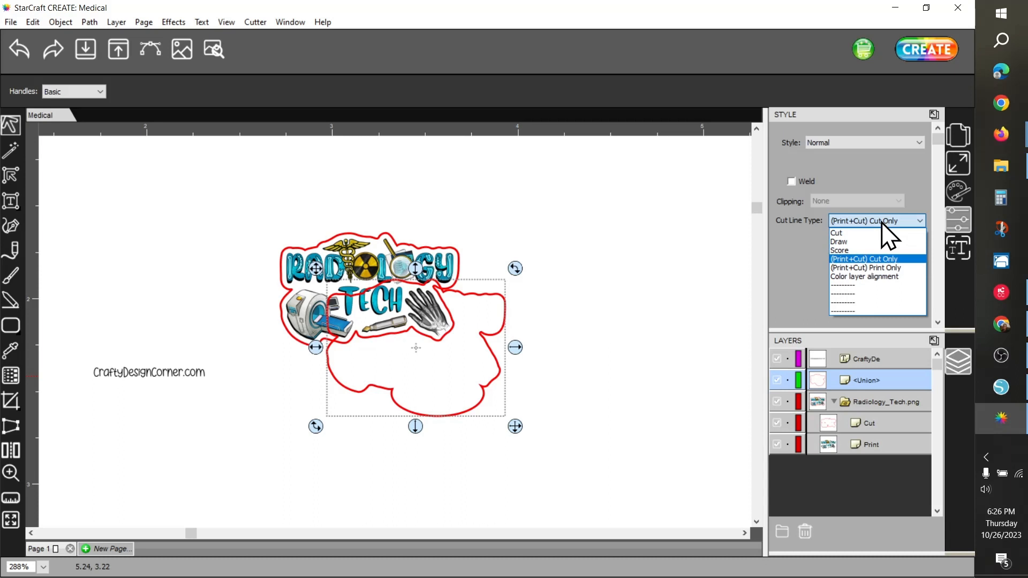
left_click(871, 250)
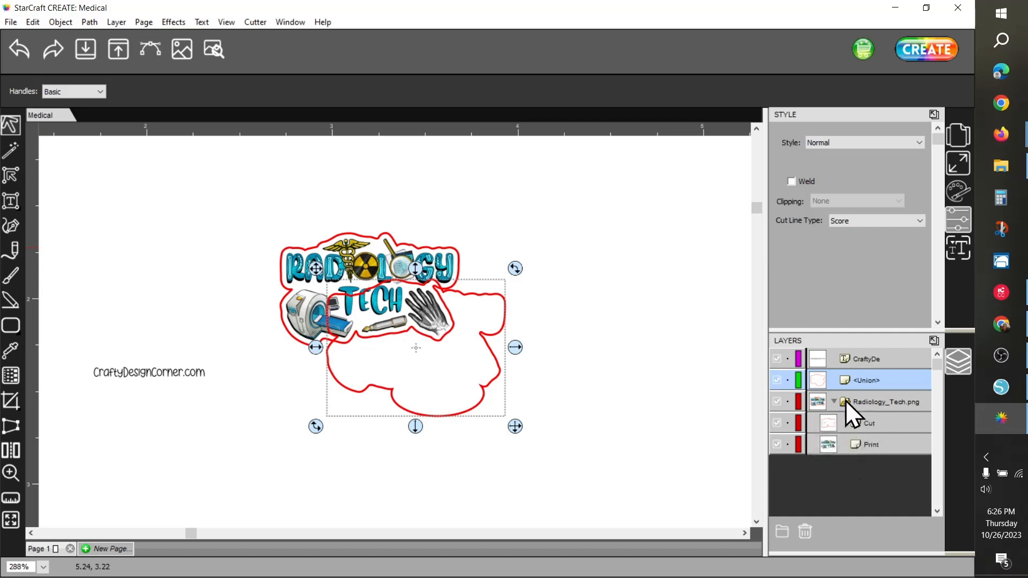
left_click(866, 423)
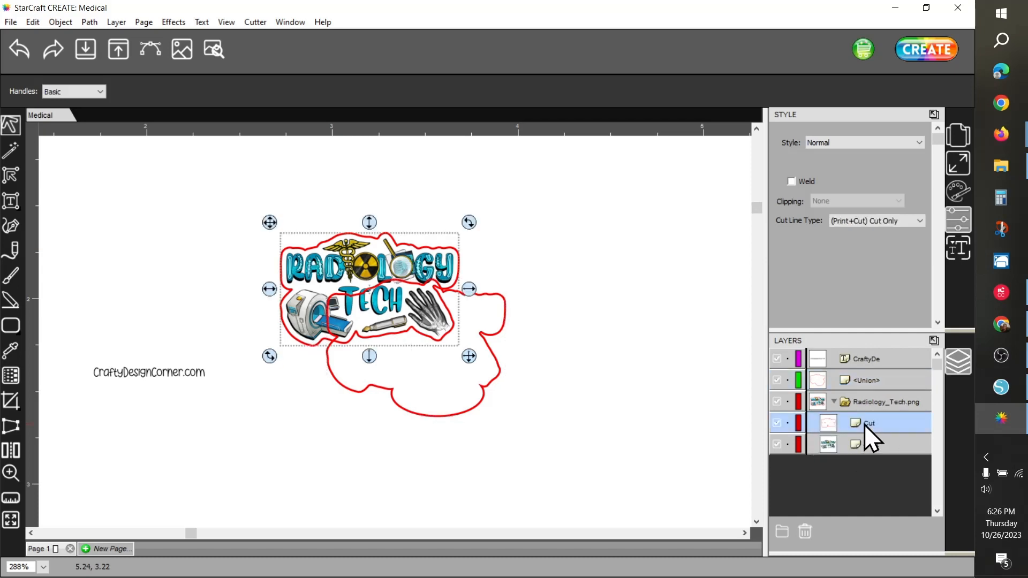
left_click(882, 445)
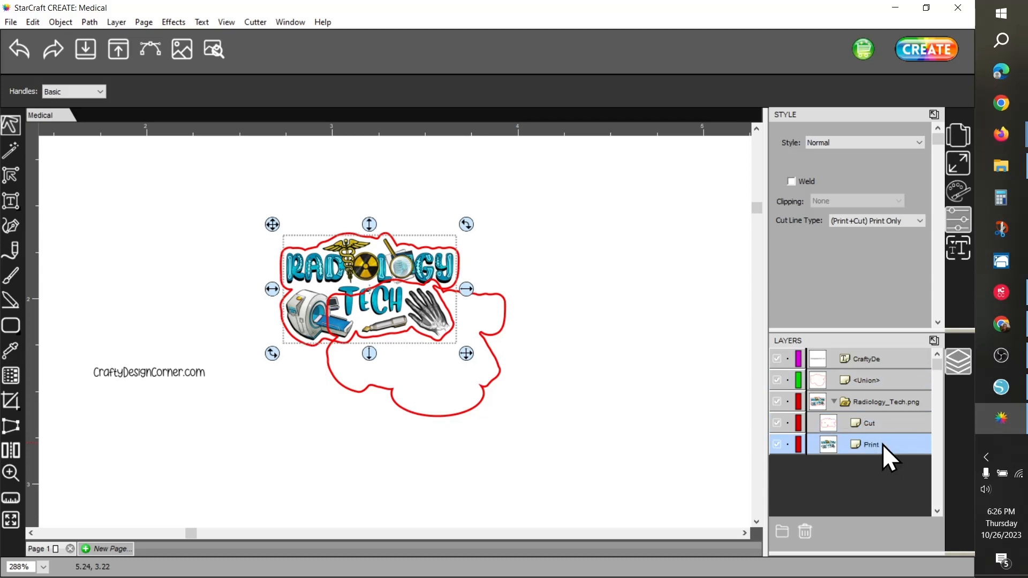
left_click(833, 401)
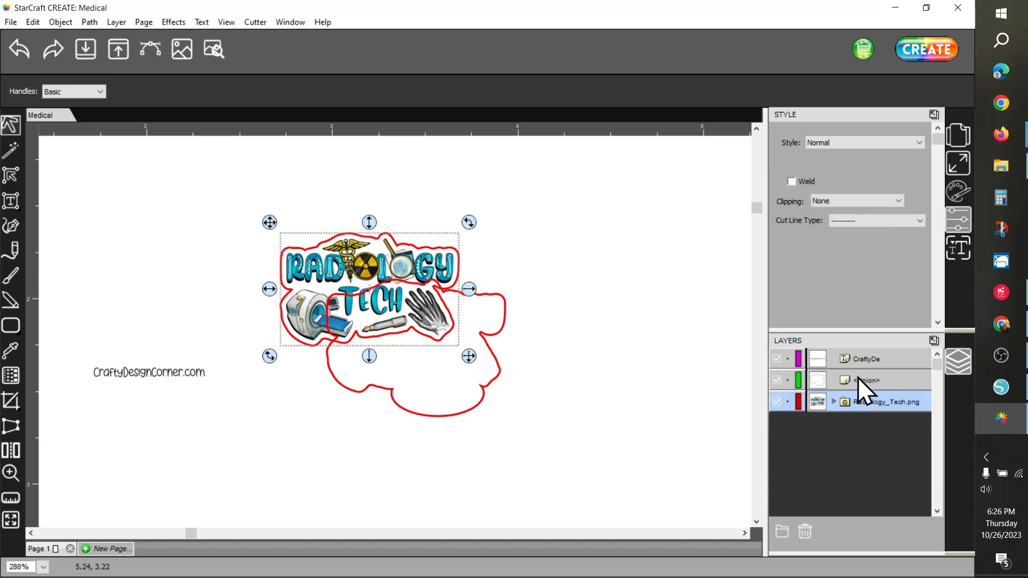
- Move the CraftyDesignCorner.com text down to the tab of the united outline and reduce its width to 0.350 in
left_click(834, 362)
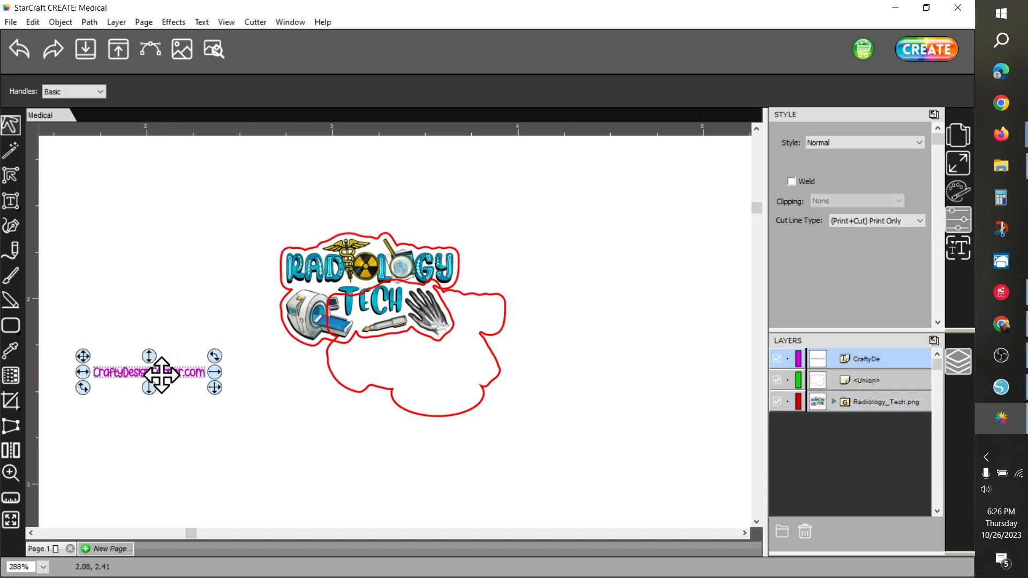
left_click_drag(161, 372, 451, 397)
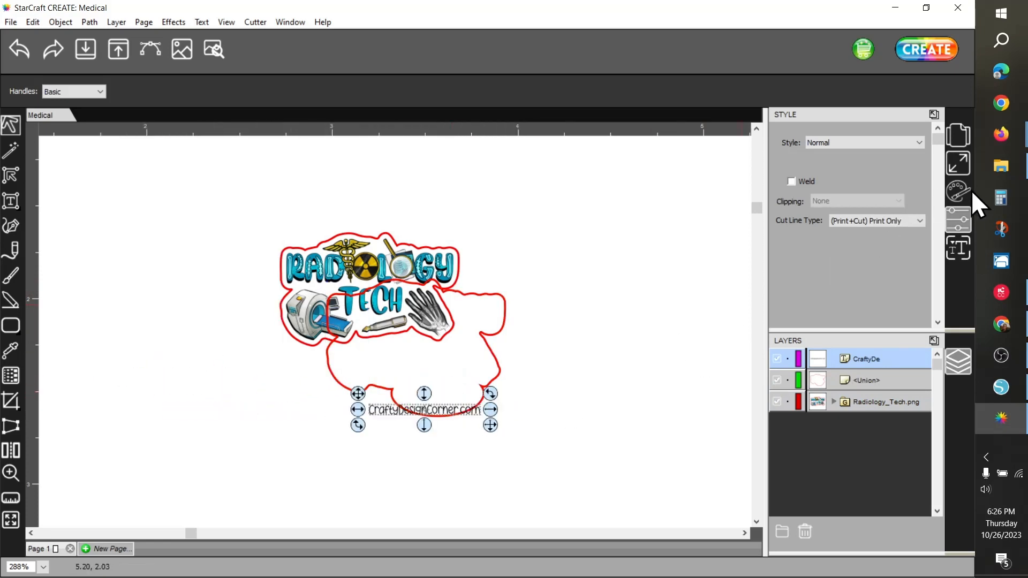
left_click(963, 166)
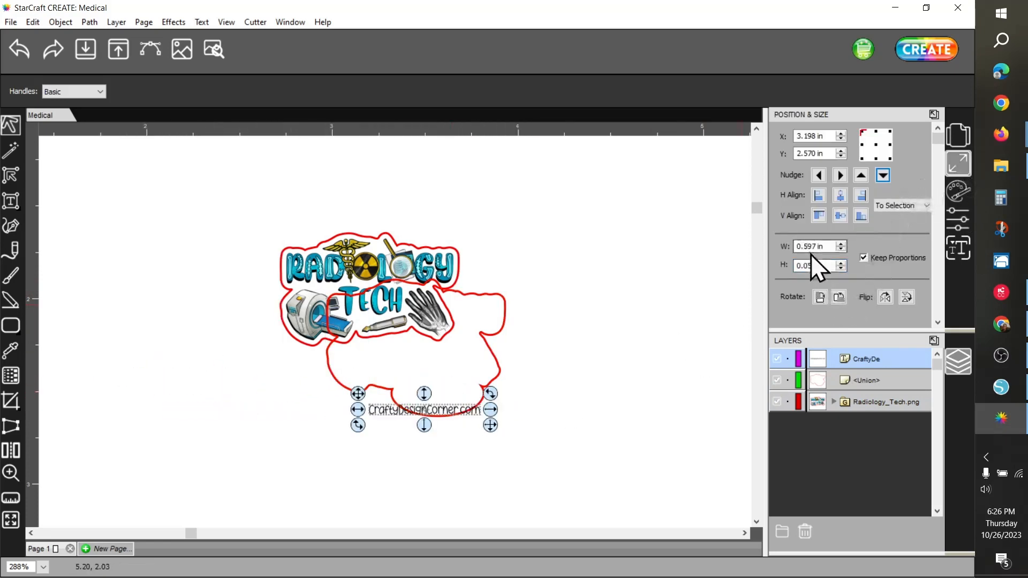
left_click(841, 250)
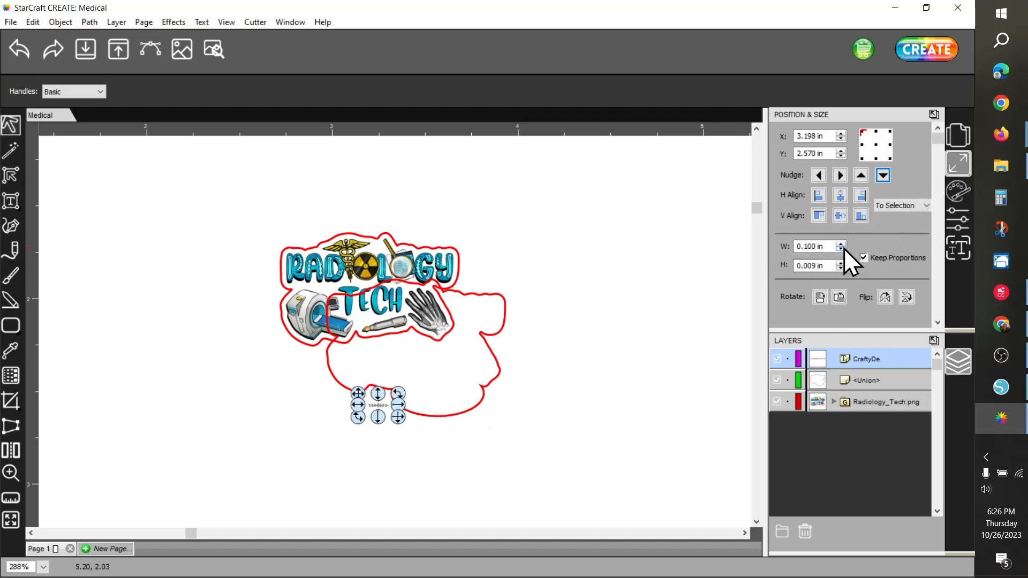
left_click(841, 243)
left_click(840, 243)
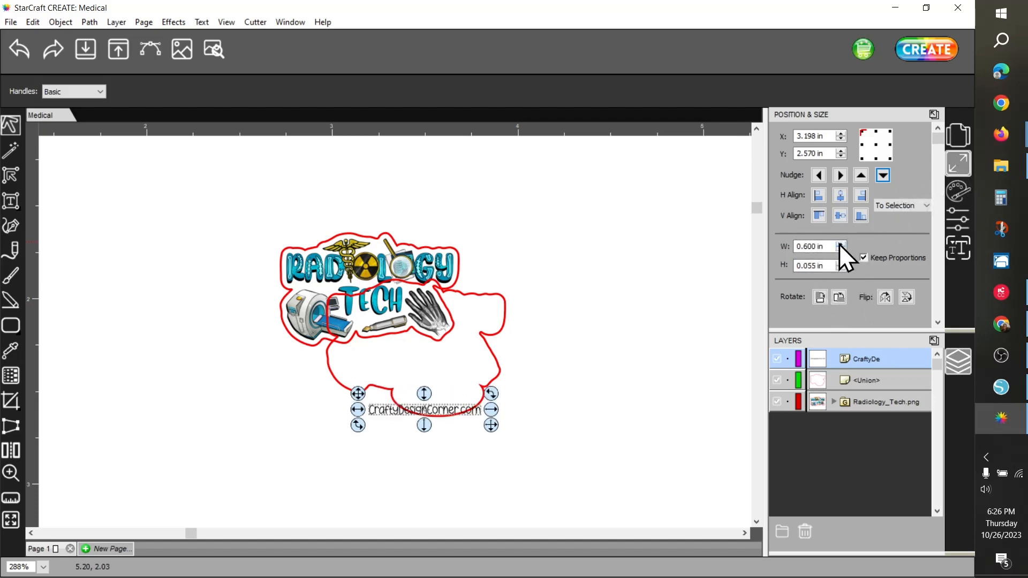
left_click(841, 250)
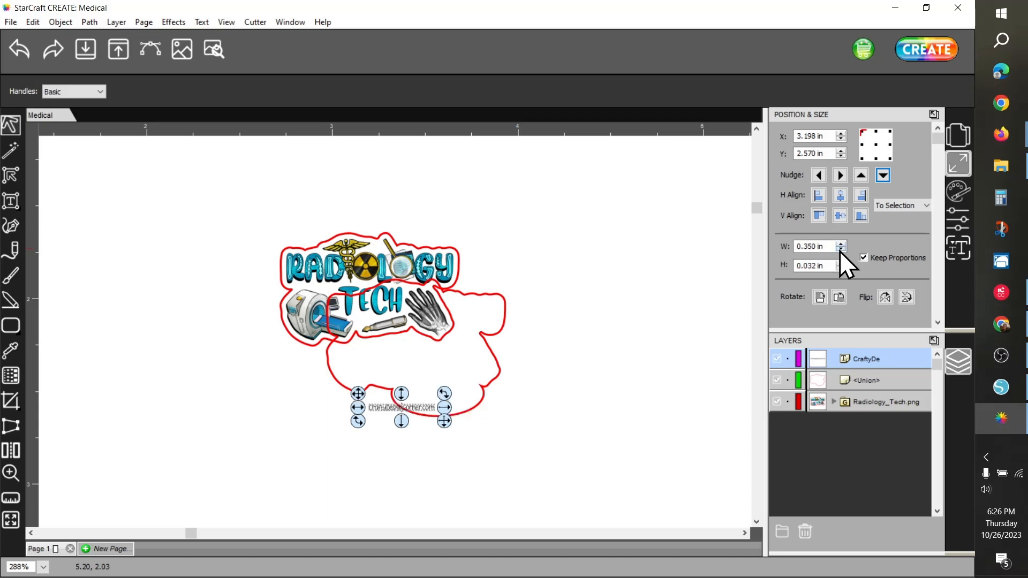
left_click_drag(429, 414, 456, 408)
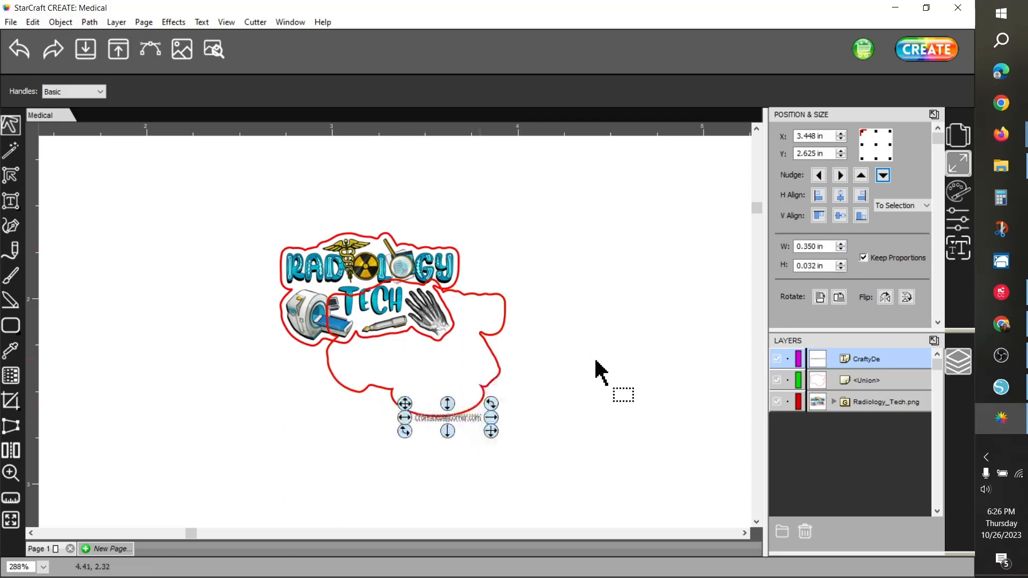
- Nudge the text up and left to X 3.338 in, Y 2.505 in and size it to 0.445 in wide across the tab
left_click(861, 176)
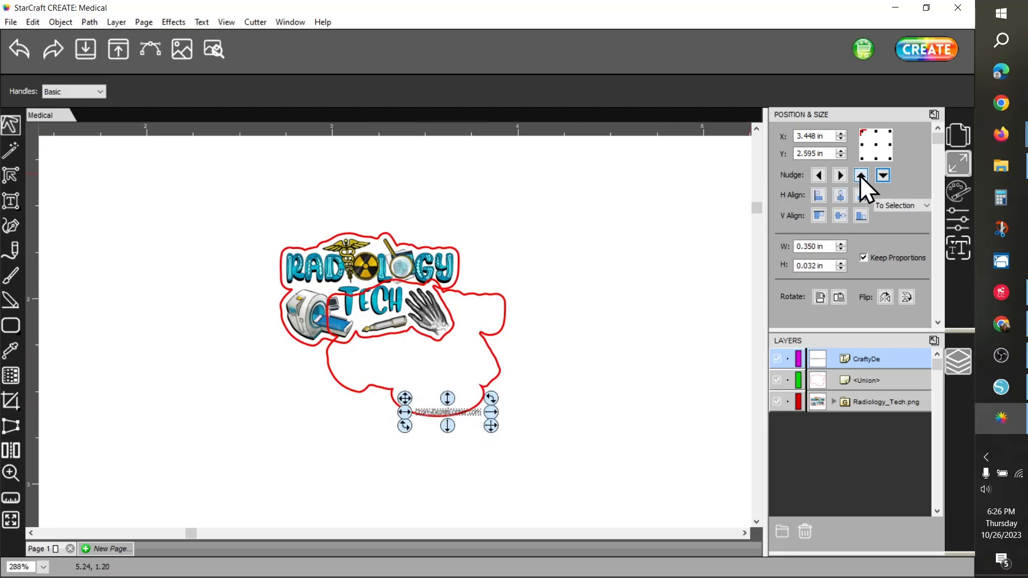
left_click(861, 176)
left_click(861, 176)
left_click(860, 175)
left_click(860, 175)
left_click(820, 175)
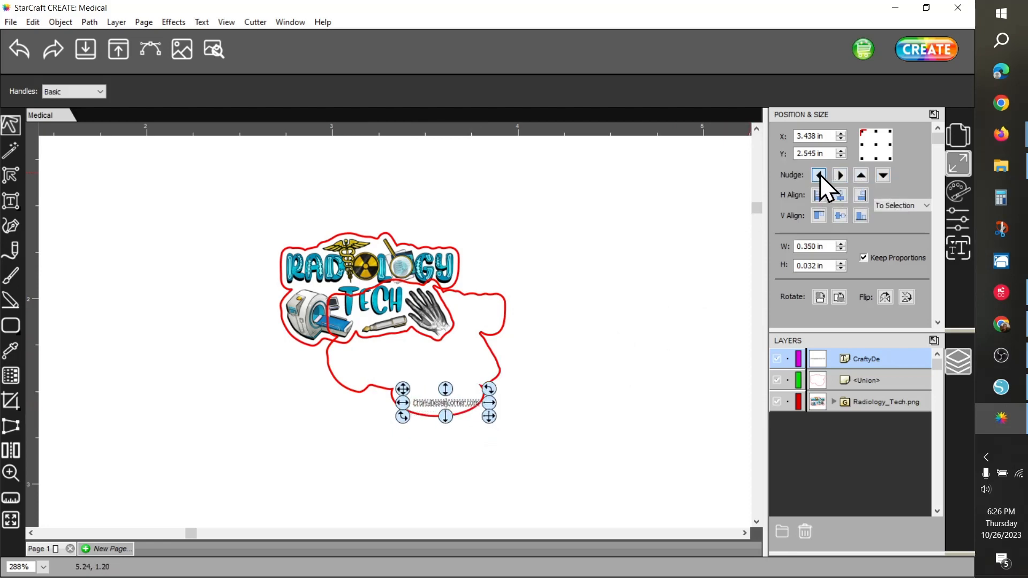
left_click(820, 175)
left_click(820, 175)
left_click(820, 175)
left_click(820, 175)
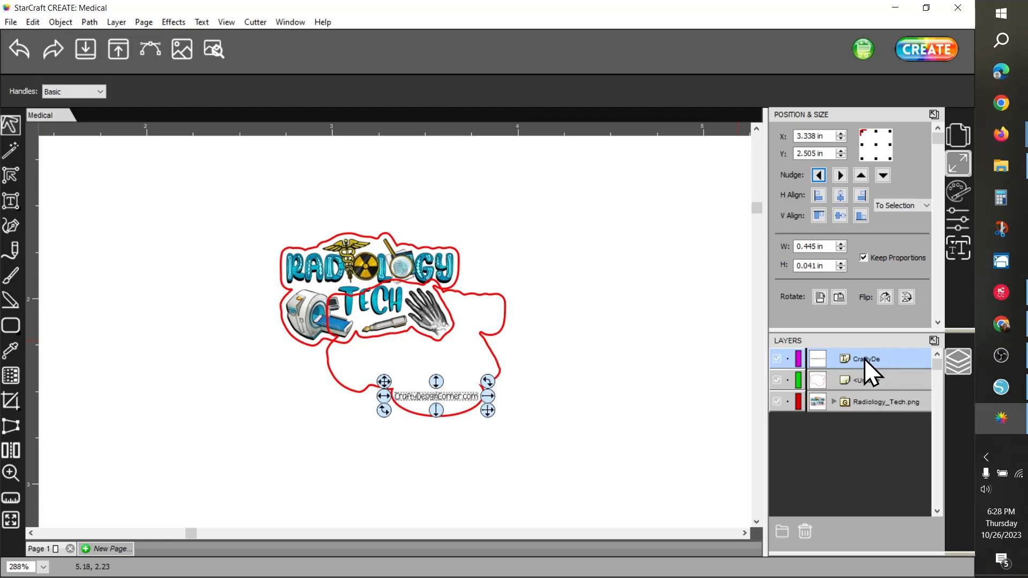
- Group the CraftyDesignCorner.com text with the united outline
left_click(867, 381, "ctrl")
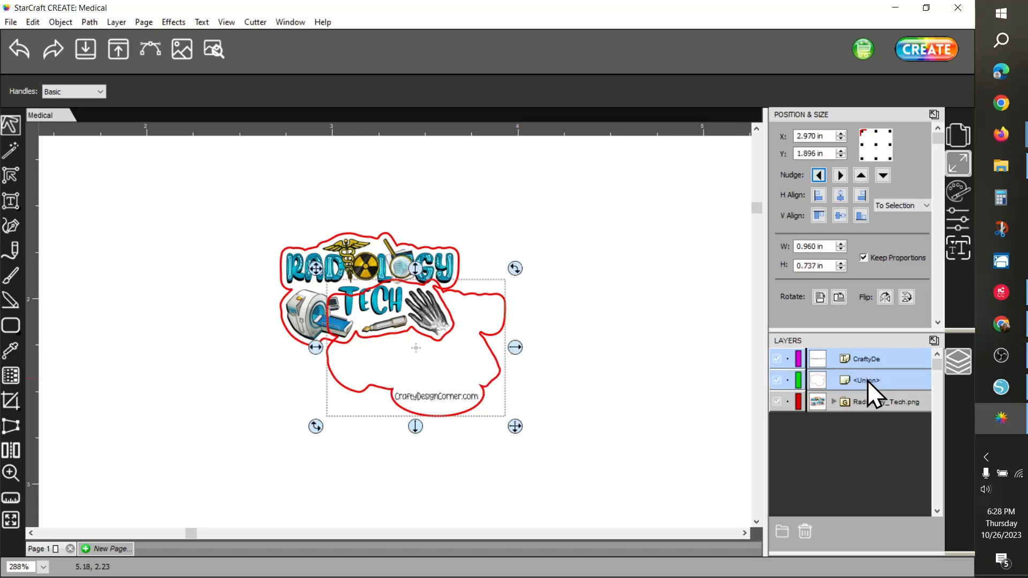
right_click(456, 406)
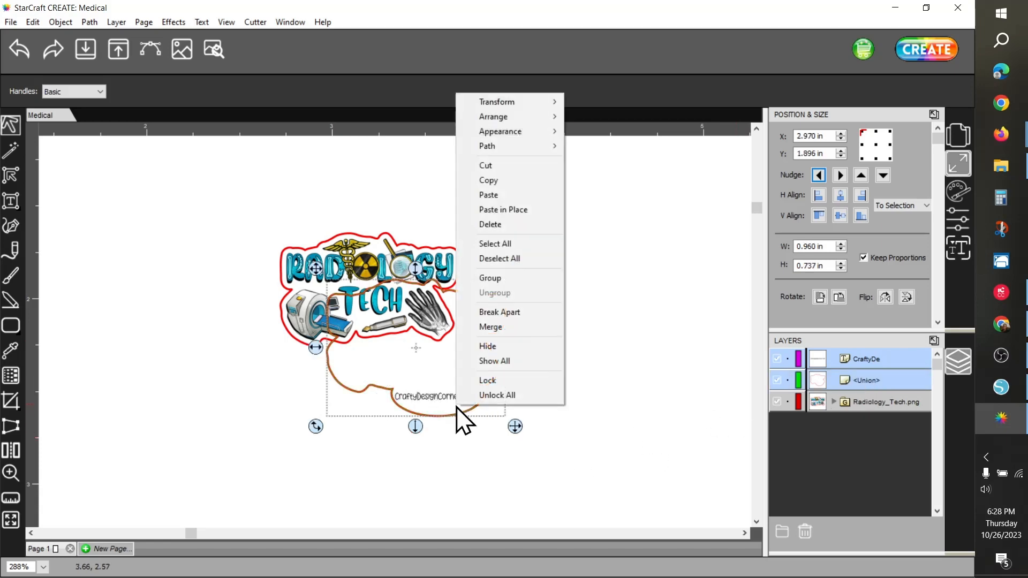
left_click(490, 277)
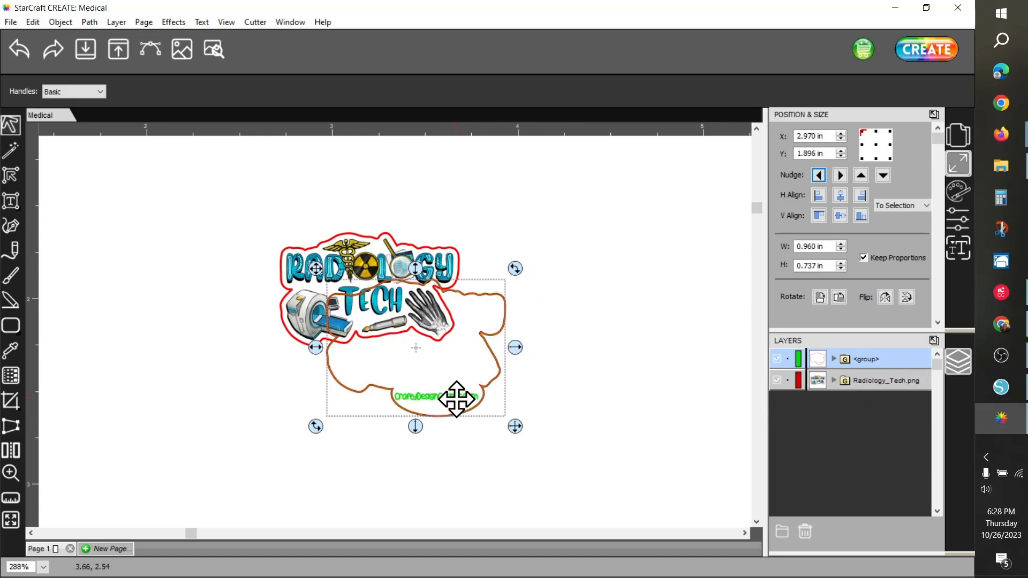
- Move the text-and-outline group over the Radiology Tech design and nudge it to X 2.719 in, Y 1.645 in
left_click_drag(456, 399, 429, 363)
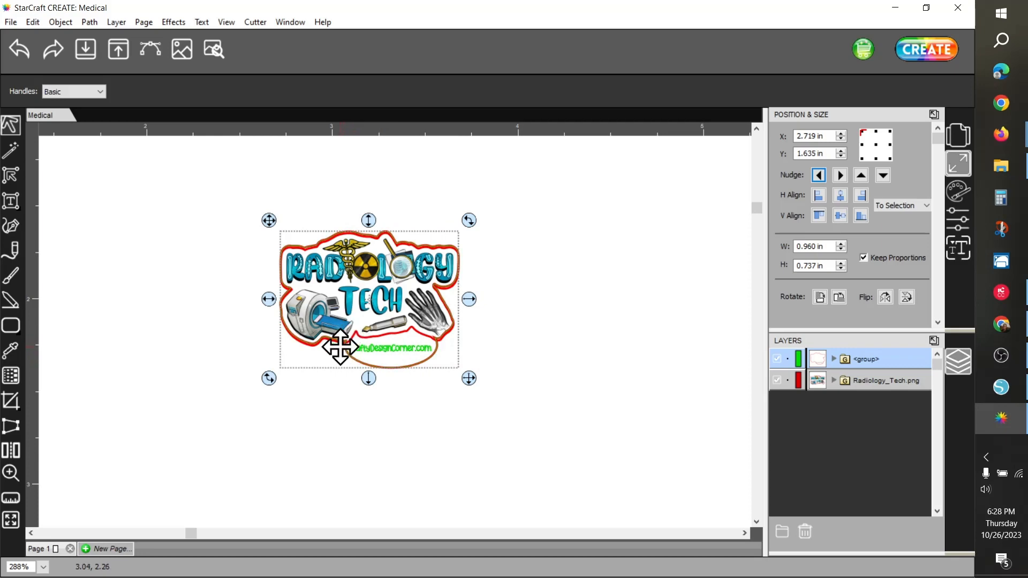
left_click(11, 472)
left_click(354, 356)
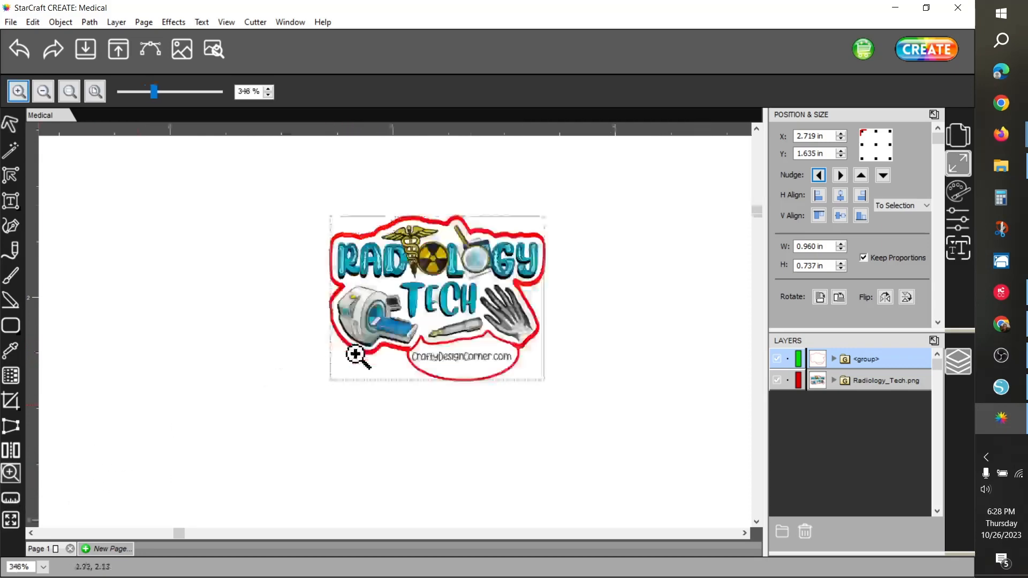
left_click(403, 359)
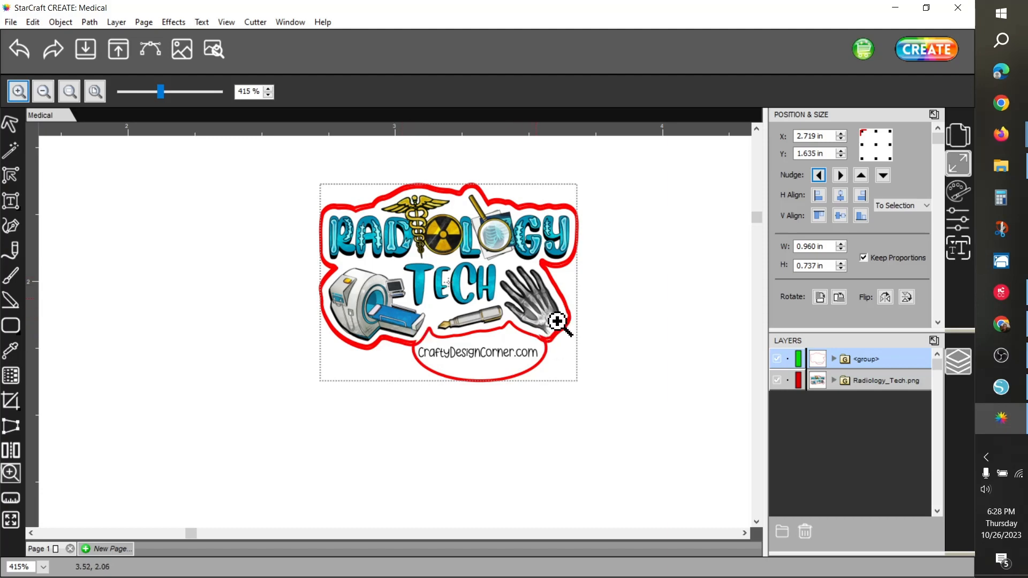
left_click(883, 175)
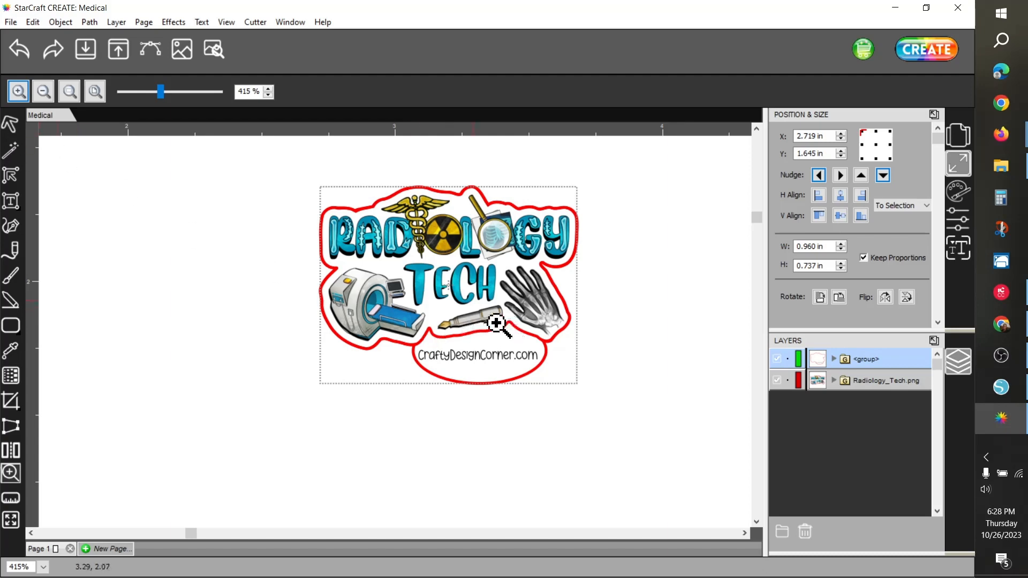
left_click(14, 127)
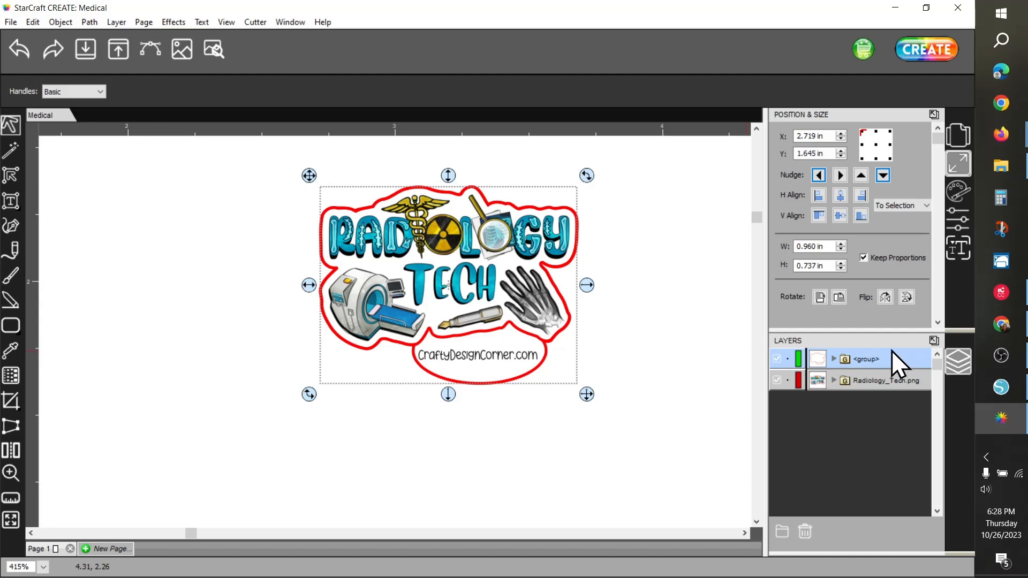
- Change the stroke color of the united outline inside the group to blue (0000FF)
left_click(834, 359)
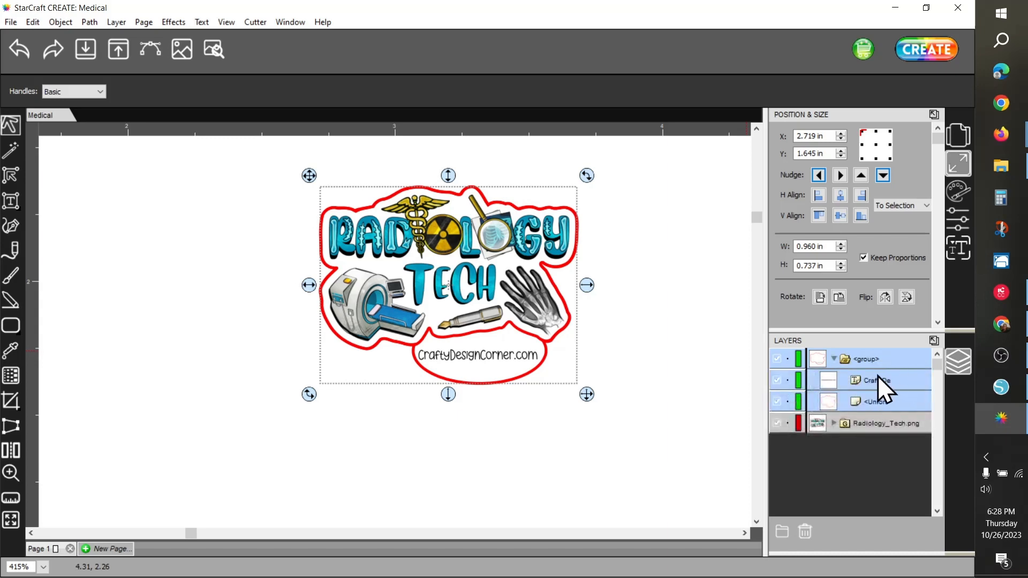
left_click(854, 403)
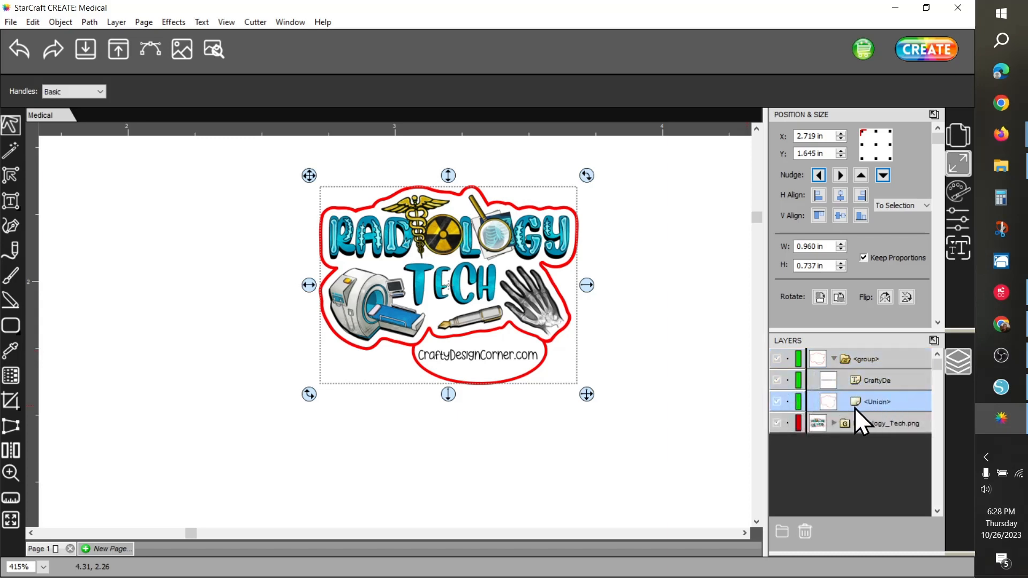
left_click(957, 192)
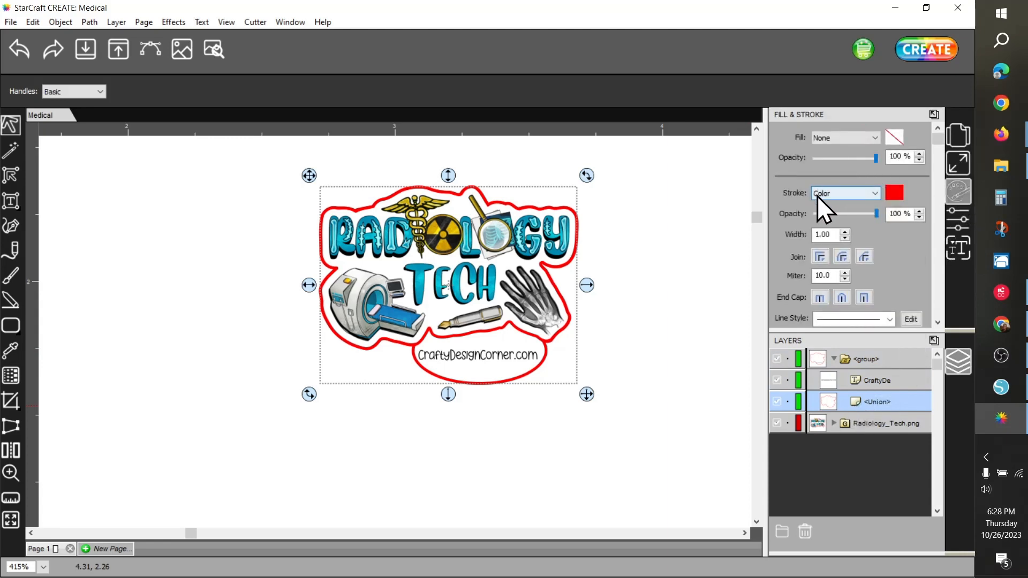
left_click(897, 194)
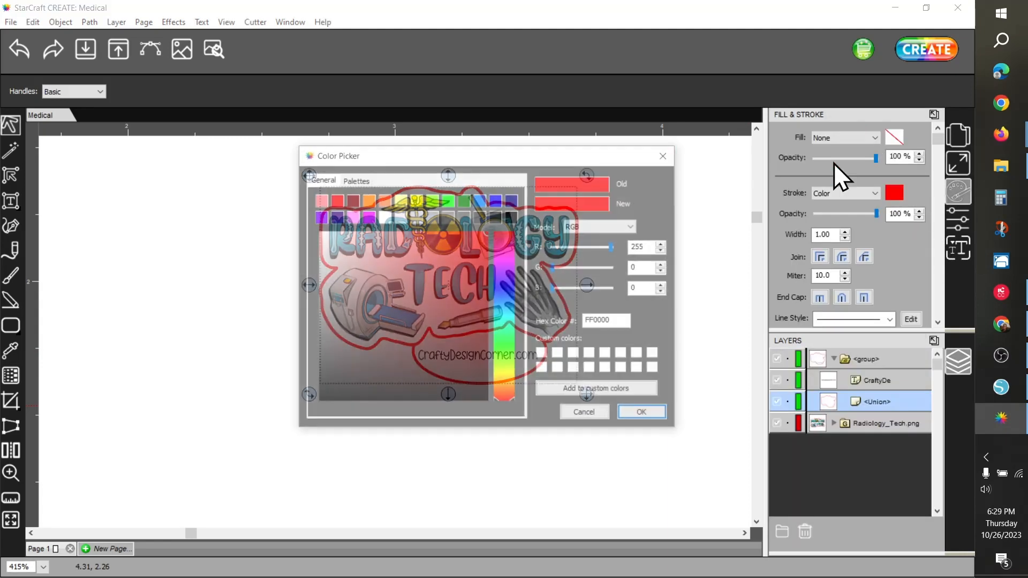
left_click(496, 200)
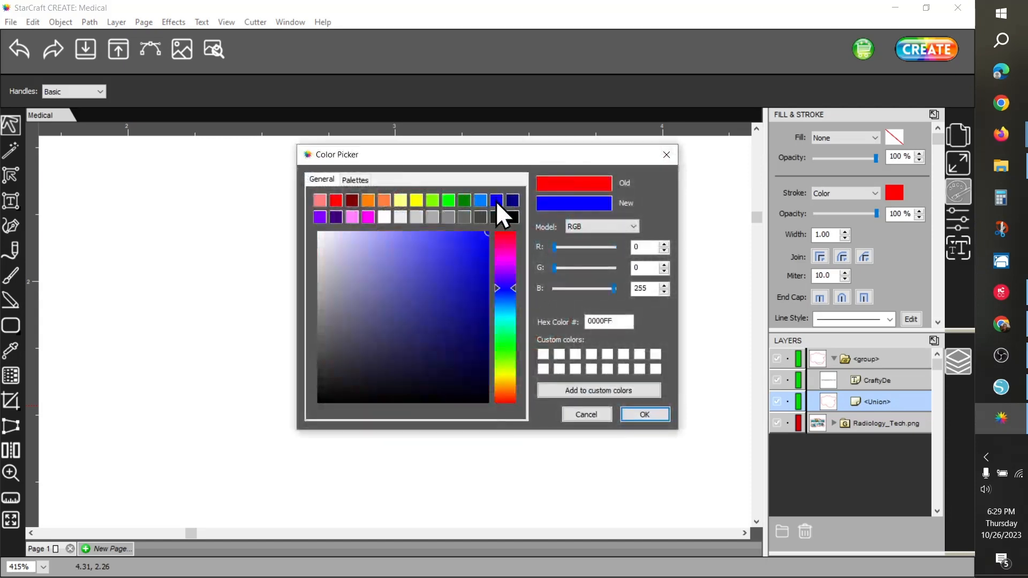
left_click(645, 415)
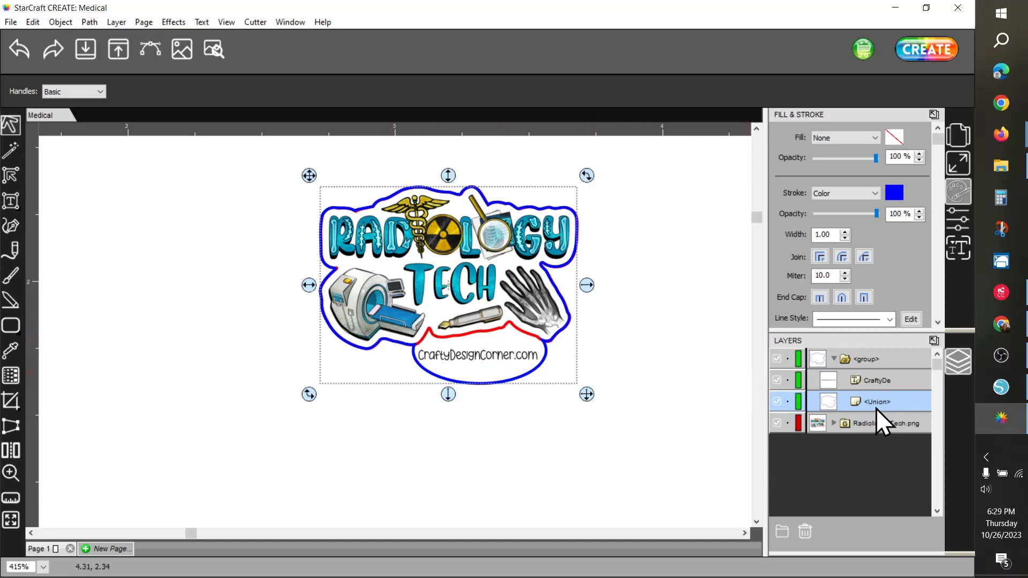
left_click(834, 359)
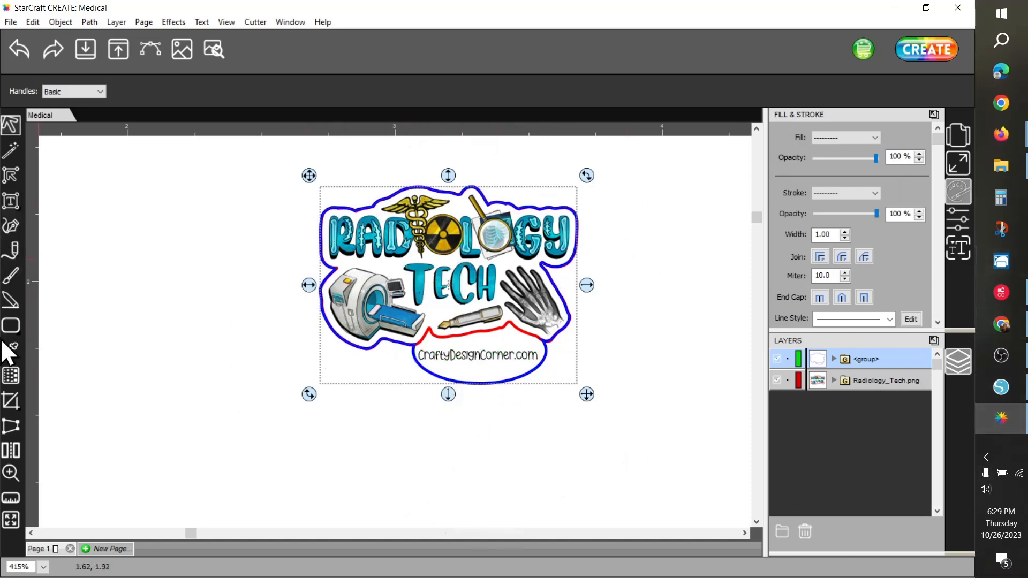
- Move the Radiology_Tech.png group off the backing outline to the page's upper-left corner, at X 0.288 in, Y 0.276 in
left_click(11, 473)
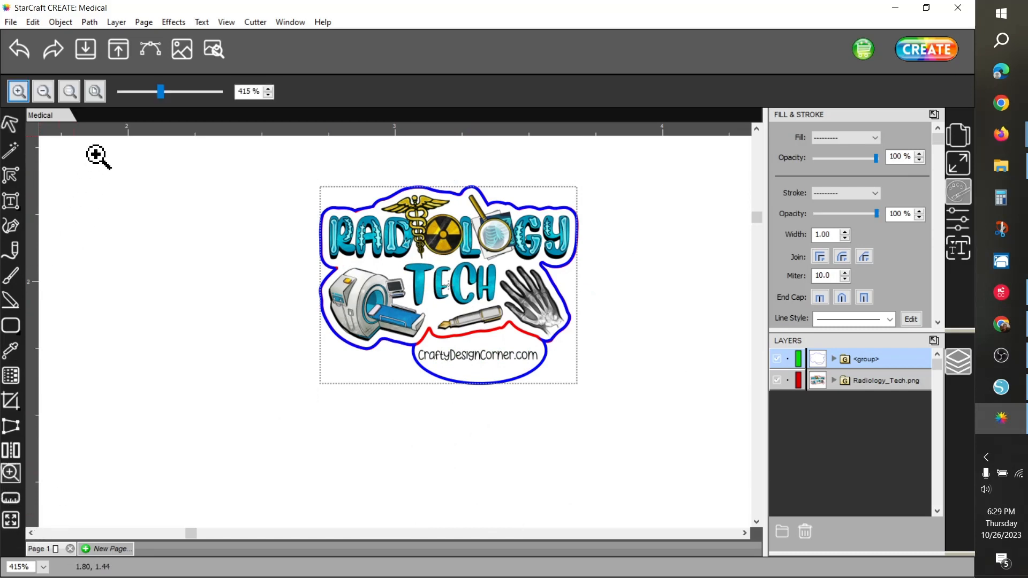
left_click(43, 92)
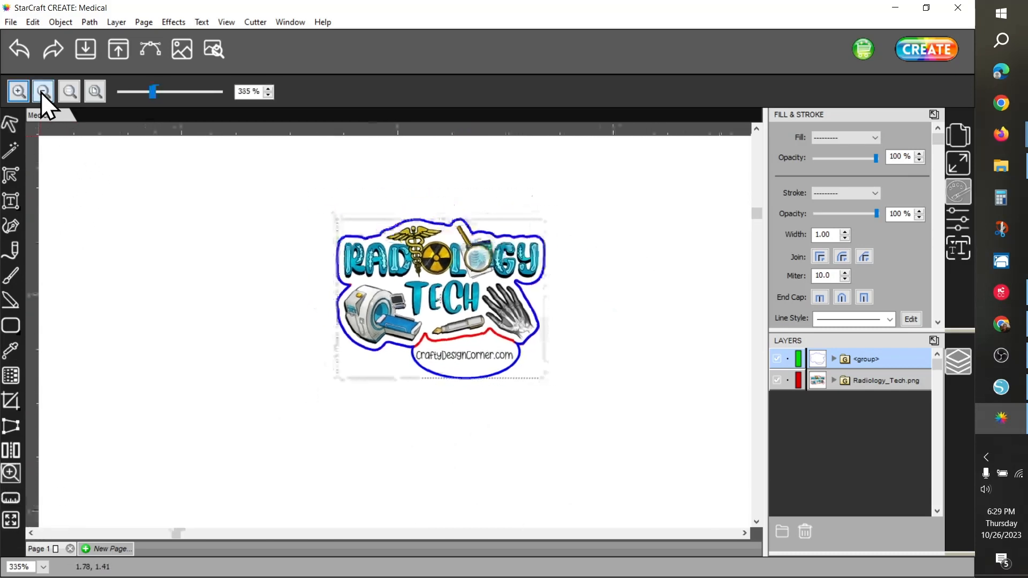
left_click(42, 92)
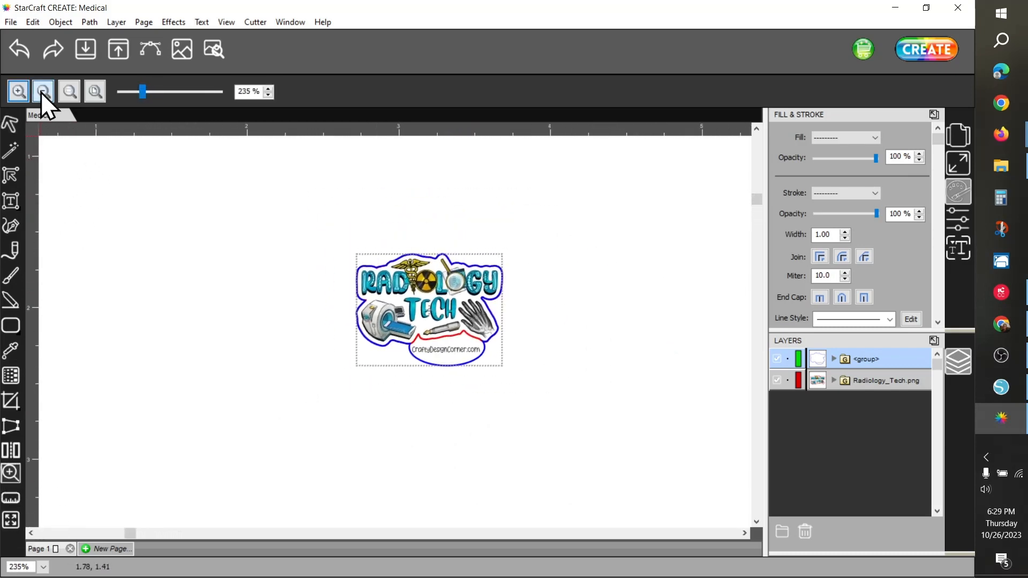
left_click(42, 92)
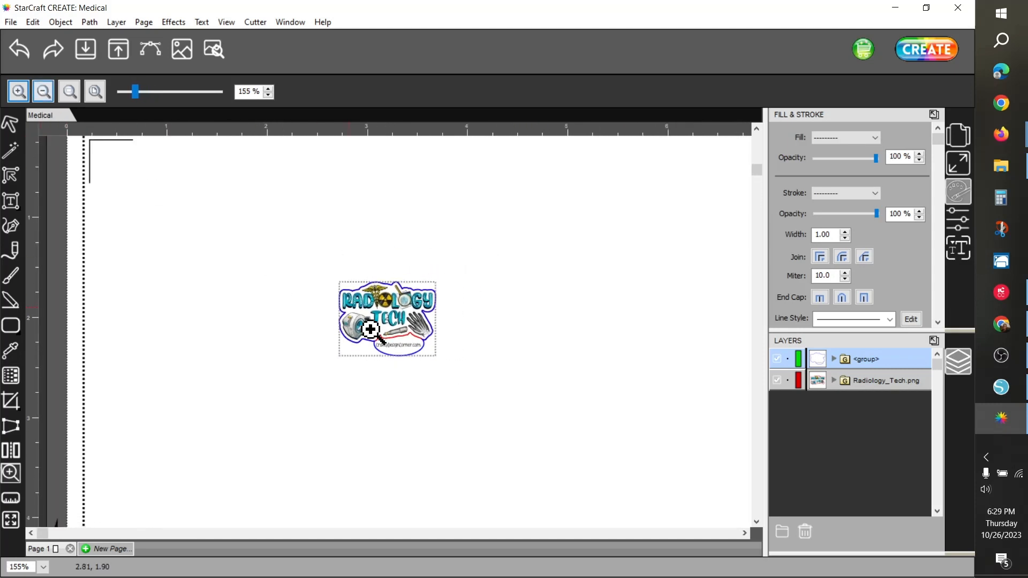
left_click(11, 124)
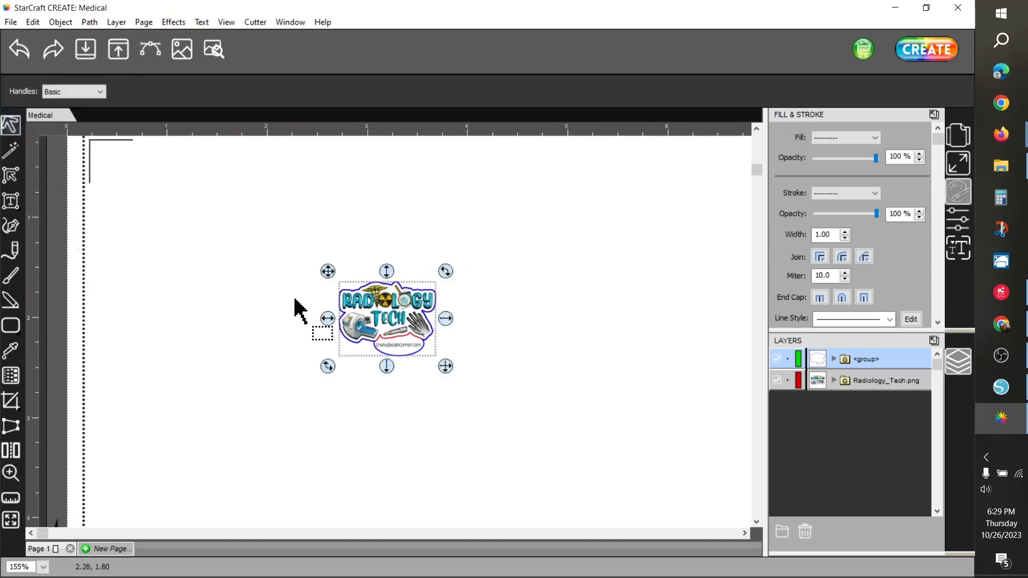
left_click_drag(397, 311, 154, 177)
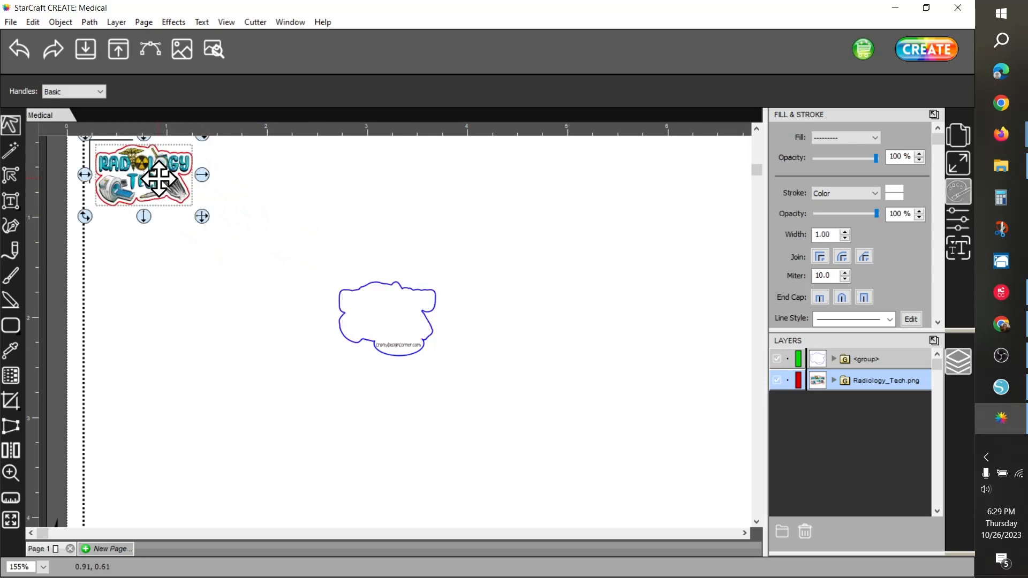
- Set the width of the Radiology_Tech.png group to 3.000 in with proportions kept
left_click(952, 169)
left_click_drag(812, 247, 796, 247)
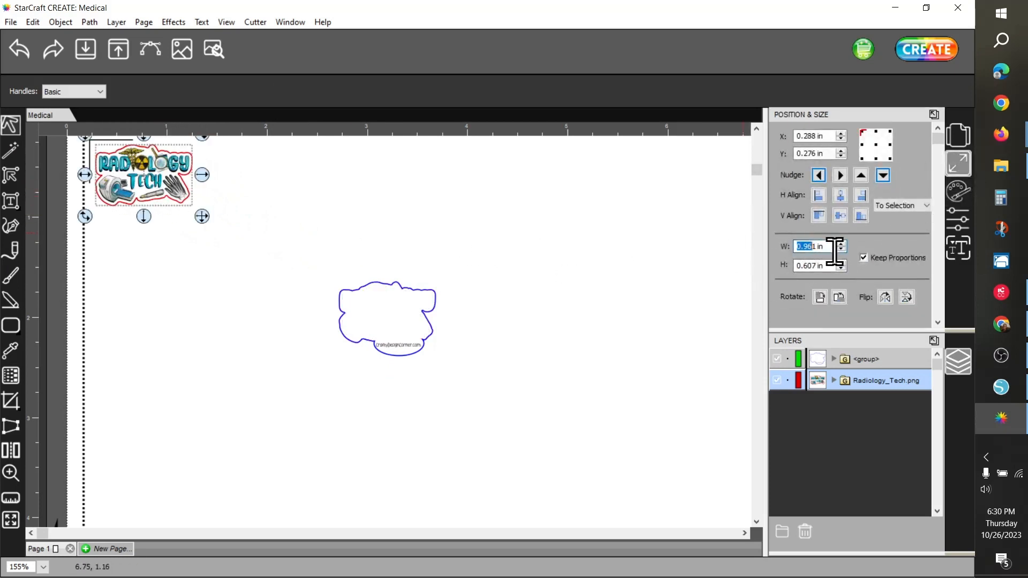
key("Delete")
key("Delete")
key("Delete")
type("3.")
key("Tab")
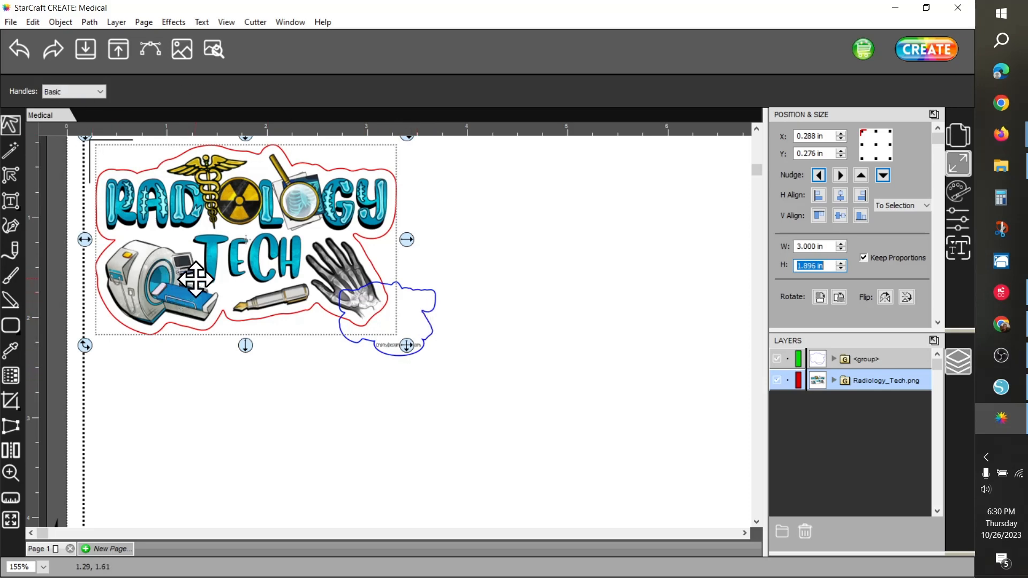
- Undo the resize and move the Radiology_Tech.png group back onto the backing outline at X 2.719 in, Y 1.635 in
left_click(20, 41)
left_click(21, 41)
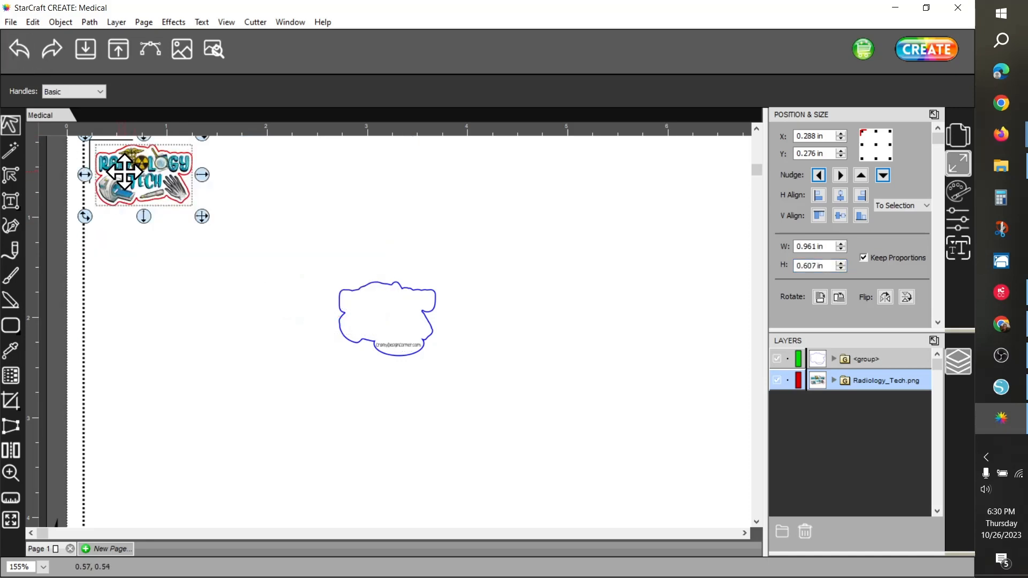
left_click_drag(124, 172, 371, 309)
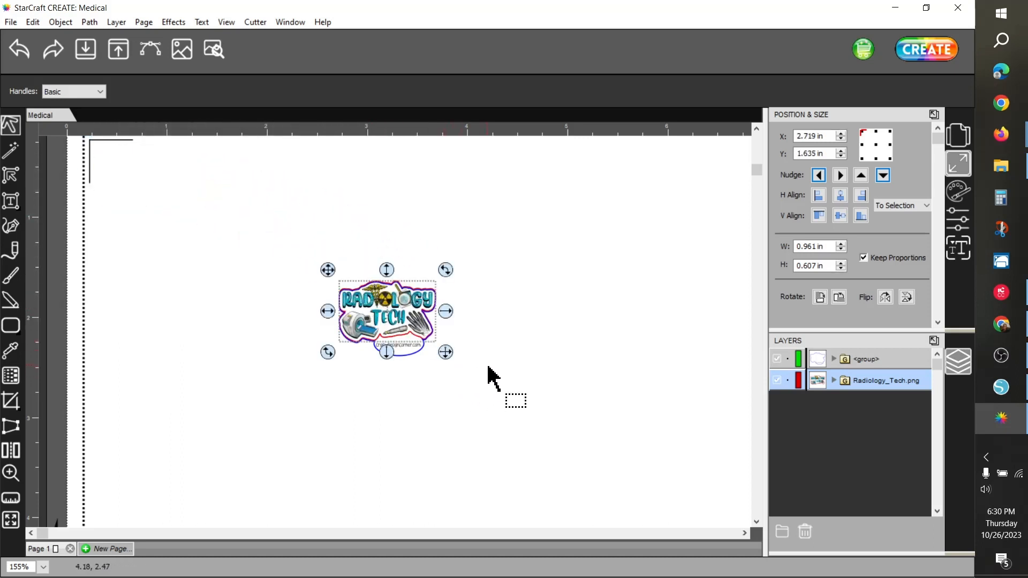
- Nudge the Radiology_Tech.png group vertically to Y 1.645 in, aligning its red cut line with the blue backing outline
left_click(11, 473)
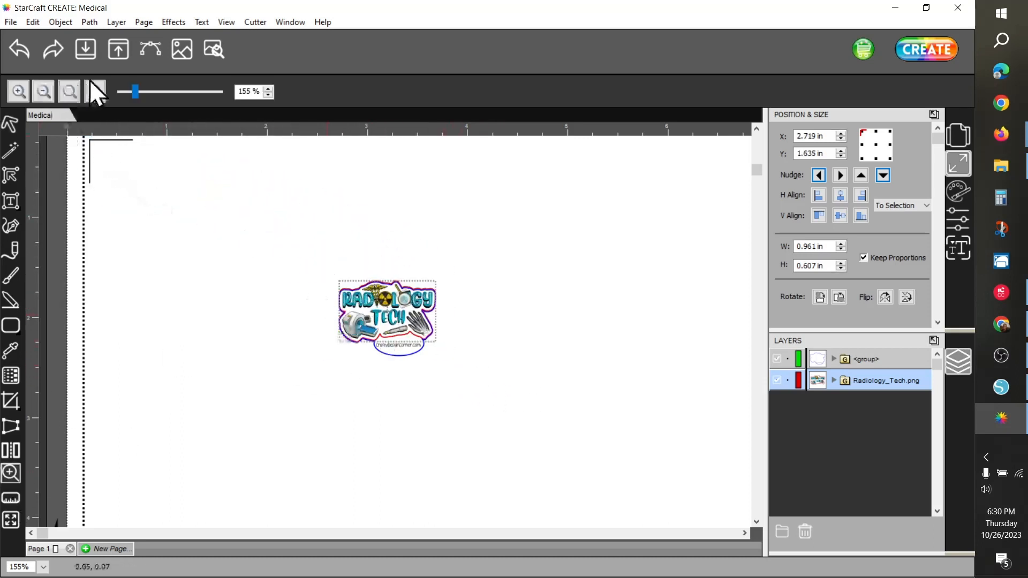
left_click(397, 355)
left_click(416, 340)
left_click(446, 323)
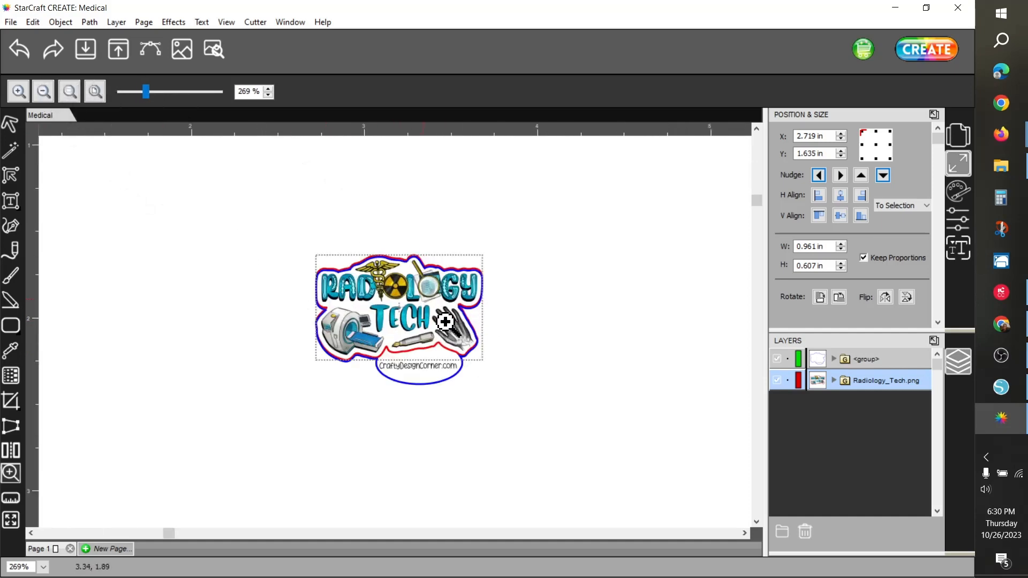
left_click(447, 325)
left_click(447, 325)
left_click(370, 415)
left_click(360, 423)
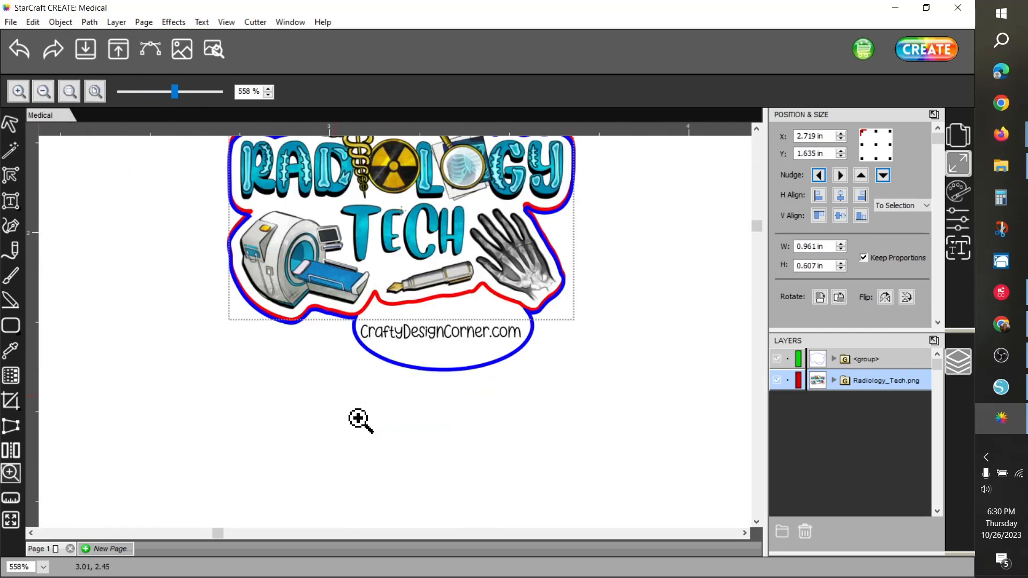
scroll(432, 341, "up", 3)
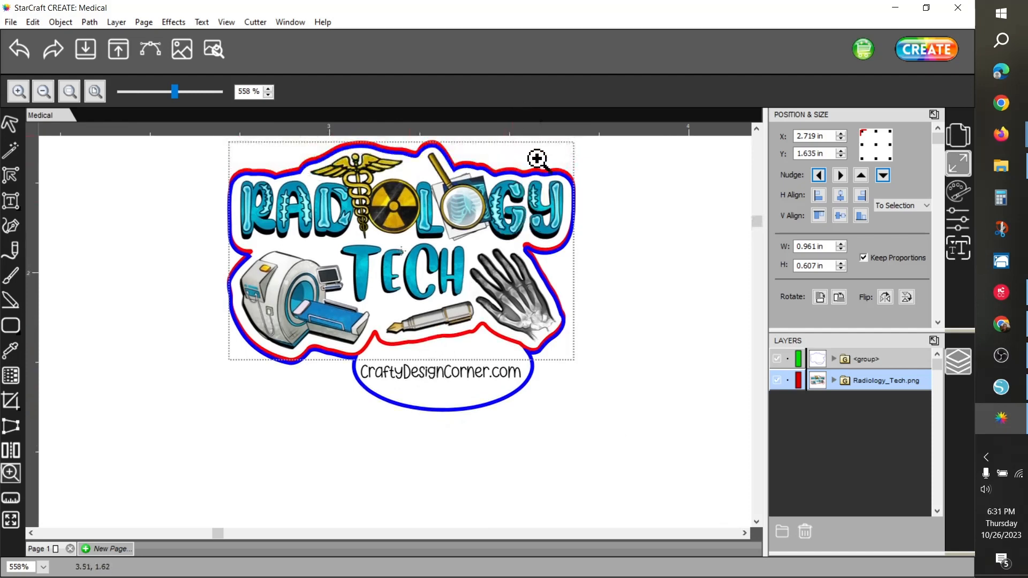
left_click(10, 125)
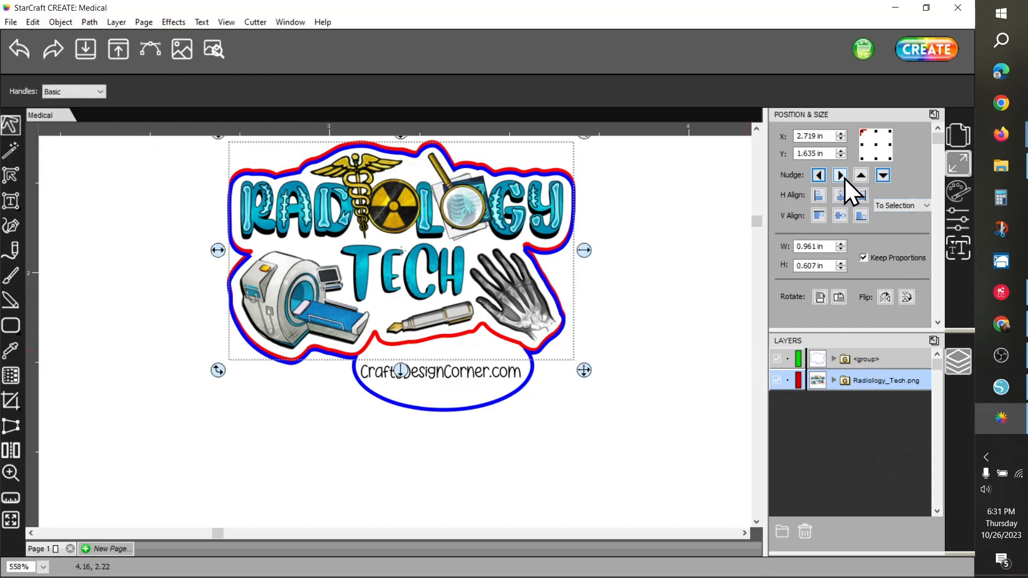
left_click(863, 172)
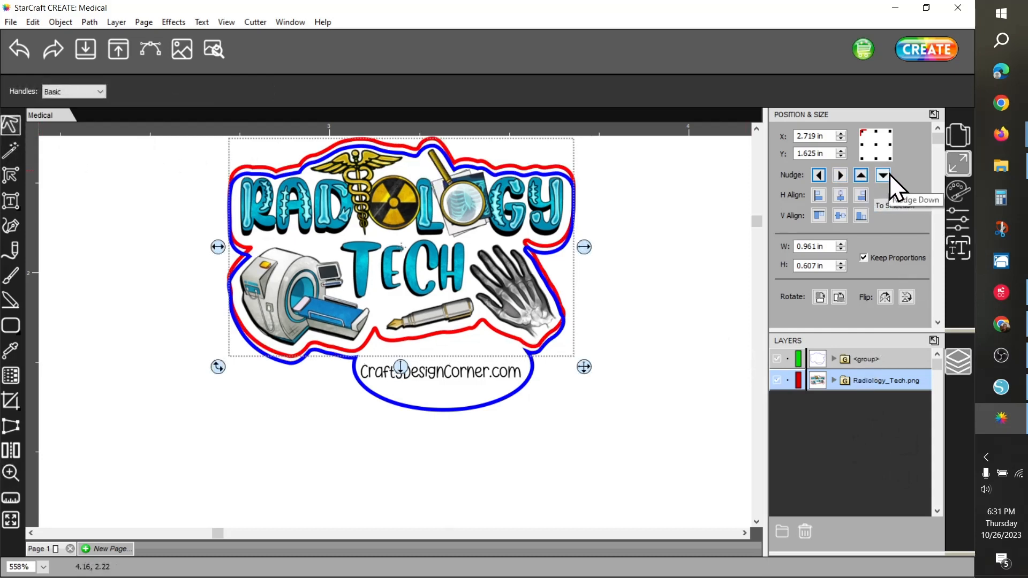
left_click(889, 174)
left_click(889, 175)
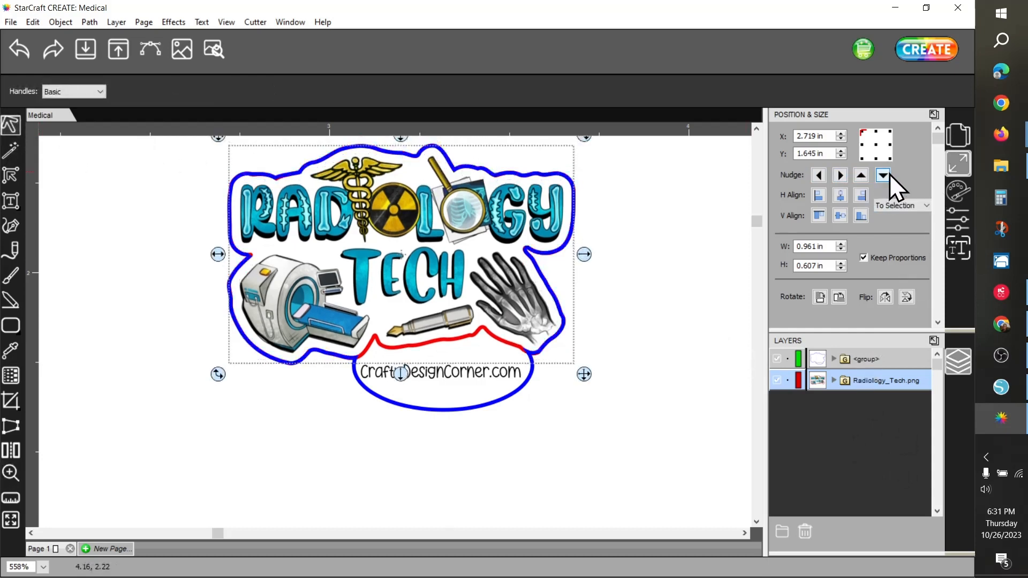
left_click(889, 175)
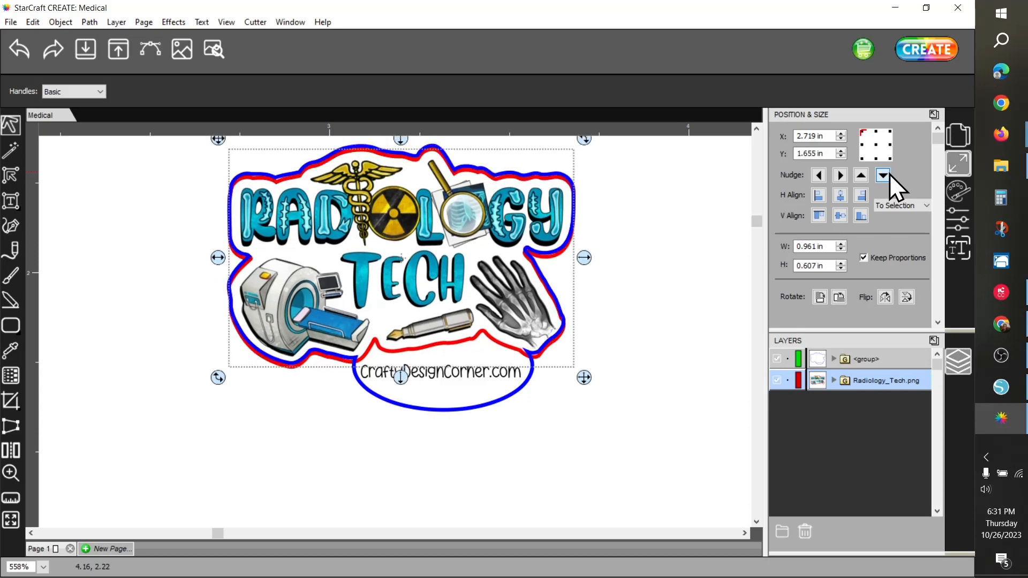
left_click(860, 177)
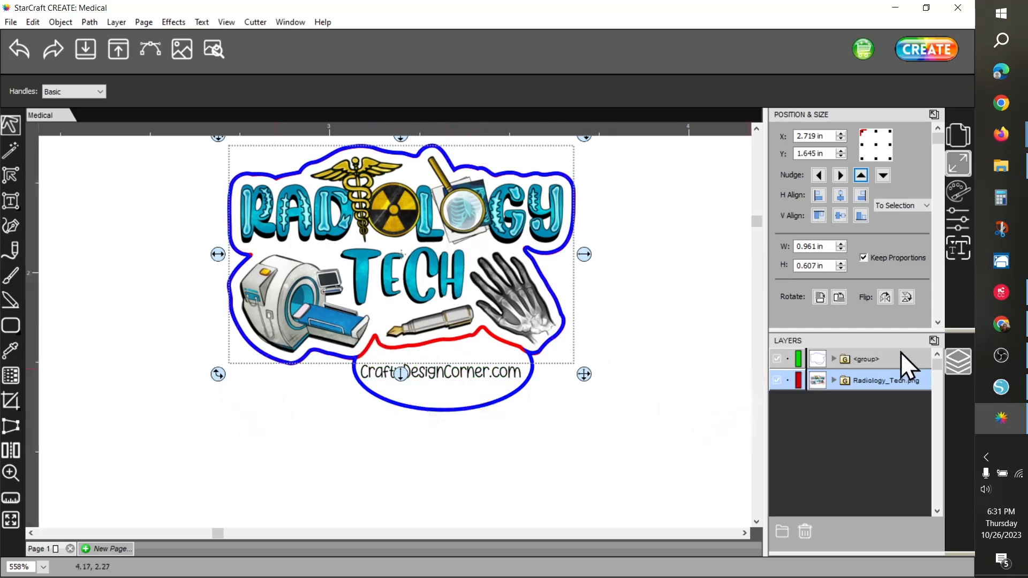
- Group the Radiology_Tech.png group with the backing outline group and set the combined width to 3.000 in with proportions kept
left_click(872, 359, "shift")
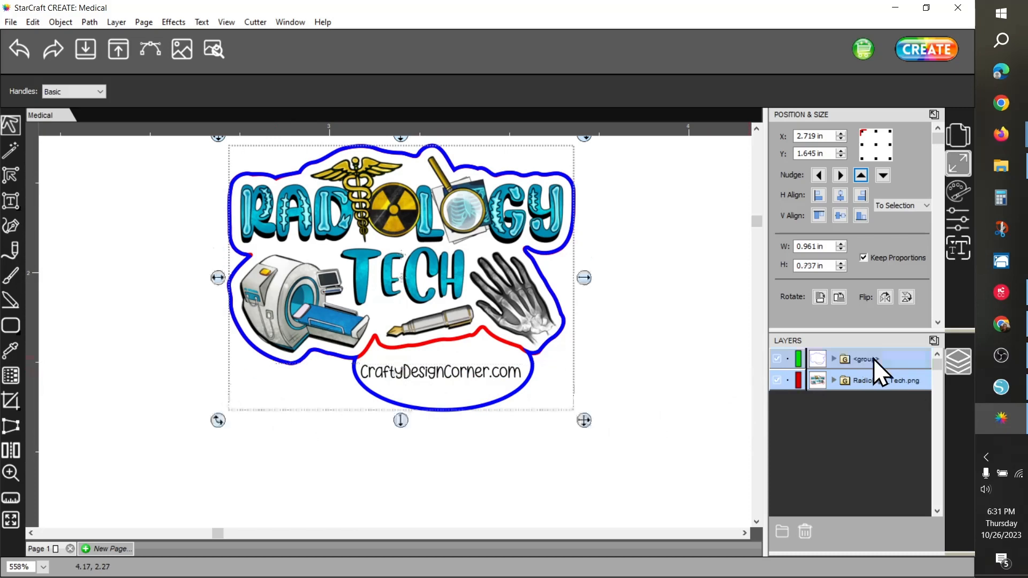
right_click(393, 284)
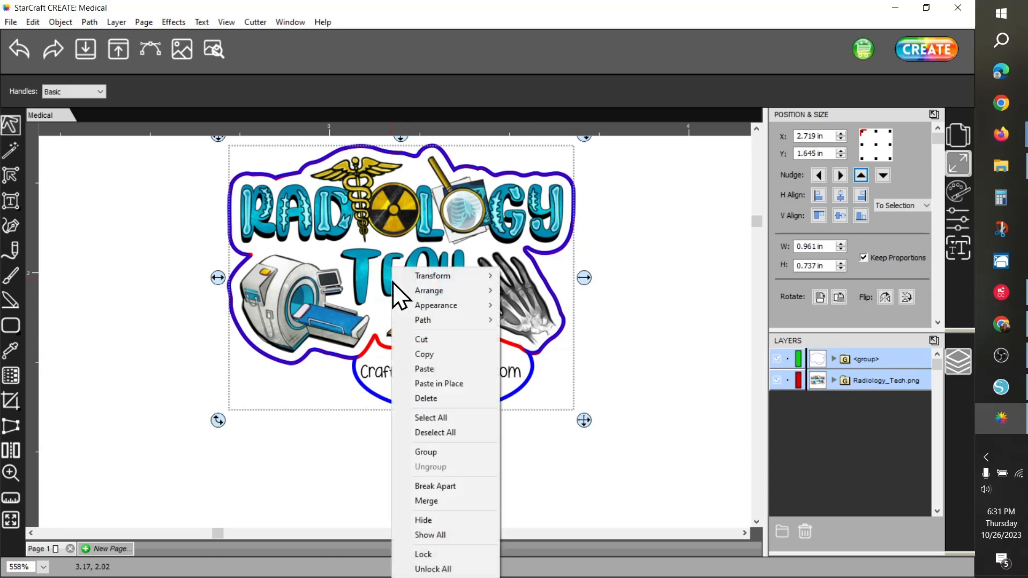
left_click(489, 452)
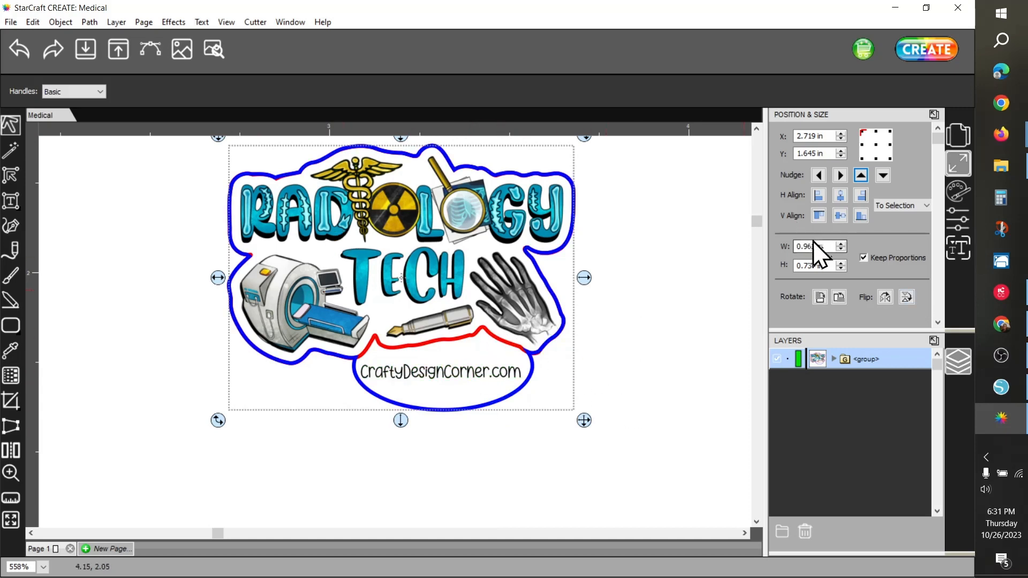
type("3")
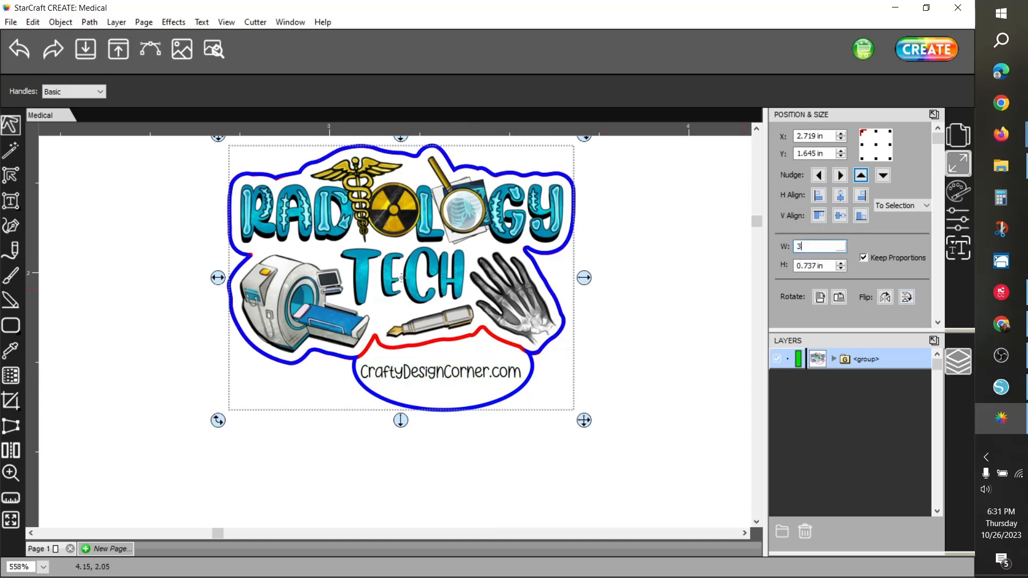
key("Tab")
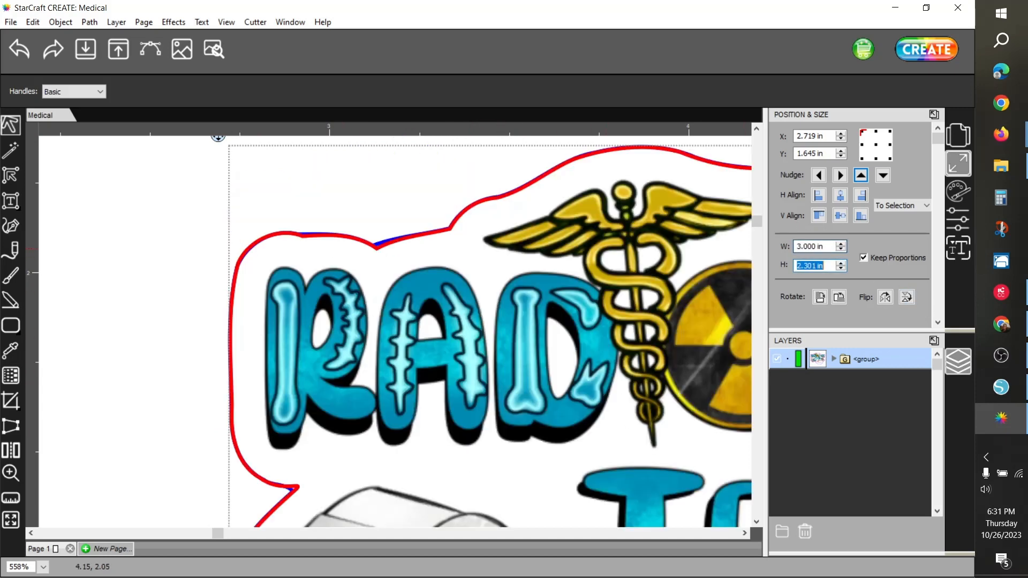
- Move the combined sticker group to the page's upper-left corner, at X 0.285 in, Y 0.210 in
left_click(11, 474)
left_click(43, 91)
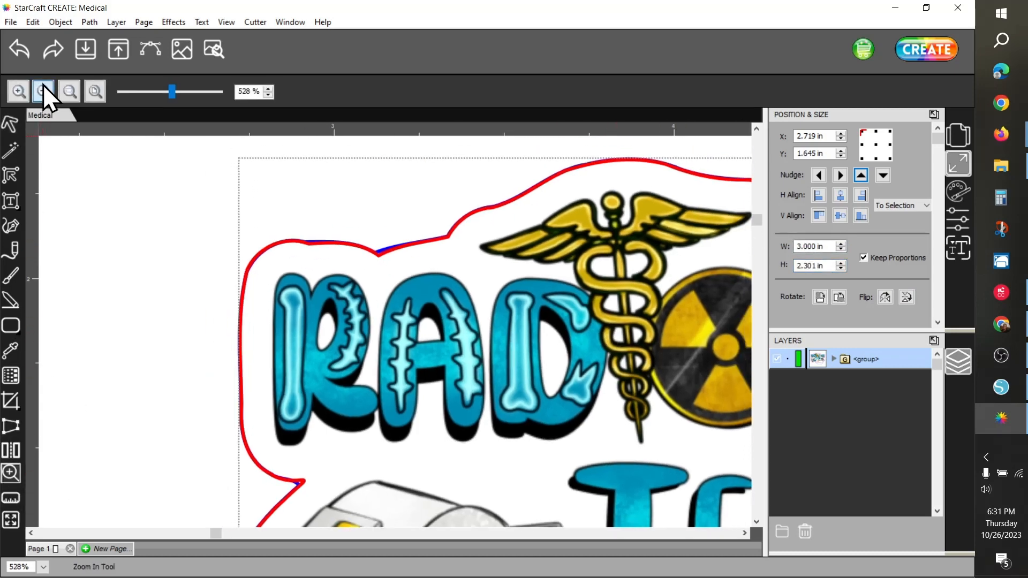
left_click(44, 91)
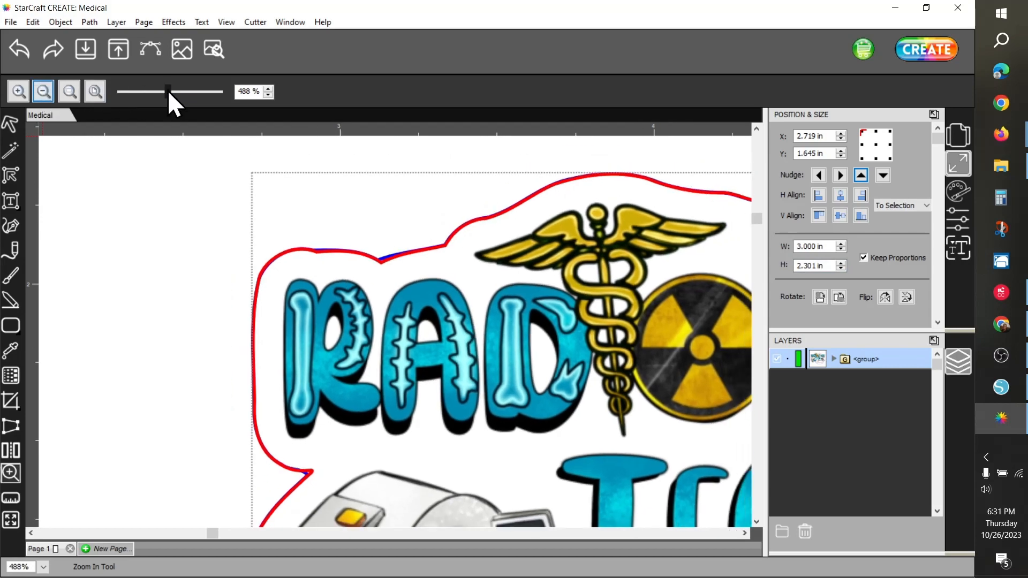
left_click_drag(169, 91, 128, 97)
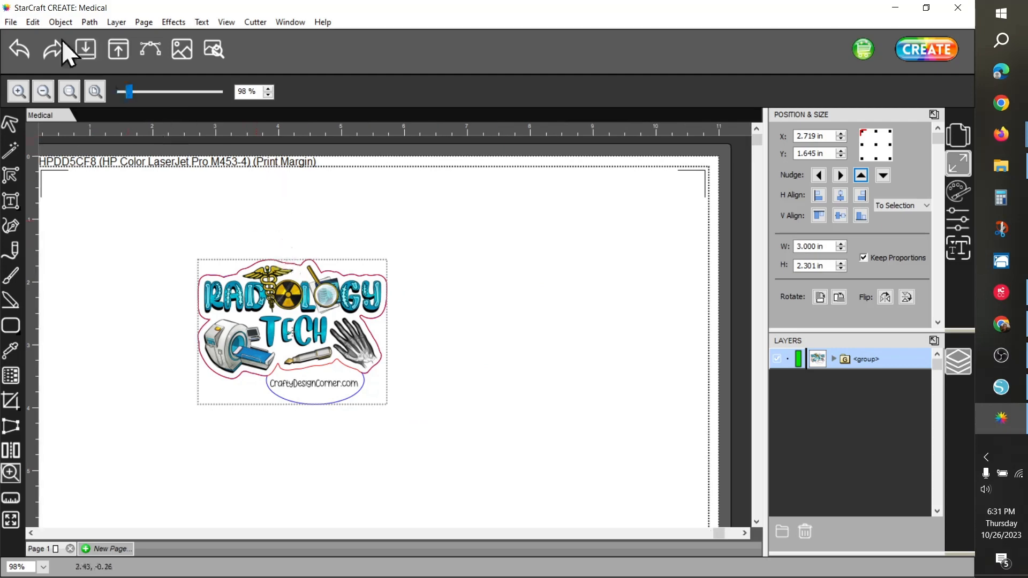
left_click(10, 125)
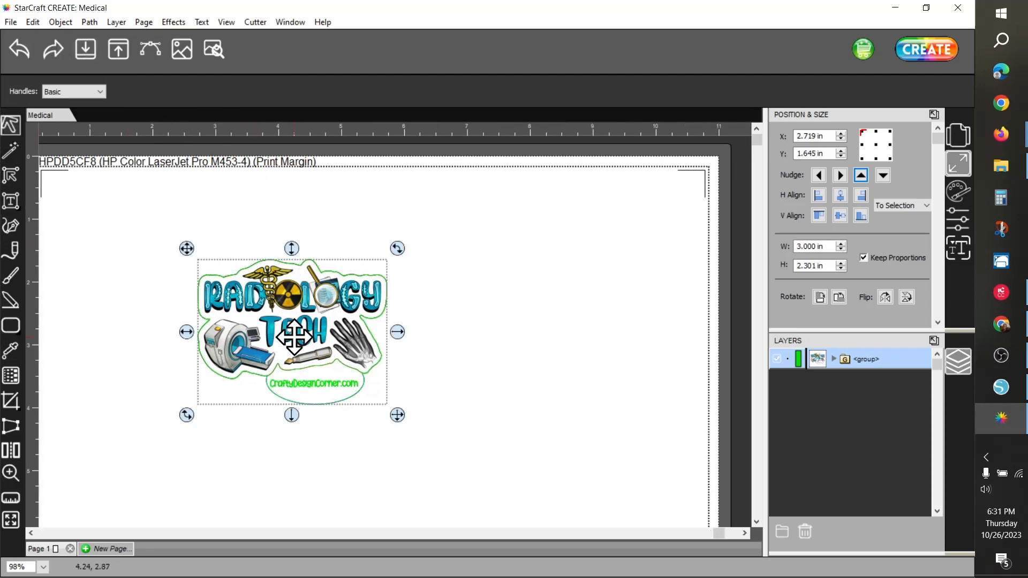
left_click_drag(294, 336, 151, 246)
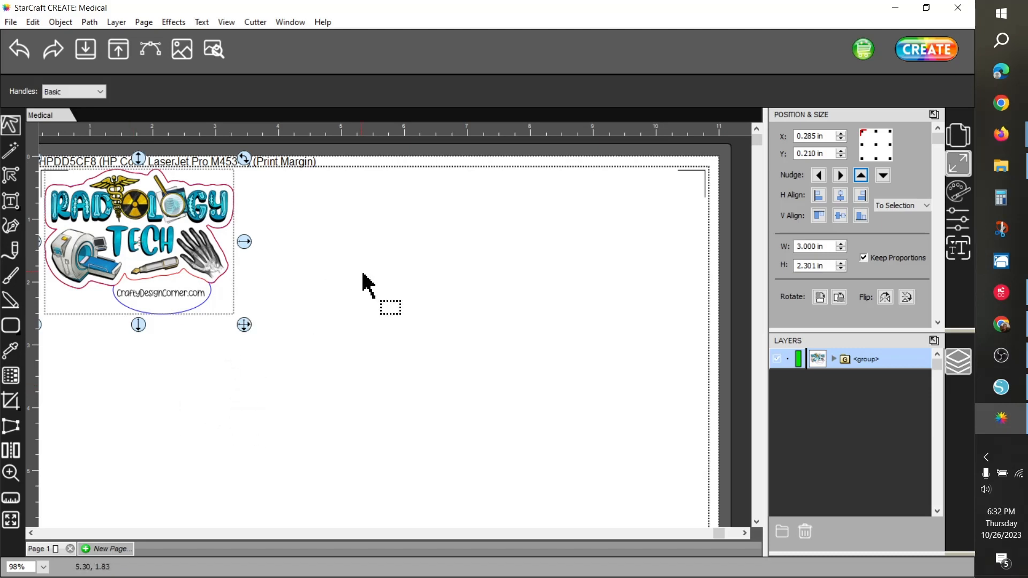
- Duplicate the sticker group twice to complete a row of three, placing the copies at X 3.398 in and X 6.620 in, Y 0.208 in
key("ctrl+d")
left_click_drag(155, 269, 333, 251)
key("ctrl+d")
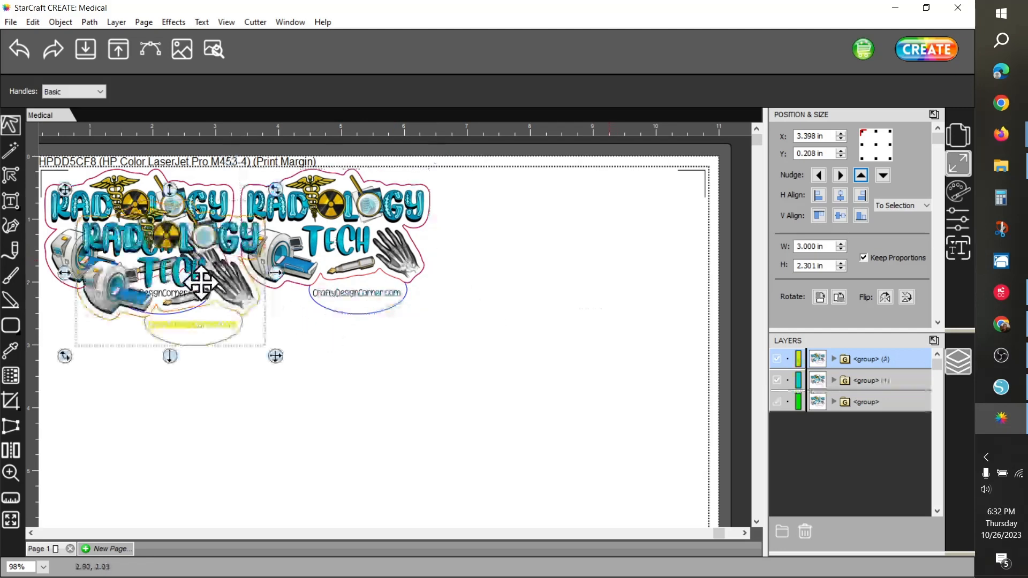
left_click_drag(194, 287, 557, 251)
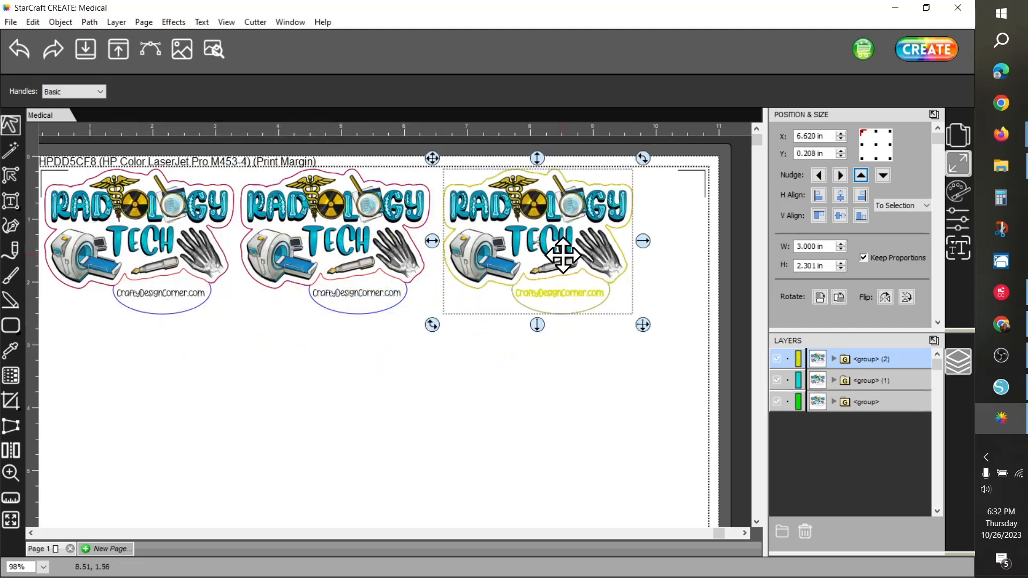
- Add a second row of three duplicates below the first, at X 0.281, 3.396 and 6.615 in, Y 2.682, 2.677 and 2.821 in
key("ctrl+d")
left_click_drag(190, 293, 159, 392)
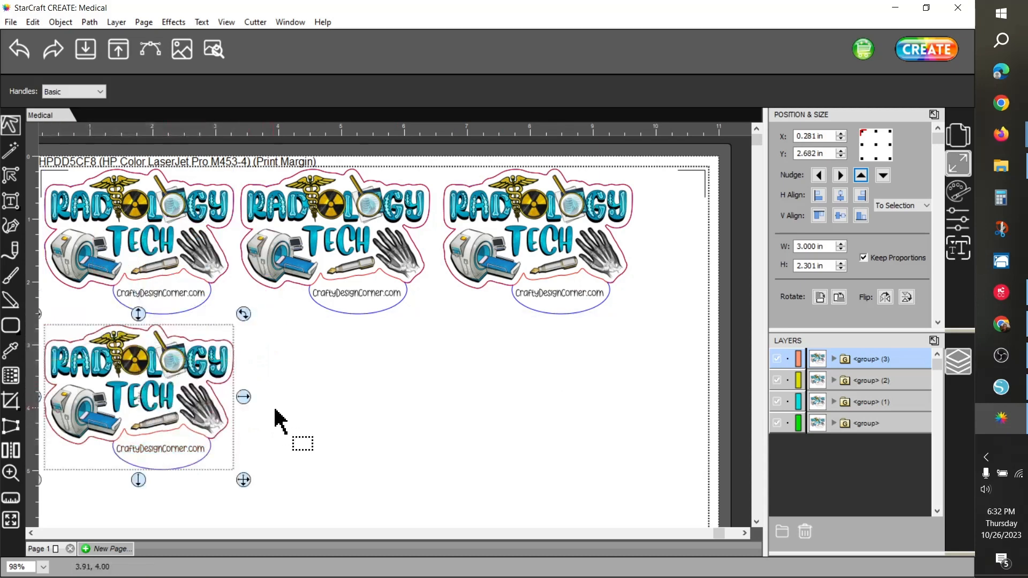
scroll(276, 420, "down", 2)
scroll(276, 412, "down", 1)
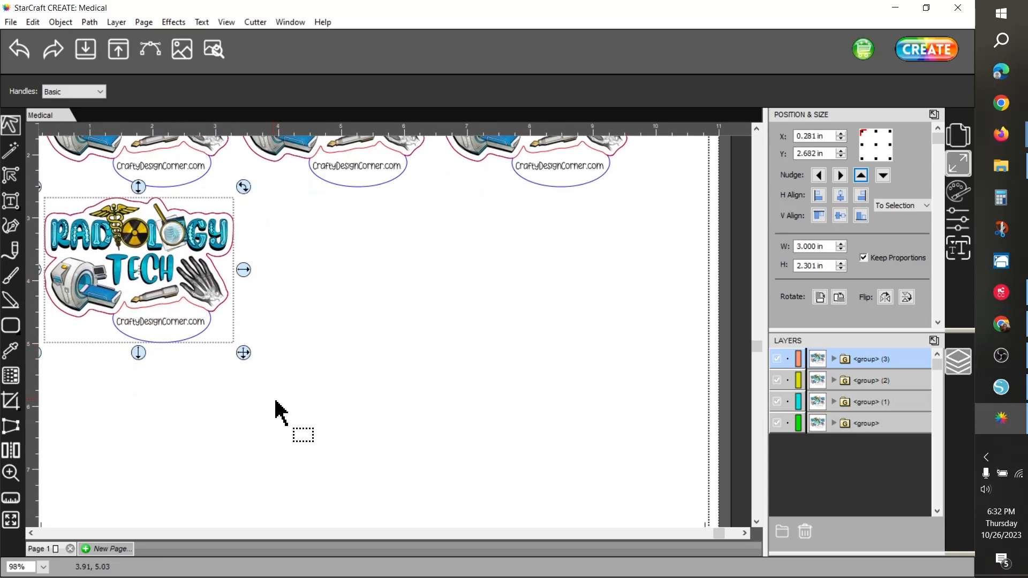
key("ctrl+d")
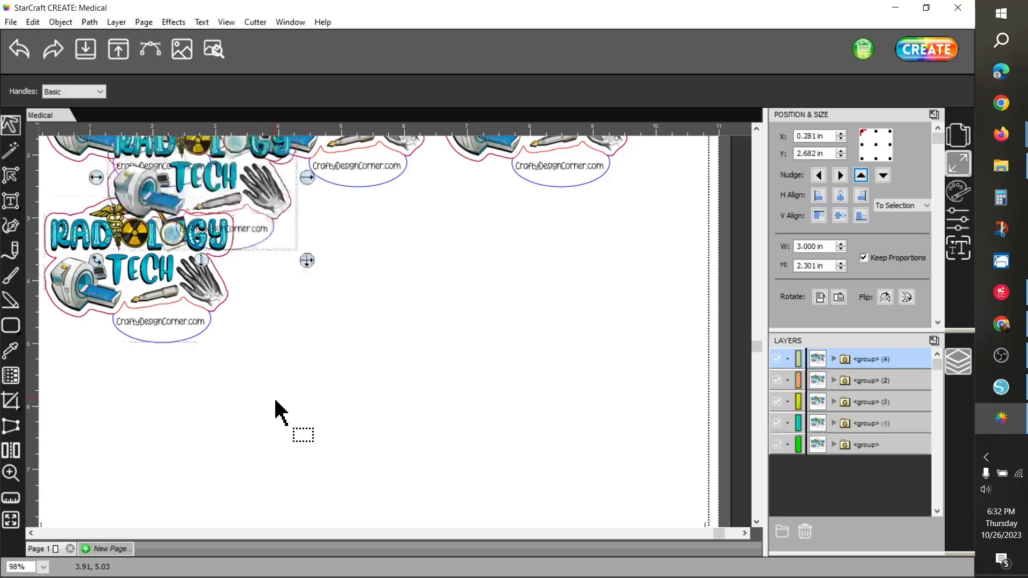
left_click_drag(271, 184, 353, 290)
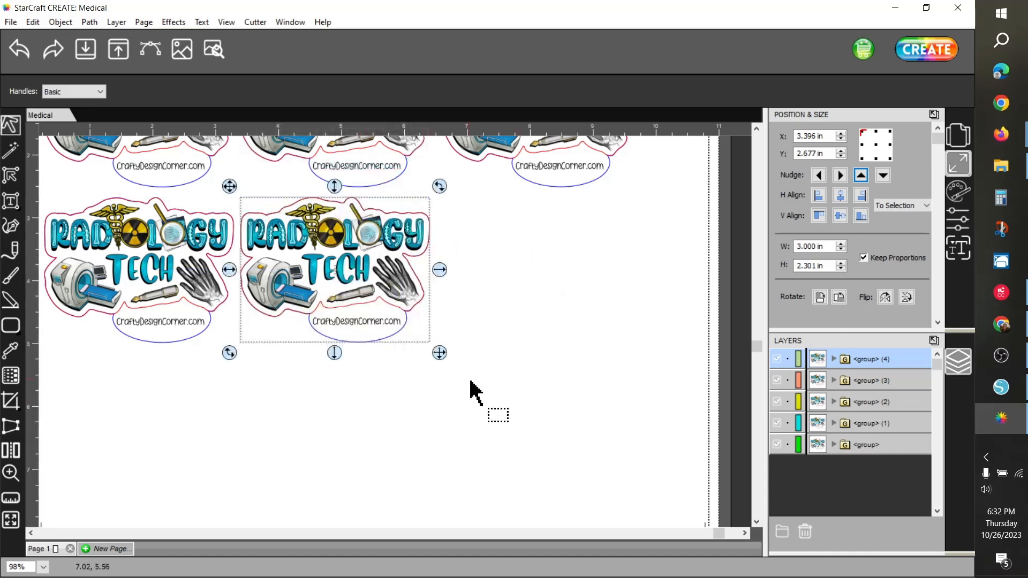
key("ctrl+d")
left_click_drag(259, 166, 559, 271)
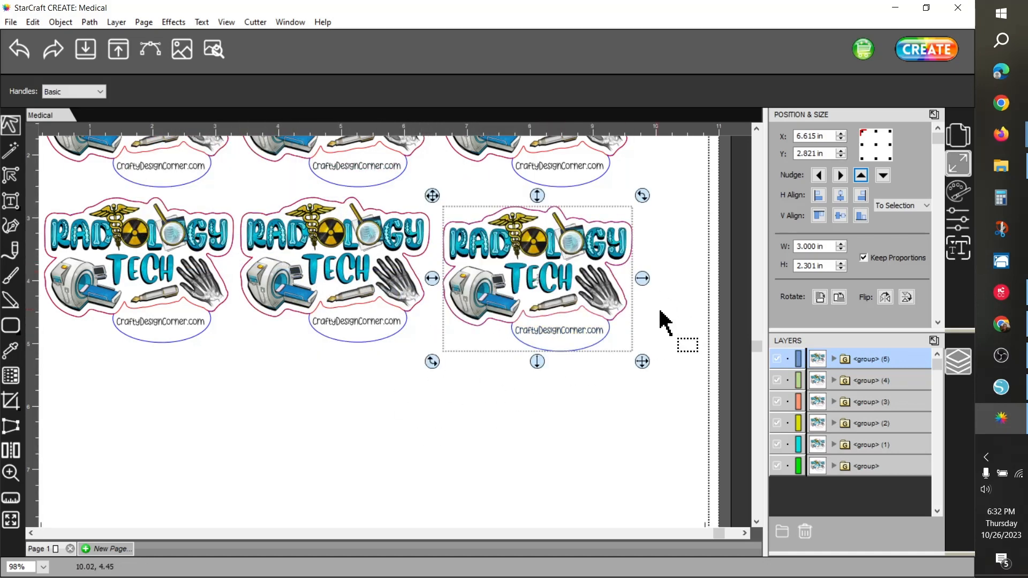
- Open the cut settings for the six-sticker page and start the Print+Cut setup
left_click(943, 49)
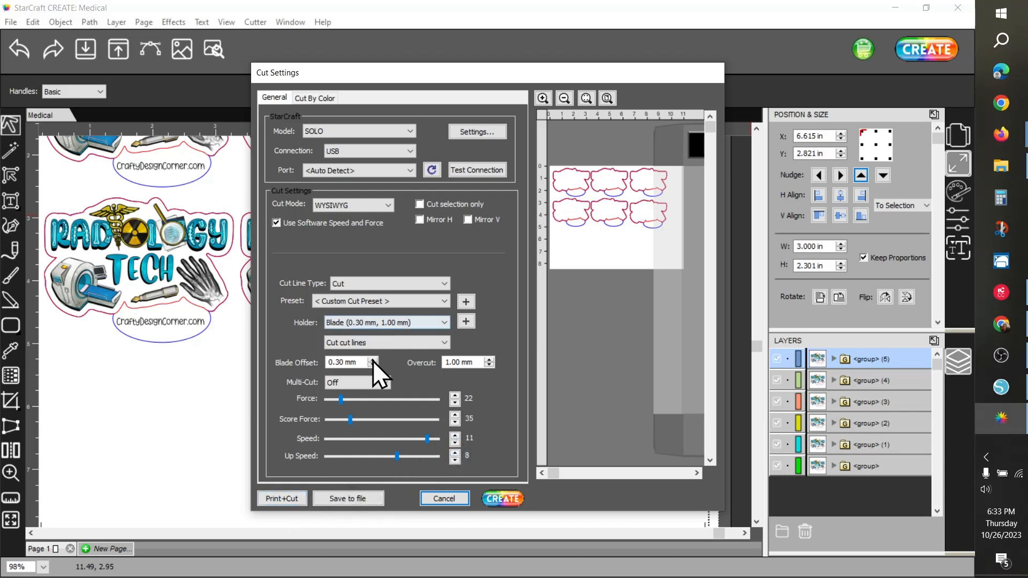
left_click(269, 499)
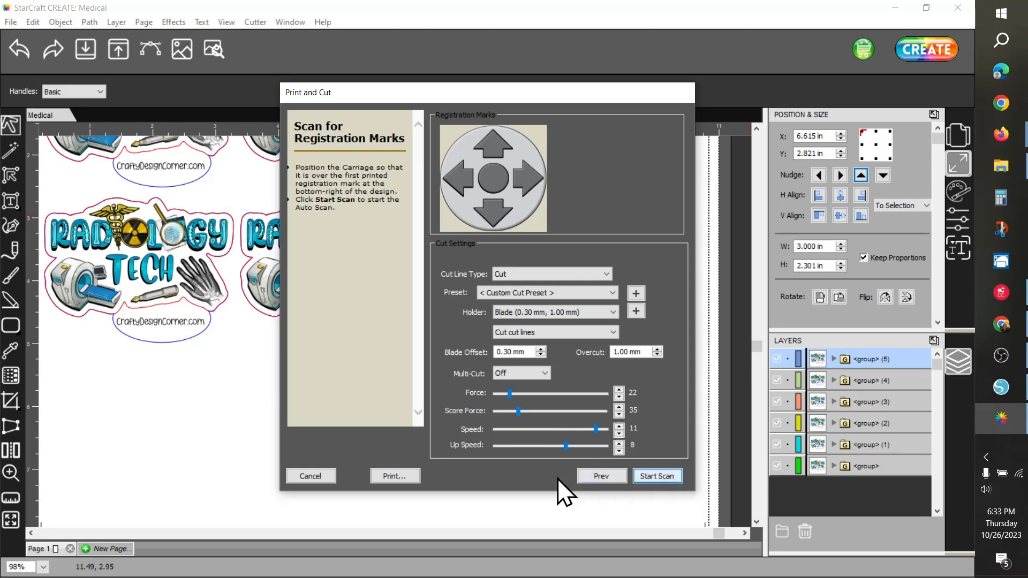
- Examine the HP Color LaserJet's paper type options in the printer properties and leave the print dialog without printing
left_click(388, 477)
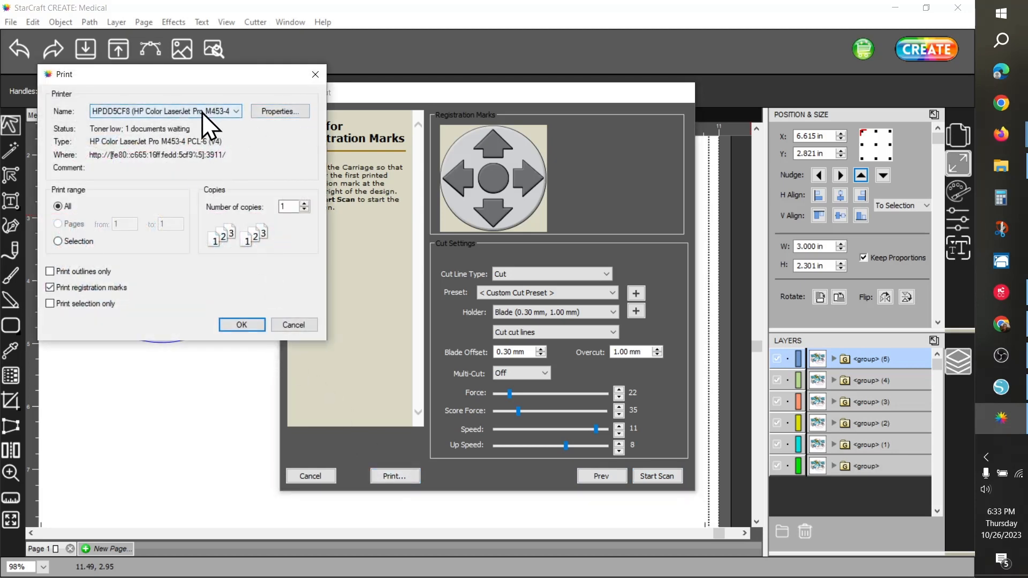
left_click(277, 113)
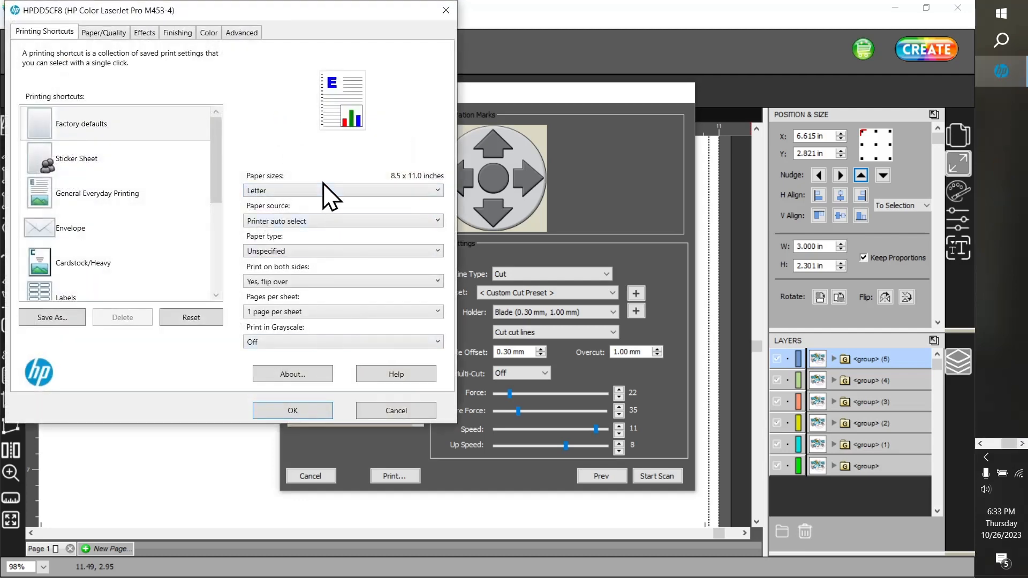
left_click(290, 250)
left_click(304, 413)
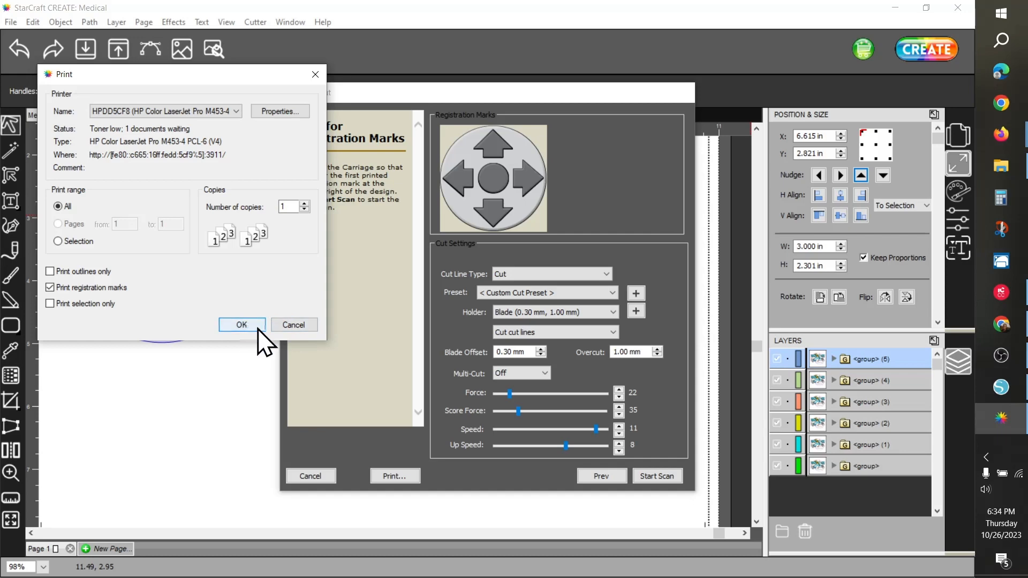
left_click(301, 326)
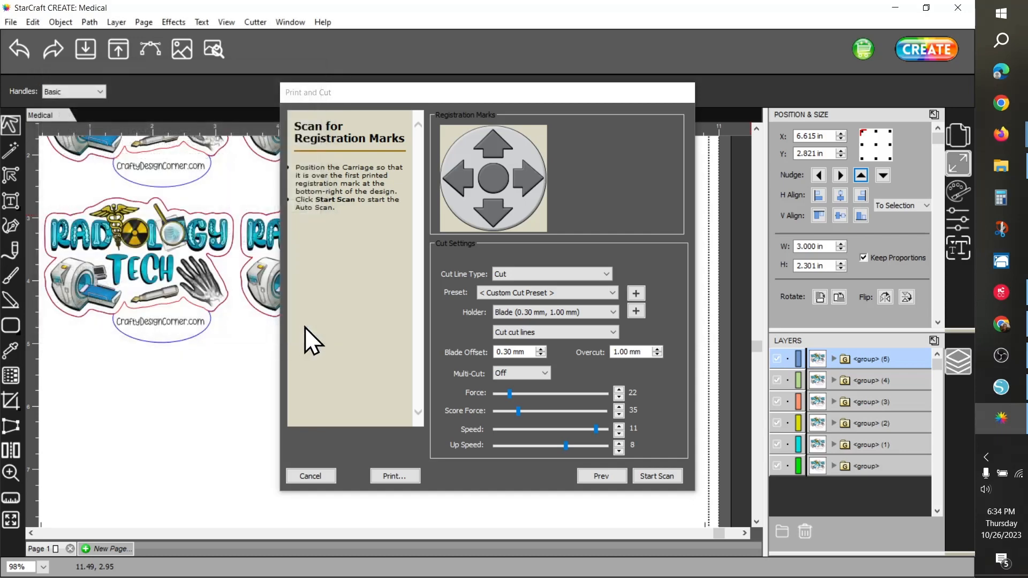